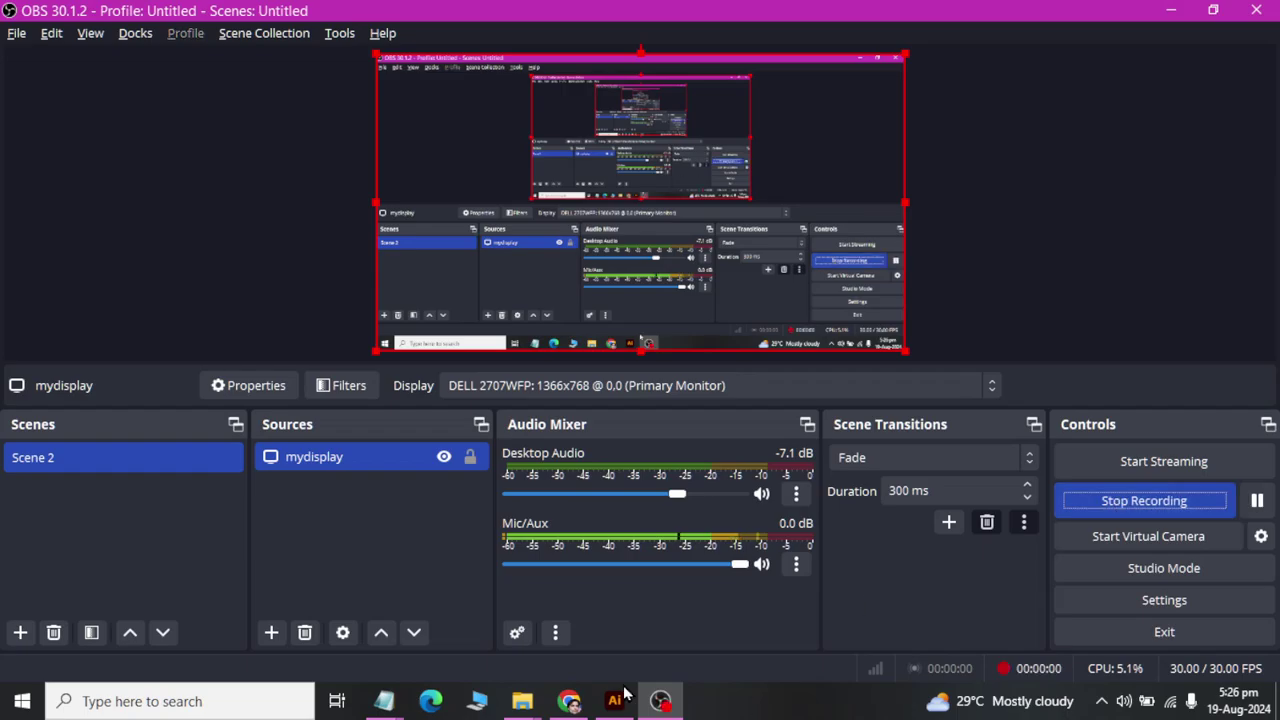
- Check the default microphone's level (72) and +20.0 dB boost in Windows Sound settings, then close them
{"action": "left_click", "coordinate": [620, 700]}
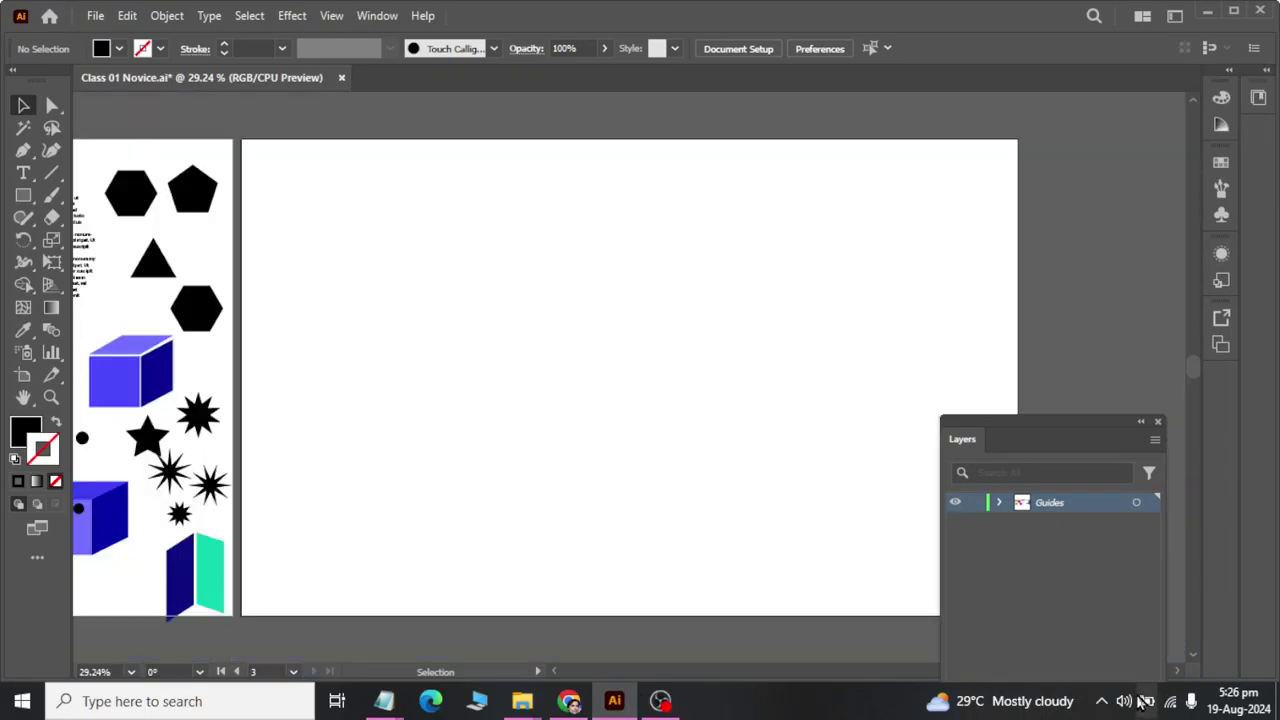
{"action": "right_click", "coordinate": [1124, 701]}
{"action": "left_click", "coordinate": [1032, 632]}
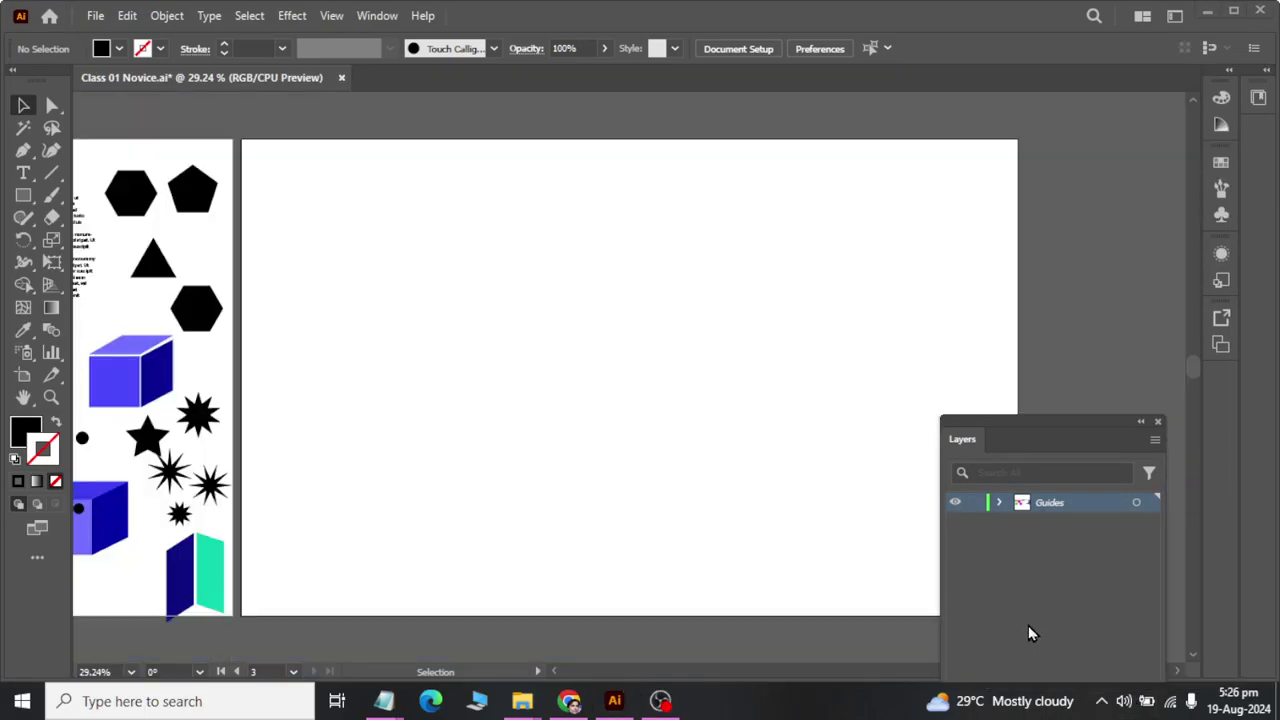
{"action": "left_click", "coordinate": [140, 95]}
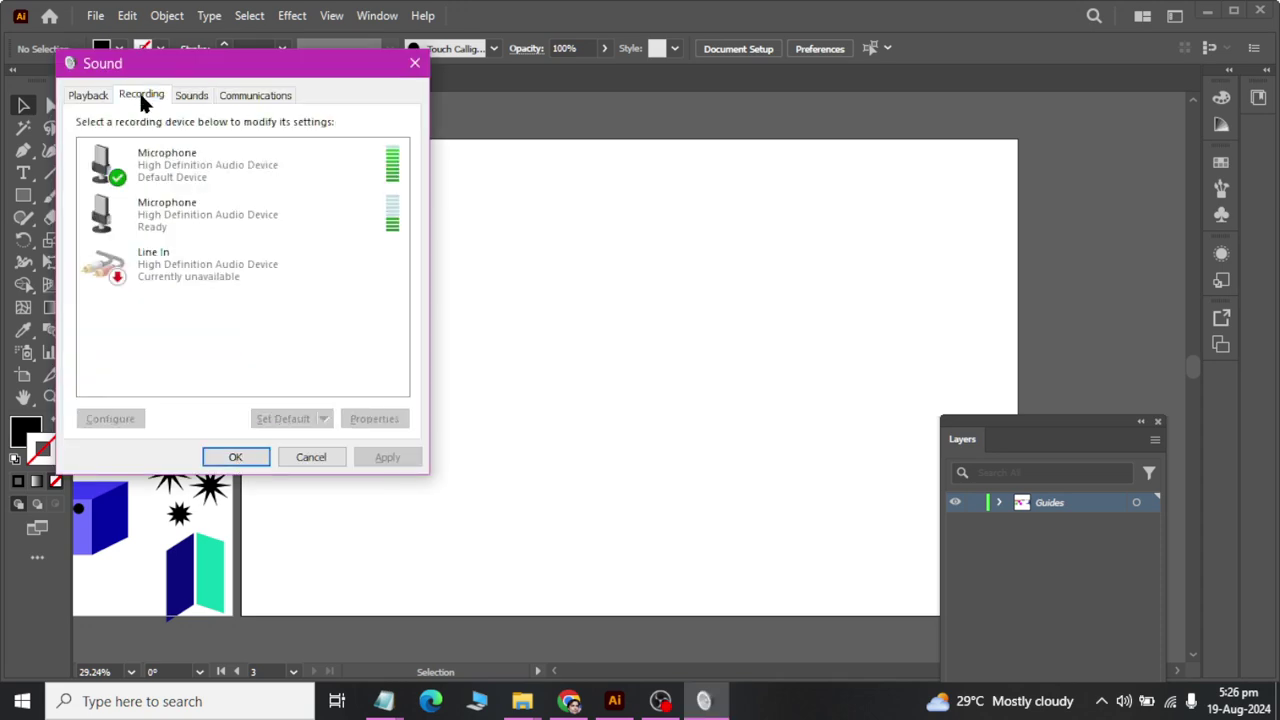
{"action": "left_click", "coordinate": [152, 160]}
{"action": "double_click", "coordinate": [152, 160]}
{"action": "left_click", "coordinate": [200, 167]}
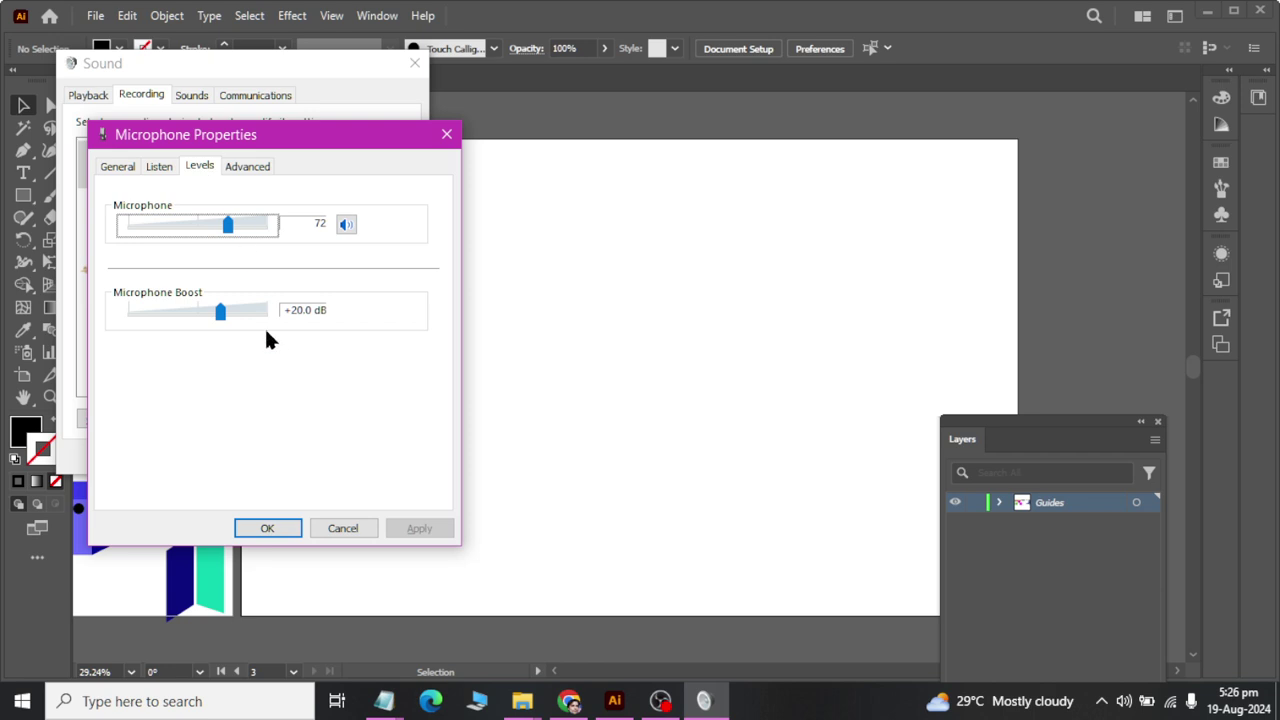
{"action": "left_click", "coordinate": [265, 532]}
{"action": "left_click", "coordinate": [262, 460]}
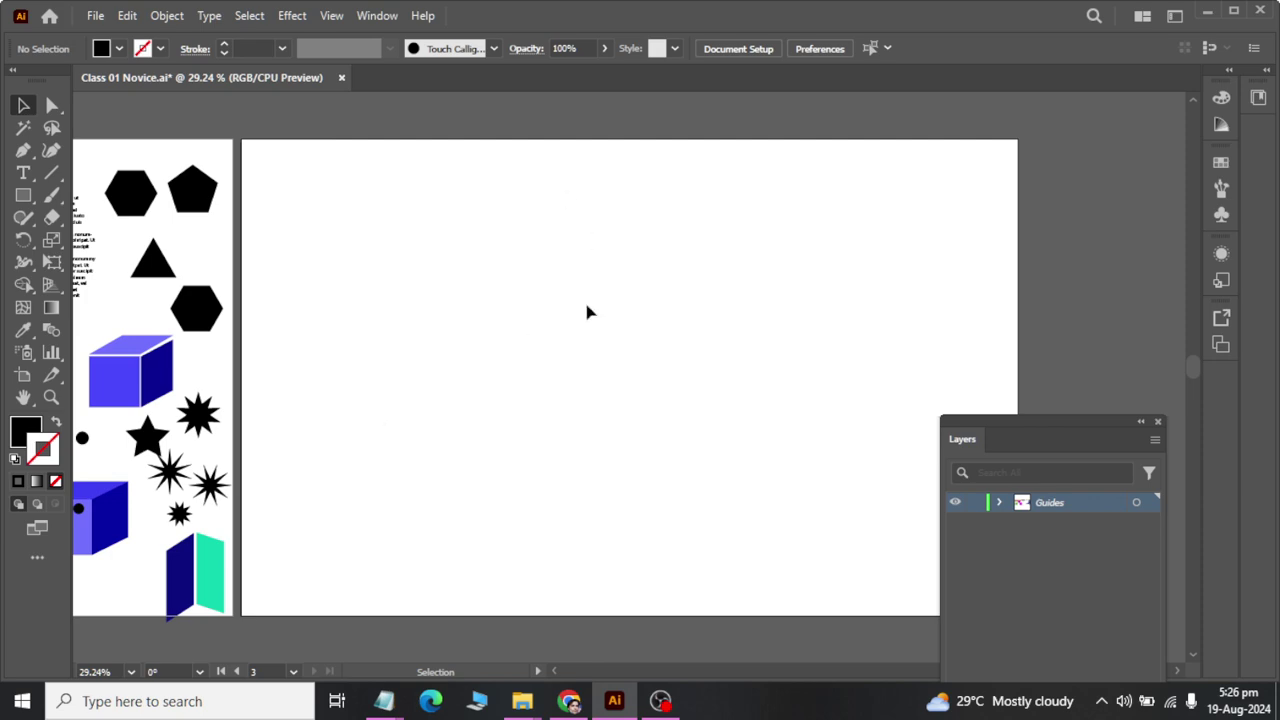
- Draw a tall, narrow black rectangle, then try a rotation and undo it so it stays upright
{"action": "left_click", "coordinate": [27, 199]}
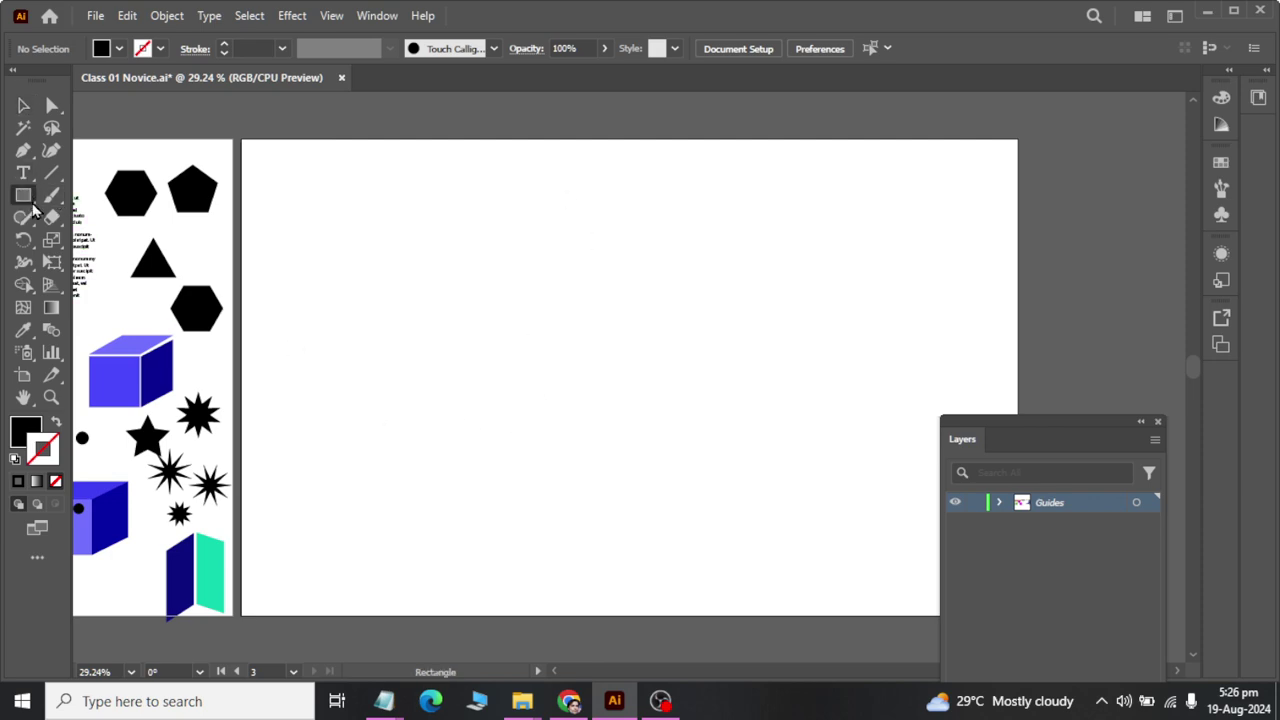
{"action": "left_click_drag", "start_coordinate": [443, 225], "coordinate": [486, 381]}
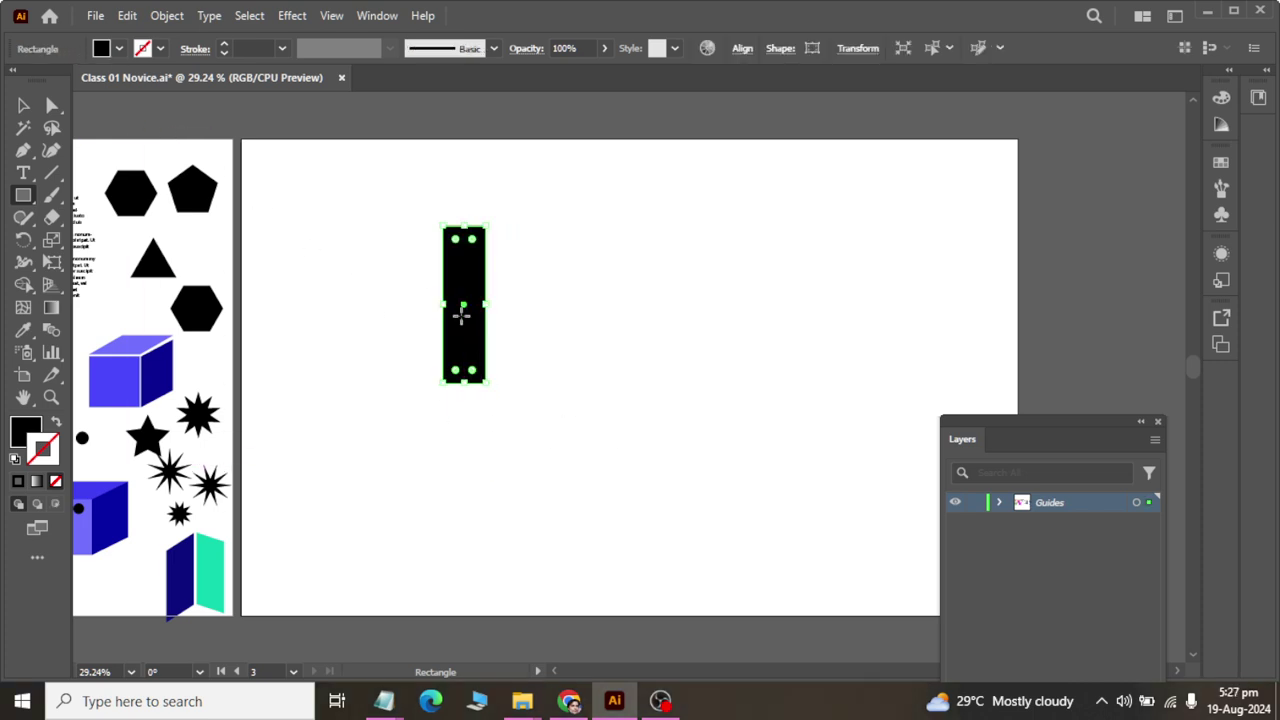
{"action": "left_click", "coordinate": [23, 105]}
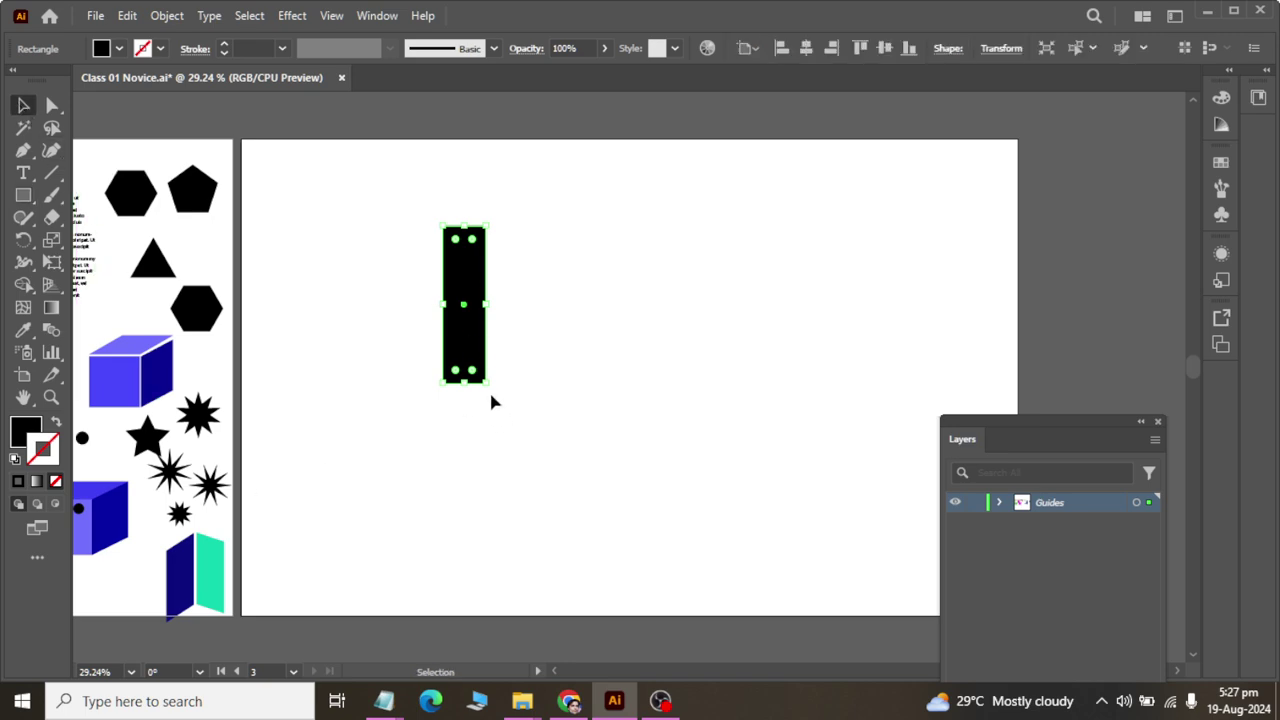
{"action": "mouse_move", "coordinate": [490, 393]}
{"action": "left_mouse_down"}
{"action": "mouse_move", "coordinate": [562, 296]}
{"action": "mouse_move", "coordinate": [364, 372]}
{"action": "left_mouse_up"}
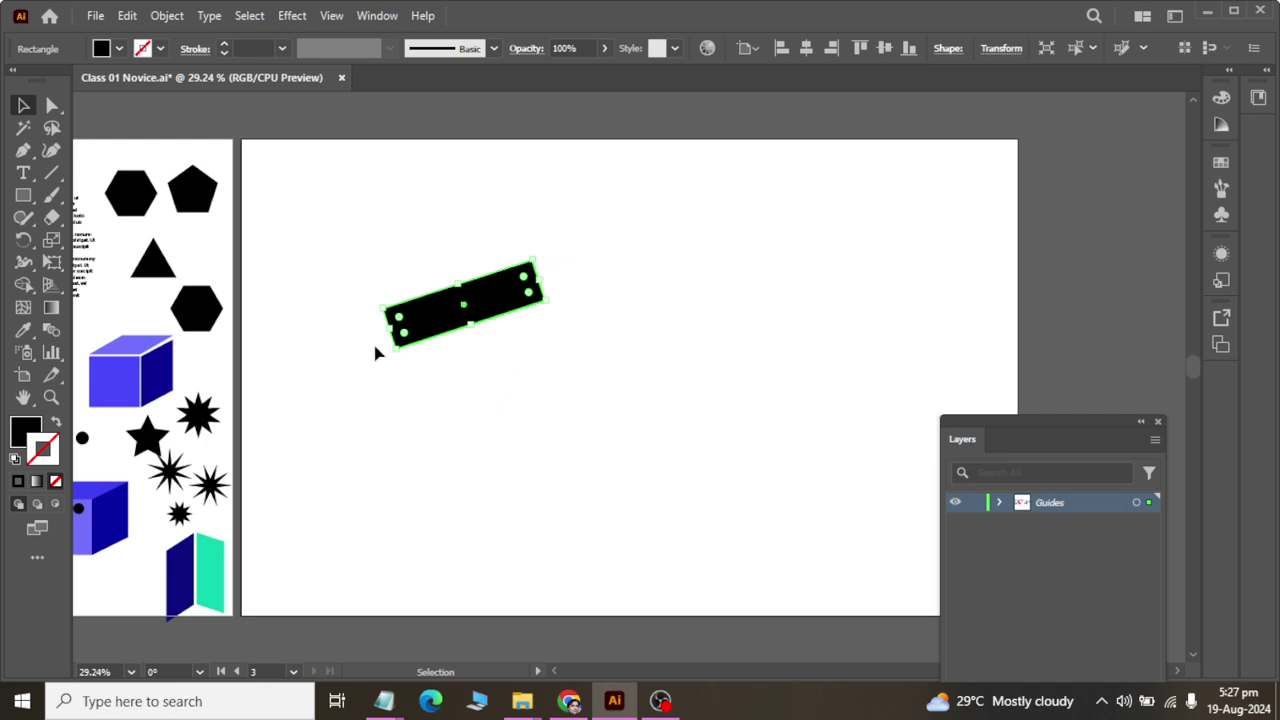
{"action": "left_click", "coordinate": [130, 15]}
{"action": "left_click", "coordinate": [149, 37]}
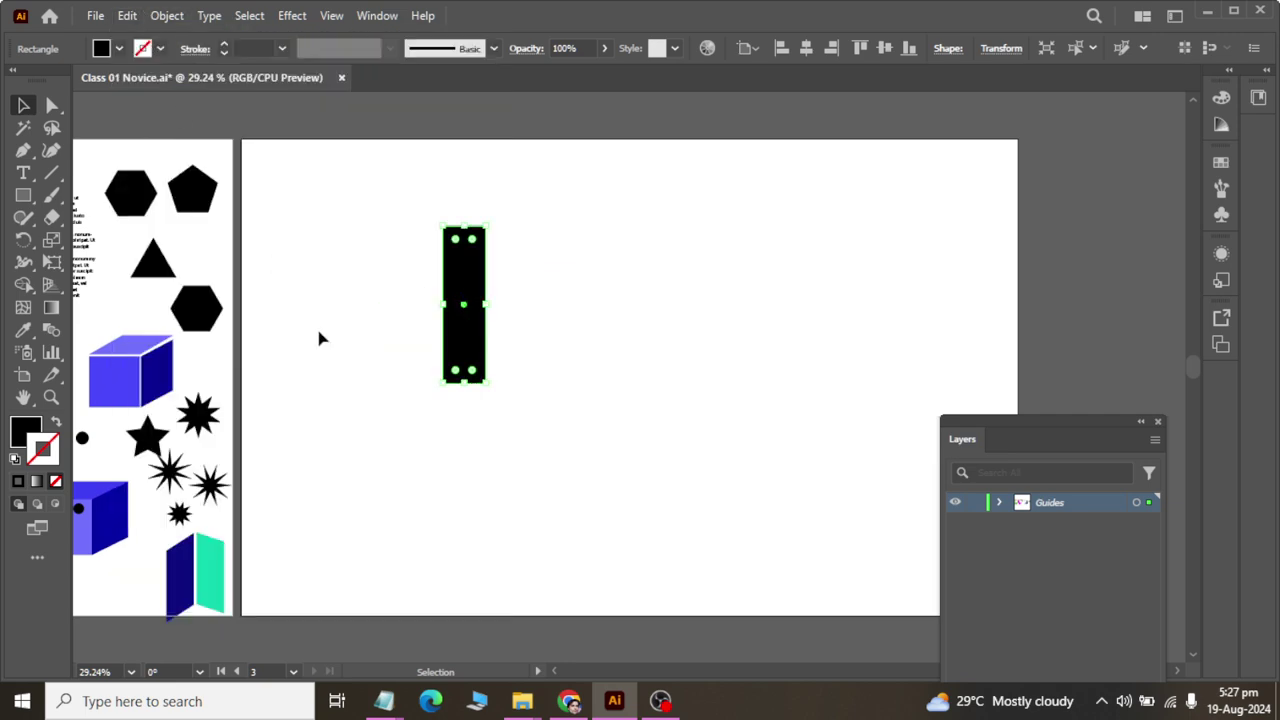
{"action": "left_click", "coordinate": [428, 461]}
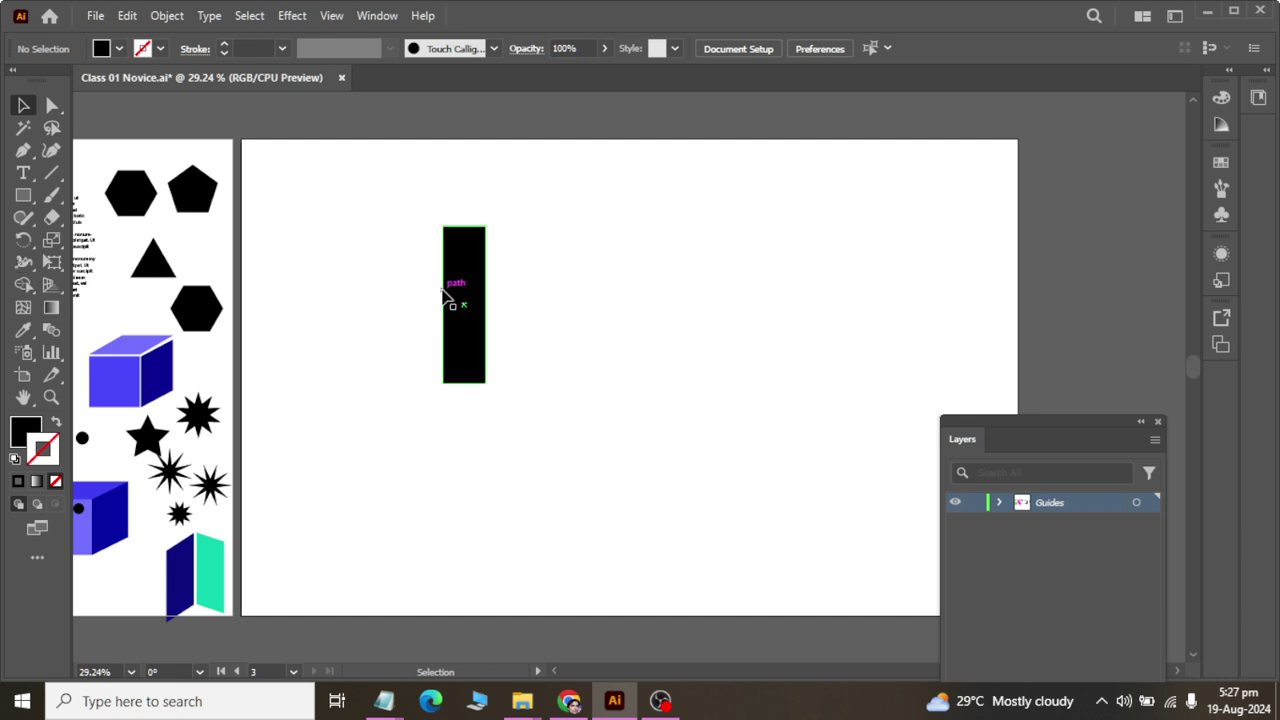
{"action": "left_click", "coordinate": [23, 240]}
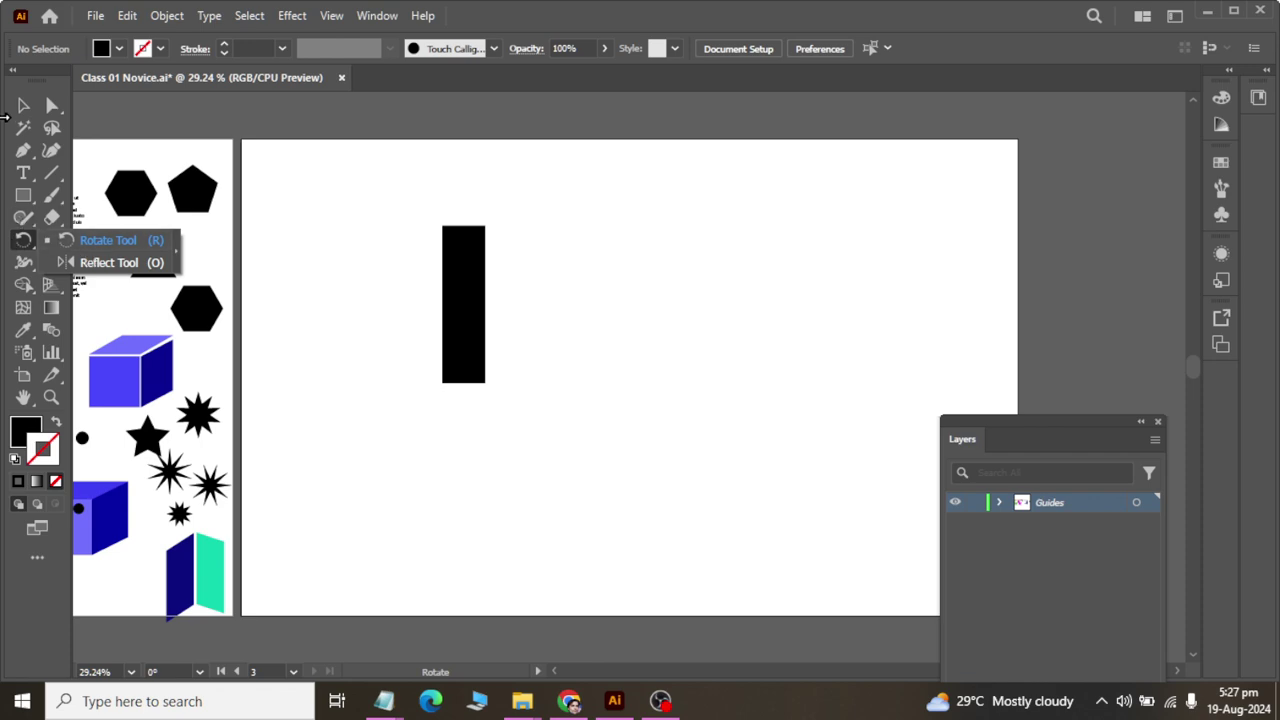
- Move the rectangle left and slightly up, then undo a trial tilt
{"action": "left_click", "coordinate": [22, 106]}
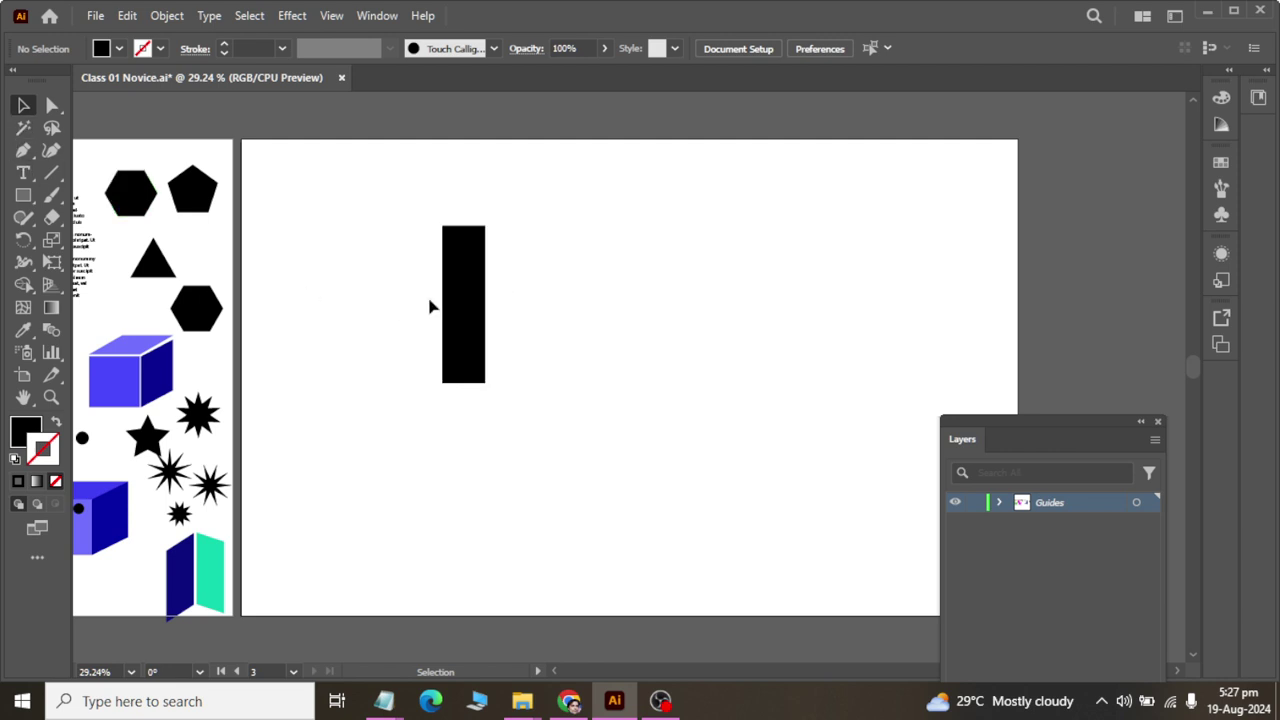
{"action": "left_click", "coordinate": [455, 308]}
{"action": "left_click_drag", "start_coordinate": [455, 308], "coordinate": [412, 298]}
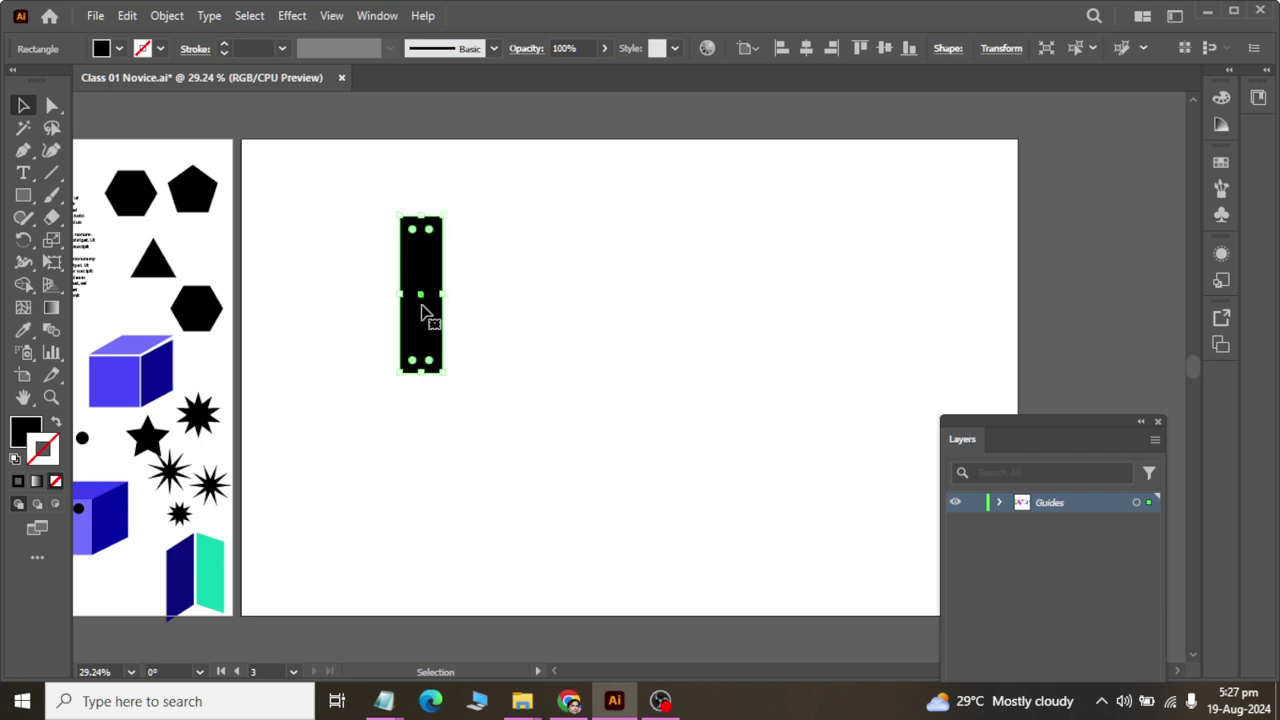
{"action": "mouse_move", "coordinate": [447, 378]}
{"action": "left_mouse_down"}
{"action": "mouse_move", "coordinate": [558, 450]}
{"action": "mouse_move", "coordinate": [491, 449]}
{"action": "left_mouse_up"}
{"action": "left_click", "coordinate": [255, 280]}
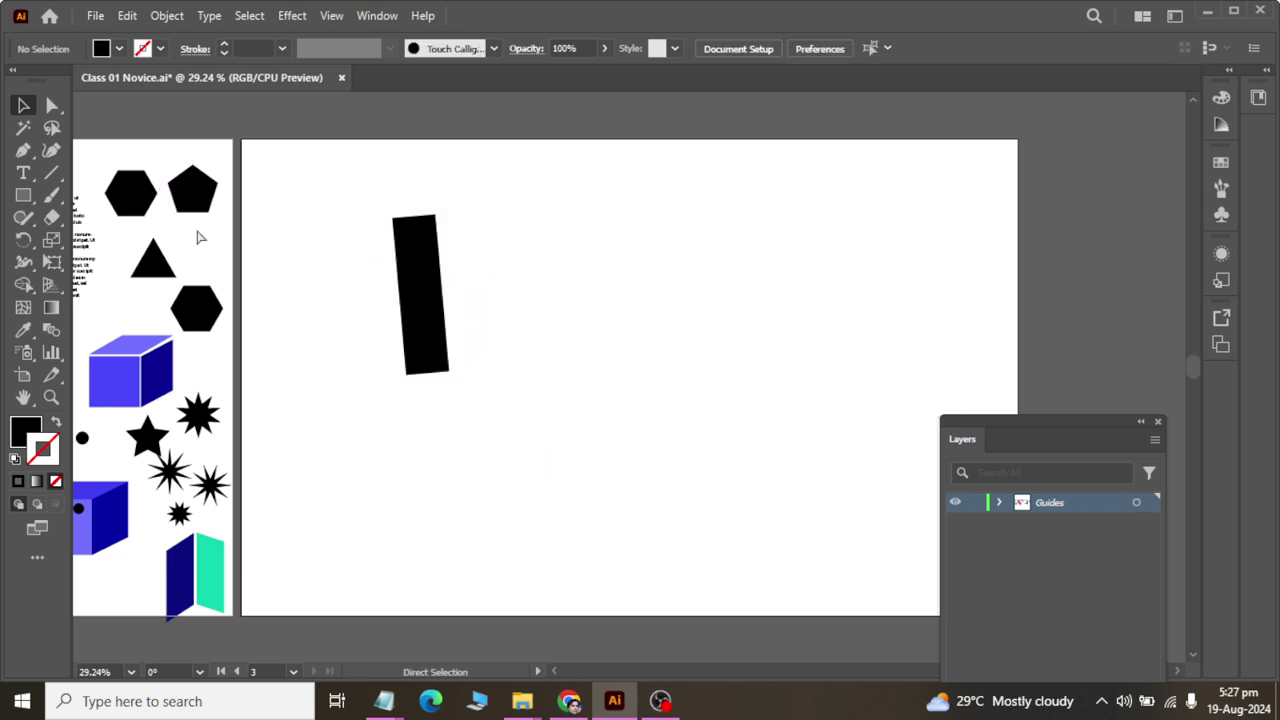
{"action": "key", "text": "ctrl+z"}
{"action": "left_click_drag", "start_coordinate": [294, 172], "coordinate": [484, 379]}
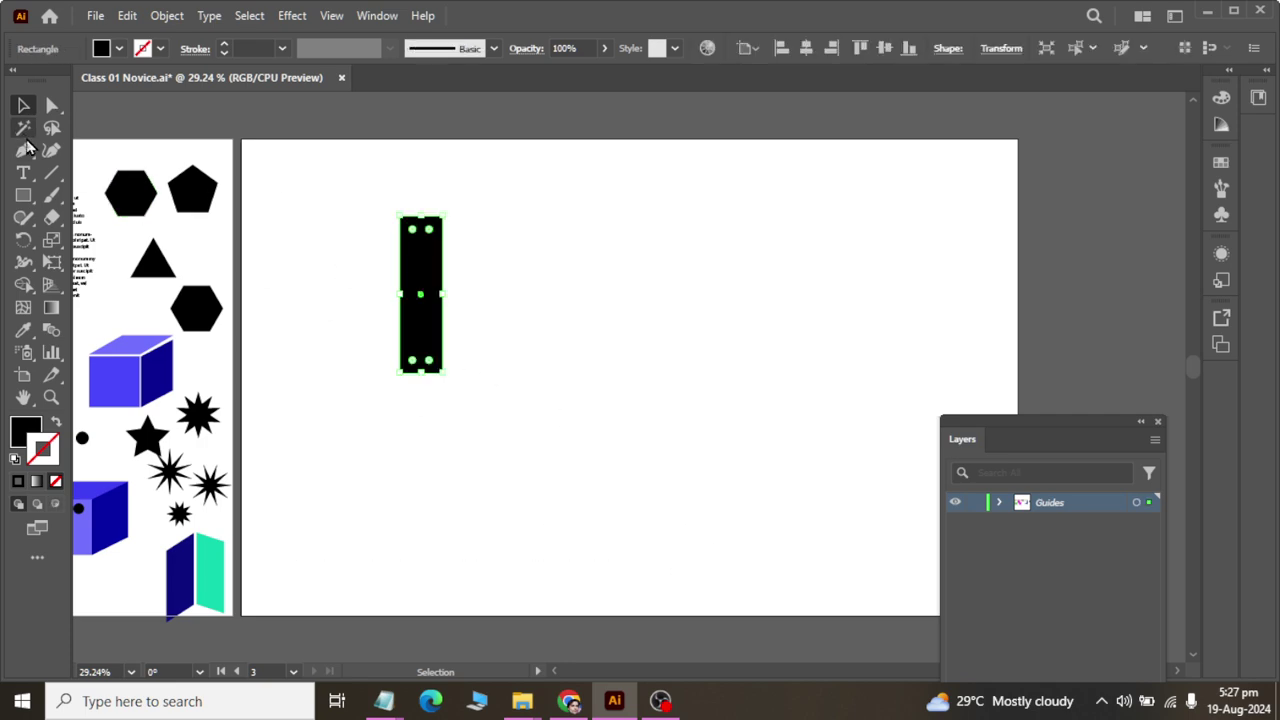
- Try rotating the rectangle around pivots near its top, undoing the last rotation
{"action": "left_click", "coordinate": [24, 240]}
{"action": "right_click", "coordinate": [27, 245]}
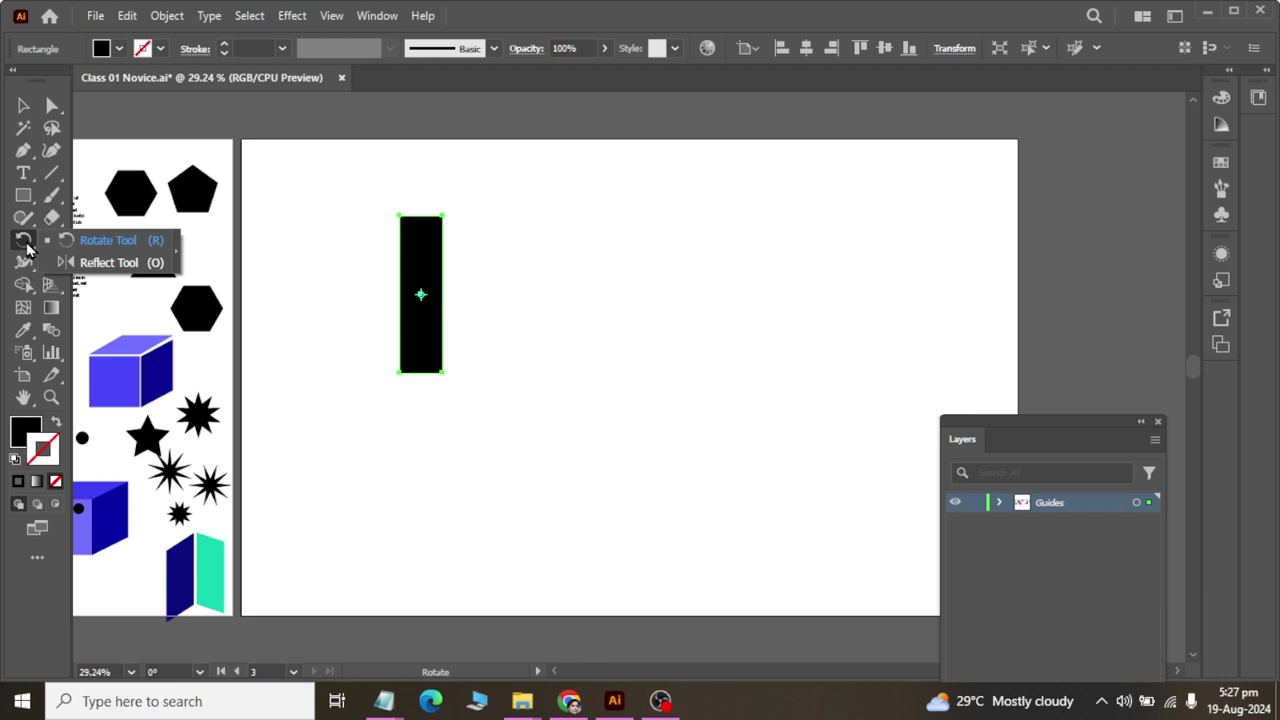
{"action": "left_click", "coordinate": [84, 251]}
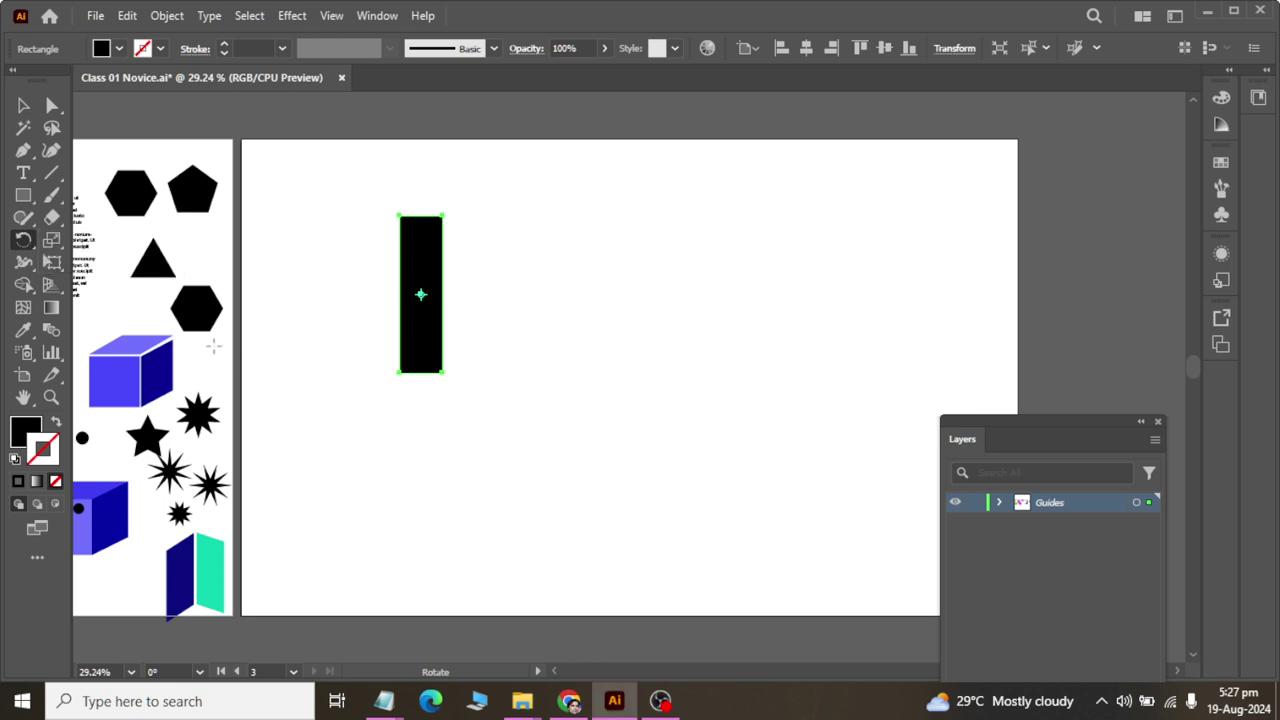
{"action": "left_click", "coordinate": [431, 216]}
{"action": "mouse_move", "coordinate": [445, 376]}
{"action": "left_mouse_down"}
{"action": "mouse_move", "coordinate": [435, 386]}
{"action": "mouse_move", "coordinate": [348, 308]}
{"action": "mouse_move", "coordinate": [443, 386]}
{"action": "left_mouse_up"}
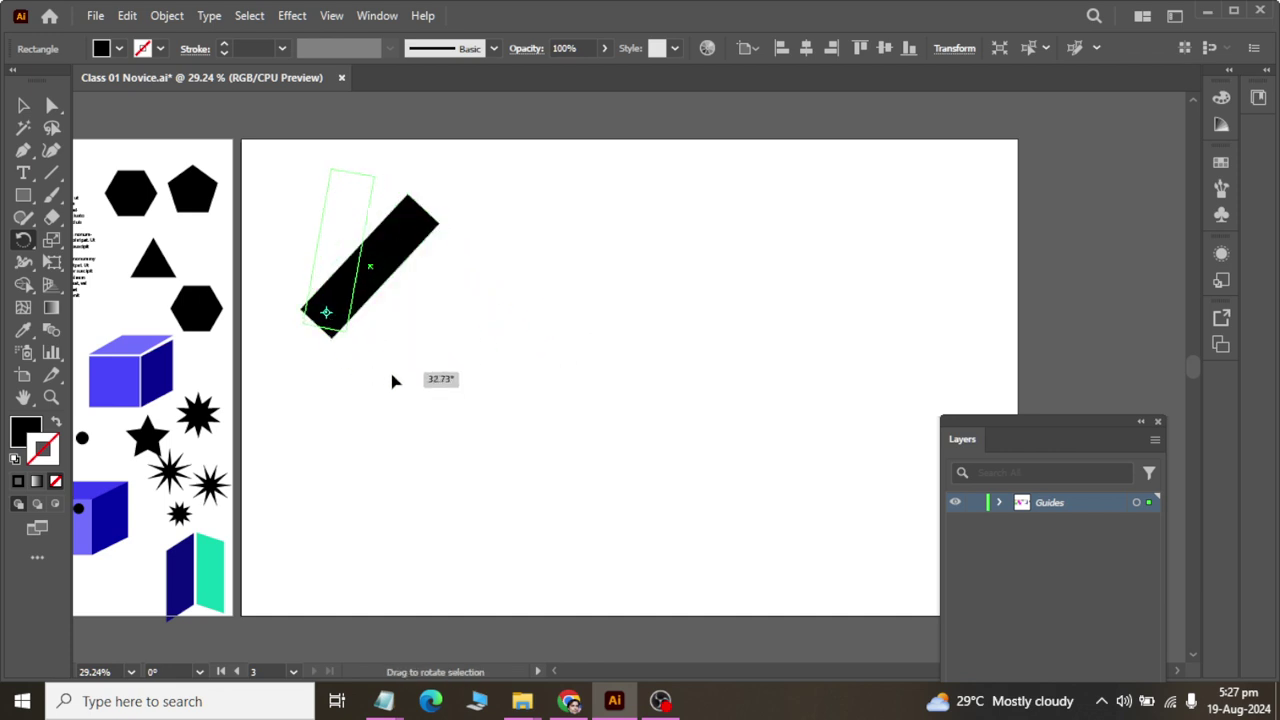
{"action": "left_click", "coordinate": [326, 214]}
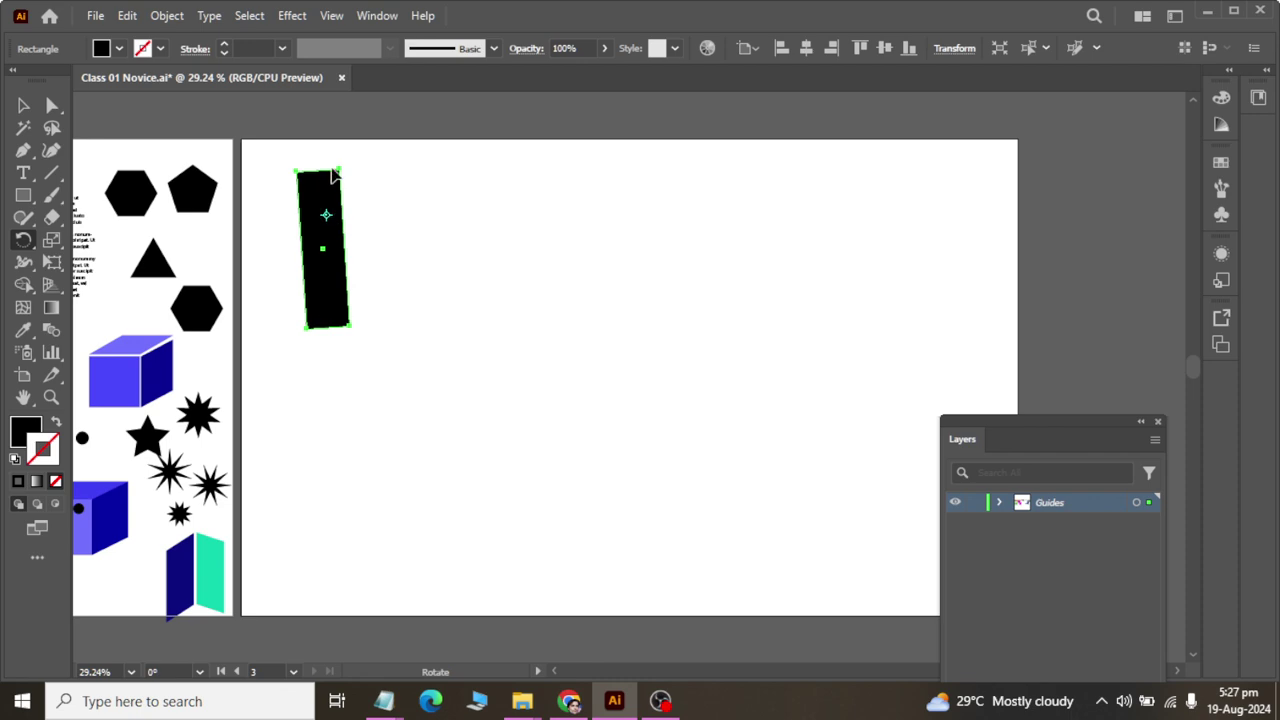
{"action": "left_click_drag", "start_coordinate": [343, 174], "coordinate": [391, 261]}
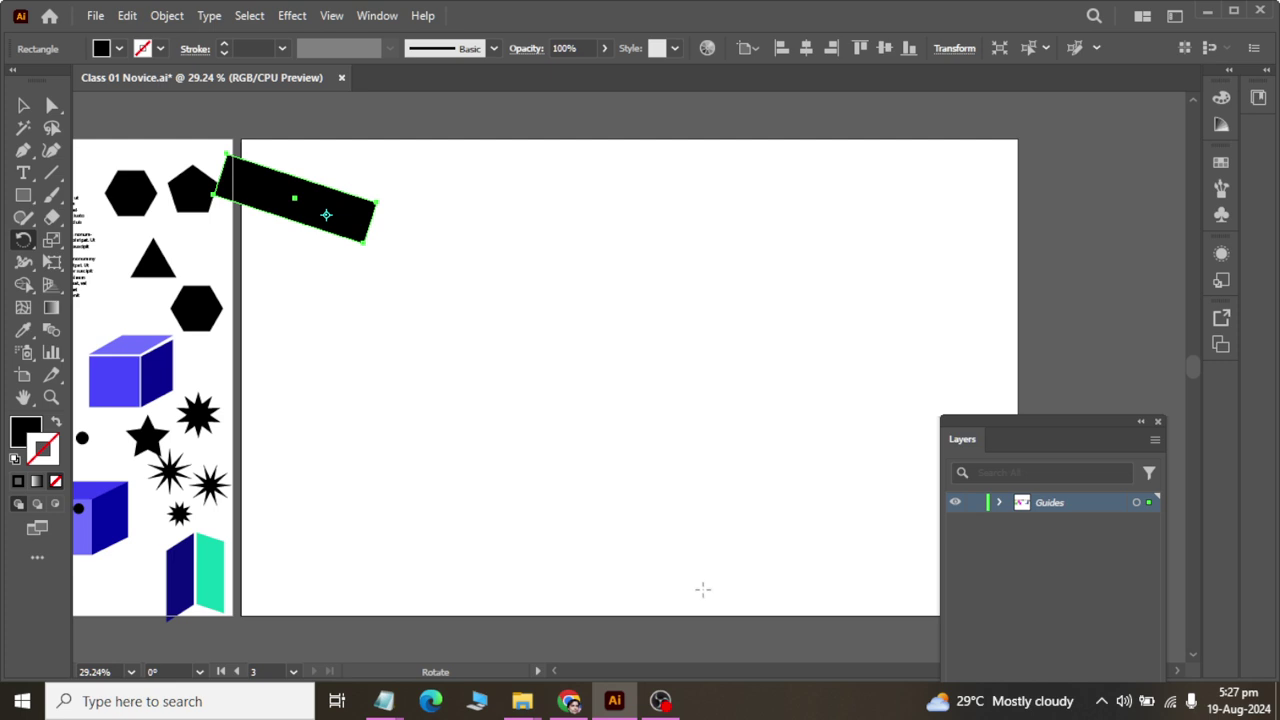
{"action": "key", "text": "ctrl+z"}
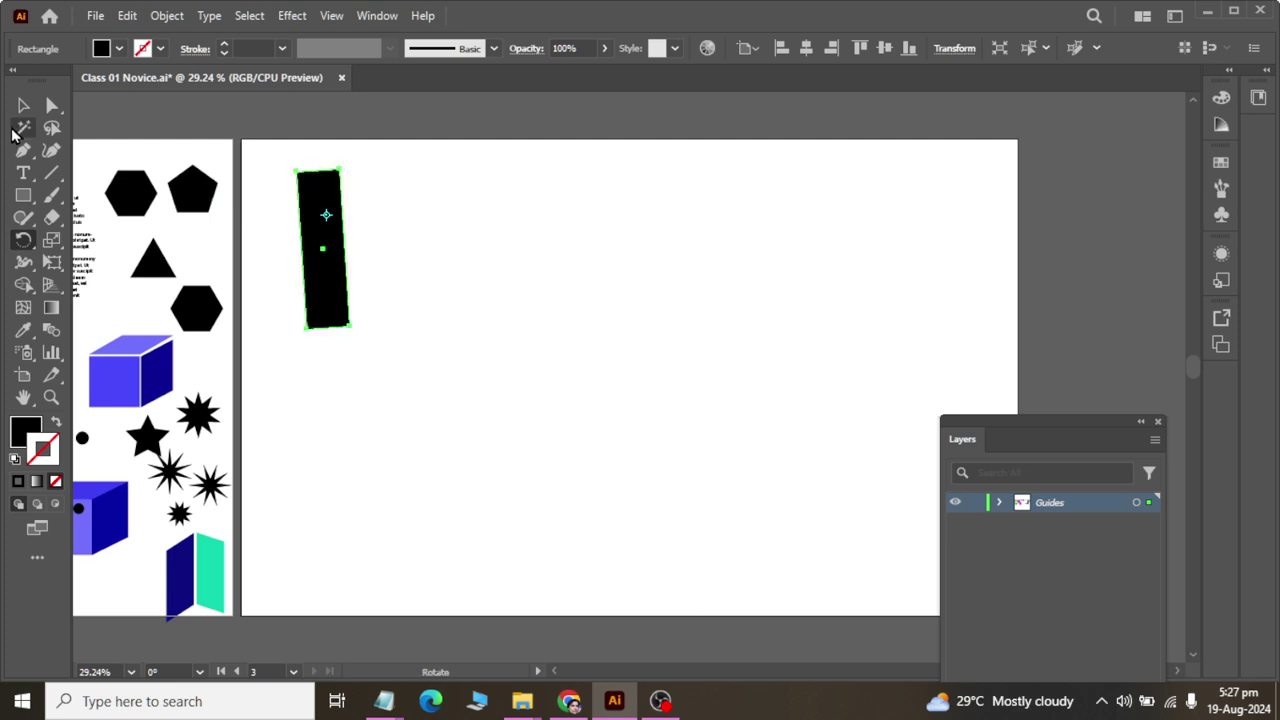
- Undo the remaining rotations and reposition the upright rectangle
{"action": "left_click", "coordinate": [23, 105]}
{"action": "key", "text": "ctrl+z"}
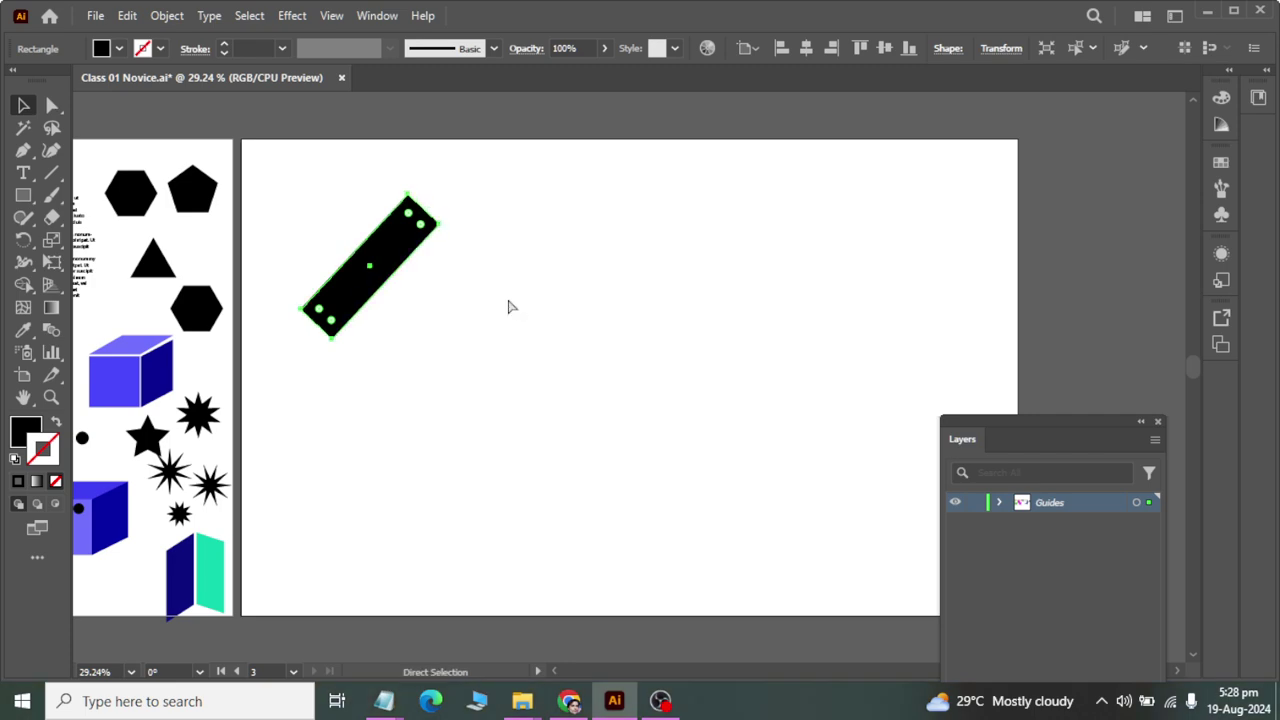
{"action": "key", "text": "ctrl+z"}
{"action": "key", "text": "ctrl+z"}
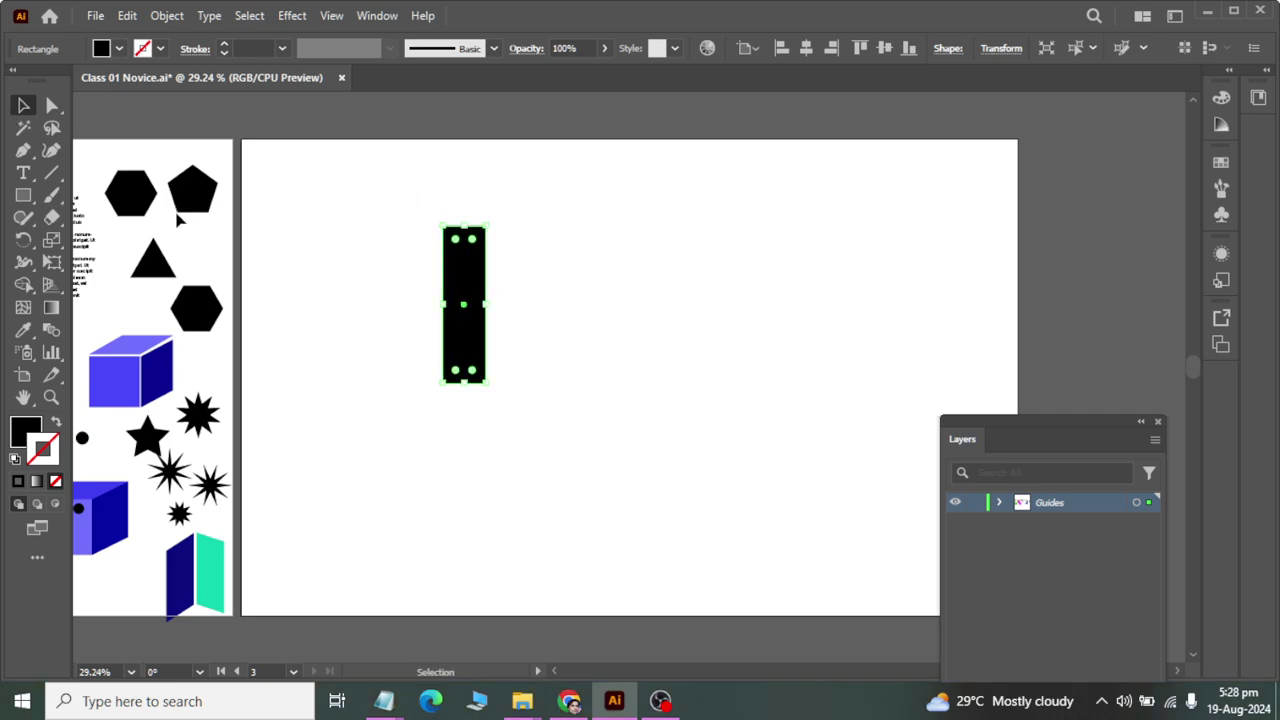
{"action": "mouse_move", "coordinate": [477, 282]}
{"action": "left_mouse_down"}
{"action": "mouse_move", "coordinate": [606, 342]}
{"action": "mouse_move", "coordinate": [321, 267]}
{"action": "left_mouse_up"}
{"action": "left_click", "coordinate": [752, 353]}
- Draw a large black circle with the Ellipse tool and move it up and left
{"action": "left_click", "coordinate": [22, 197]}
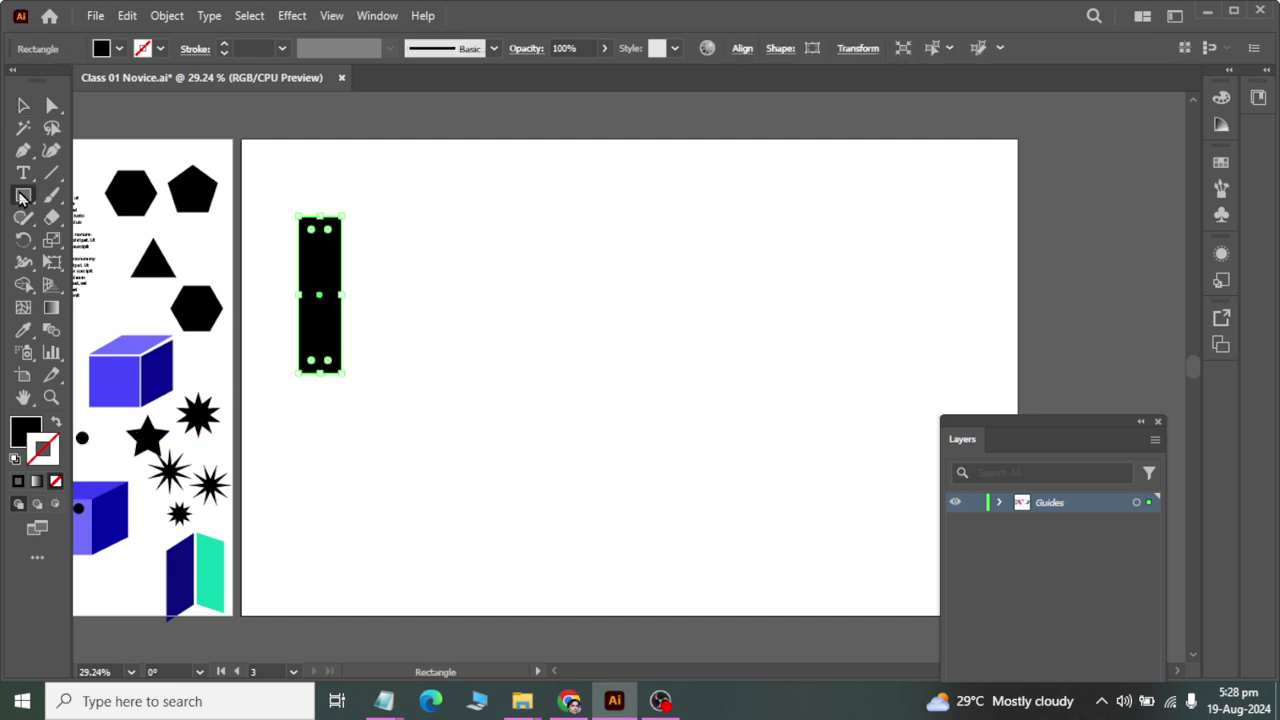
{"action": "left_click_drag", "start_coordinate": [22, 197], "coordinate": [100, 240]}
{"action": "left_click_drag", "start_coordinate": [594, 337], "coordinate": [825, 575]}
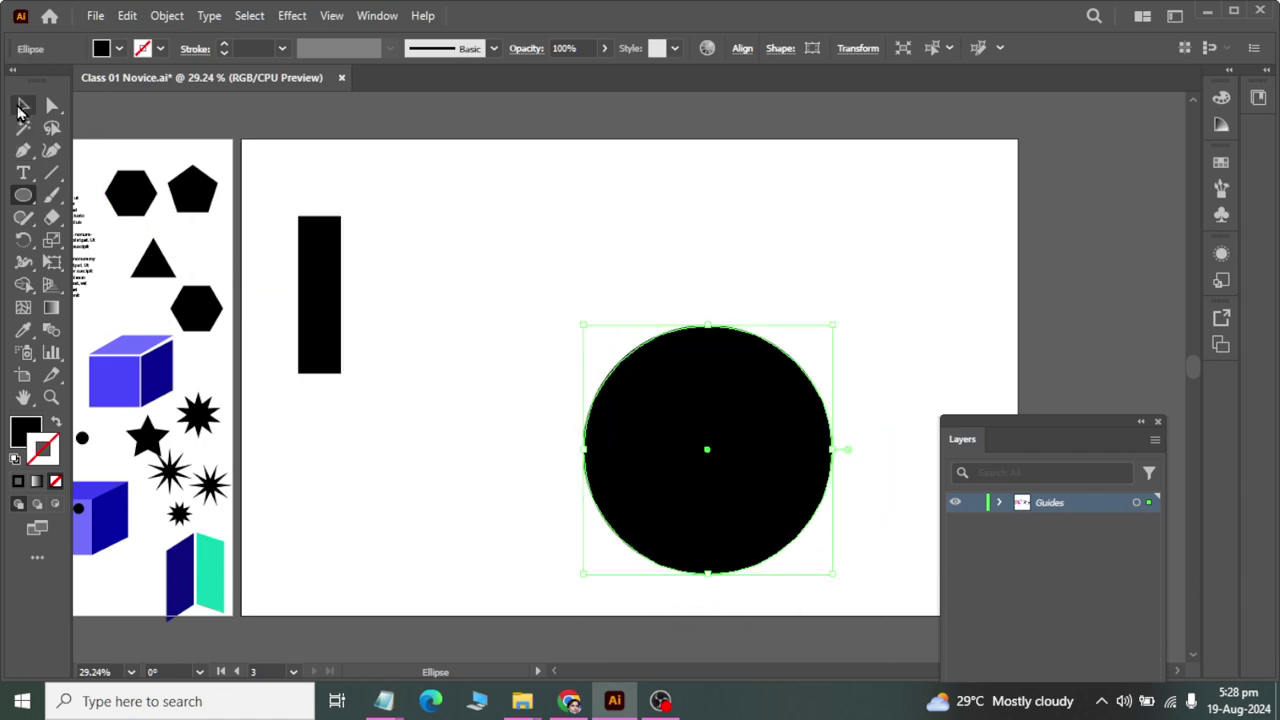
{"action": "left_click", "coordinate": [22, 105]}
{"action": "left_click_drag", "start_coordinate": [706, 416], "coordinate": [605, 314]}
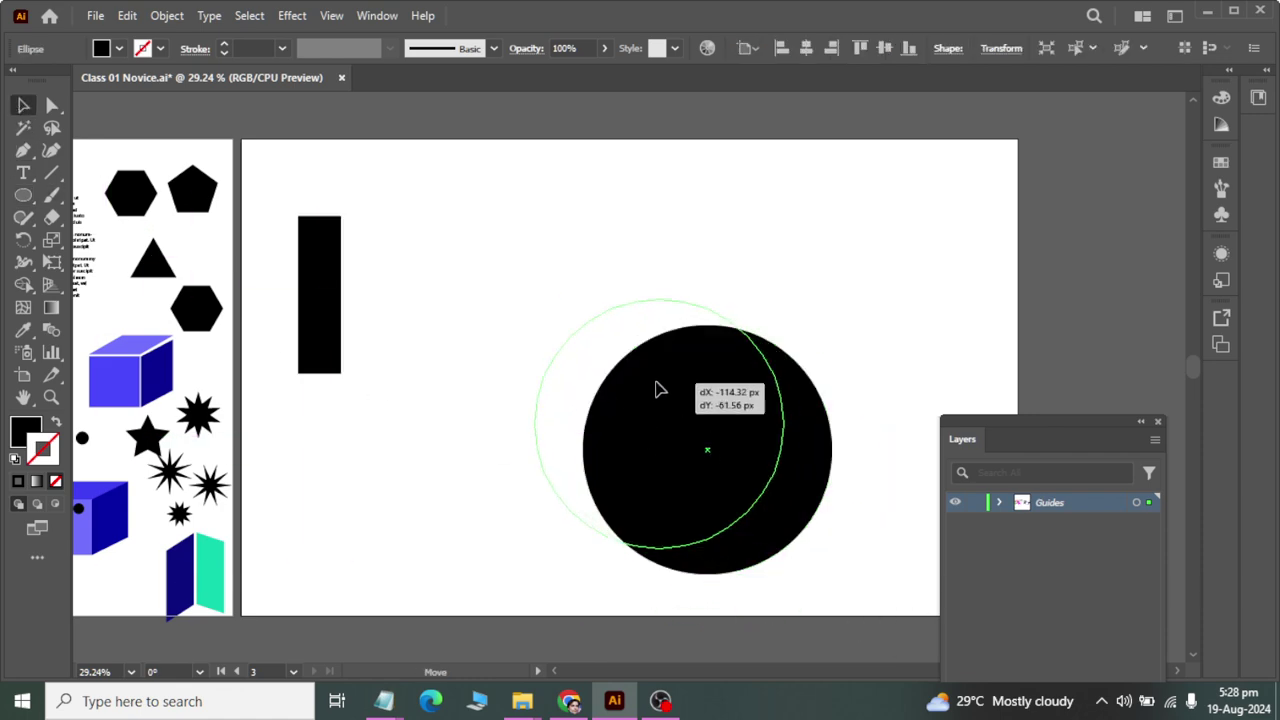
{"action": "left_click", "coordinate": [800, 250]}
{"action": "left_click", "coordinate": [620, 324]}
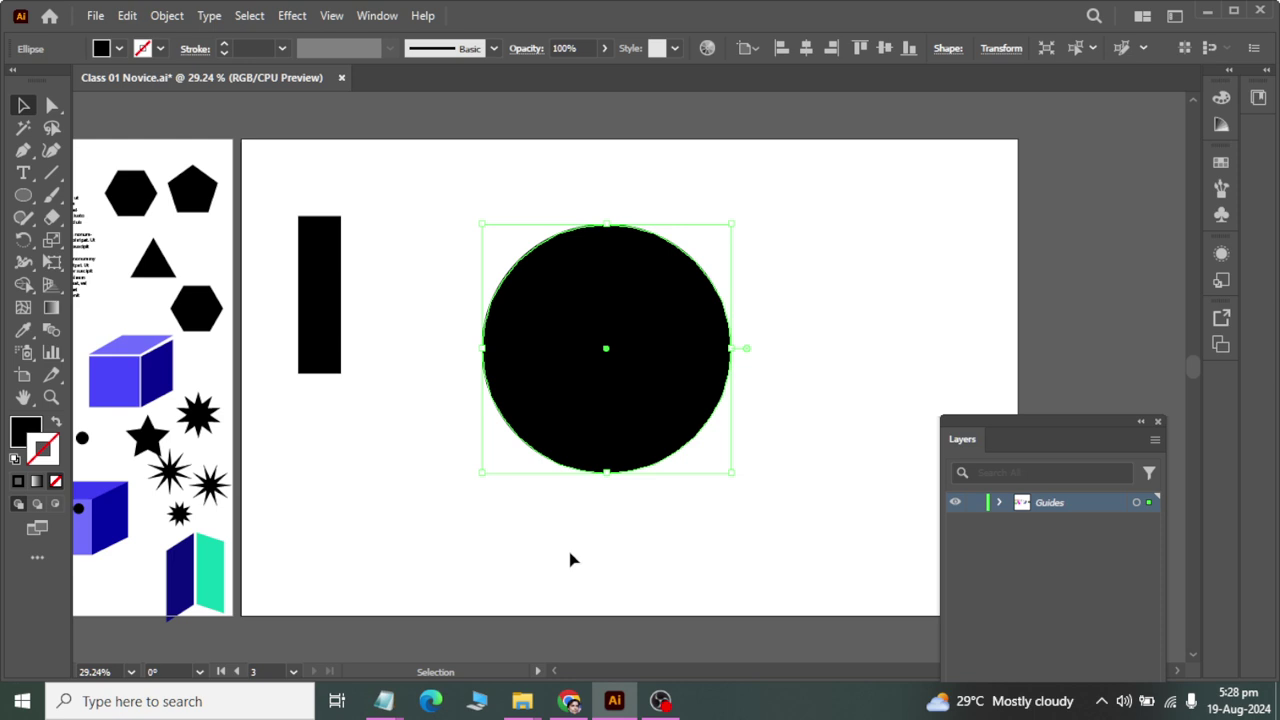
- Nudge the rectangle and place the circle at its lower right, forming a 'b'
{"action": "left_click_drag", "start_coordinate": [323, 260], "coordinate": [333, 291]}
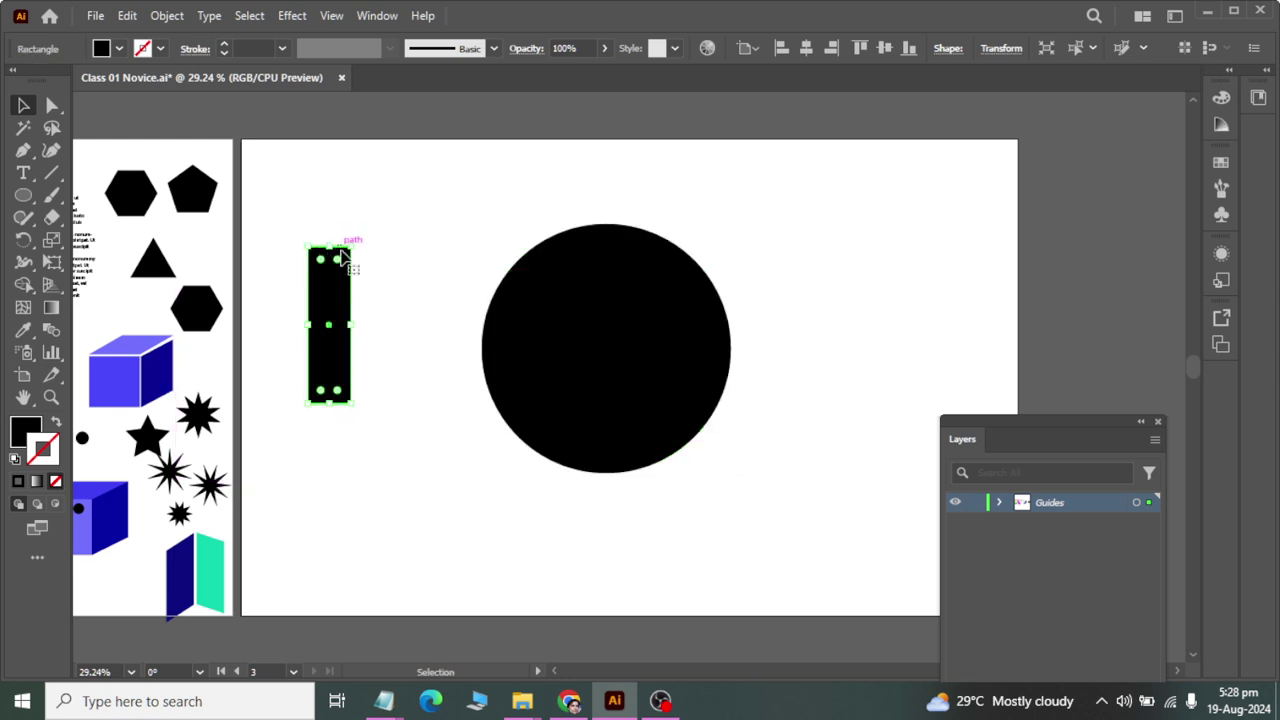
{"action": "scroll", "coordinate": [357, 253], "scroll_direction": "down", "scroll_amount": 1}
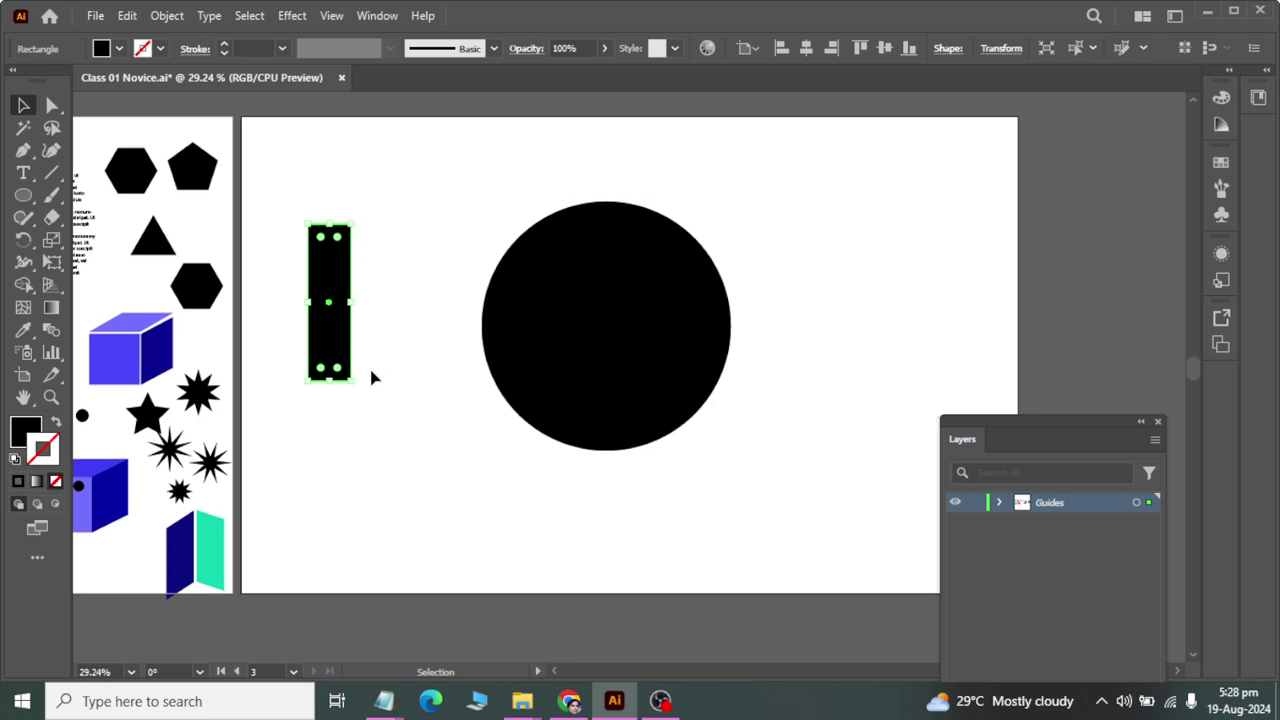
{"action": "left_click", "coordinate": [645, 345]}
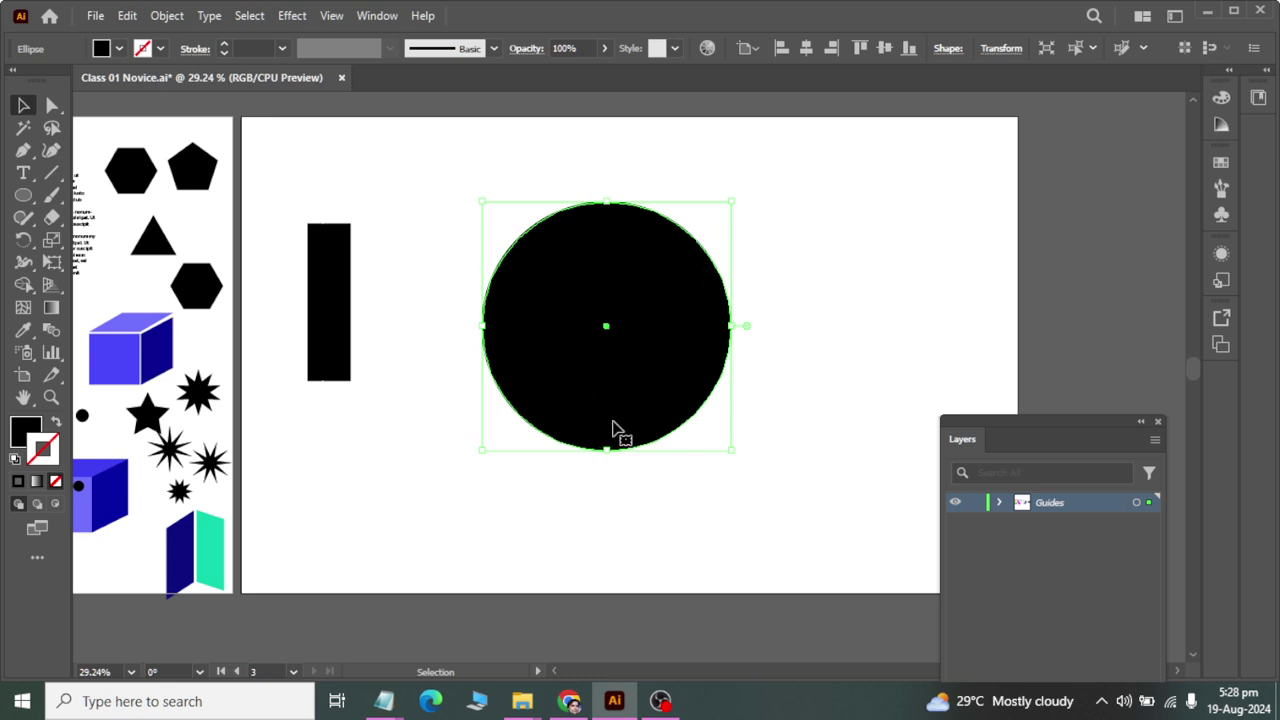
{"action": "left_click_drag", "start_coordinate": [583, 300], "coordinate": [412, 433]}
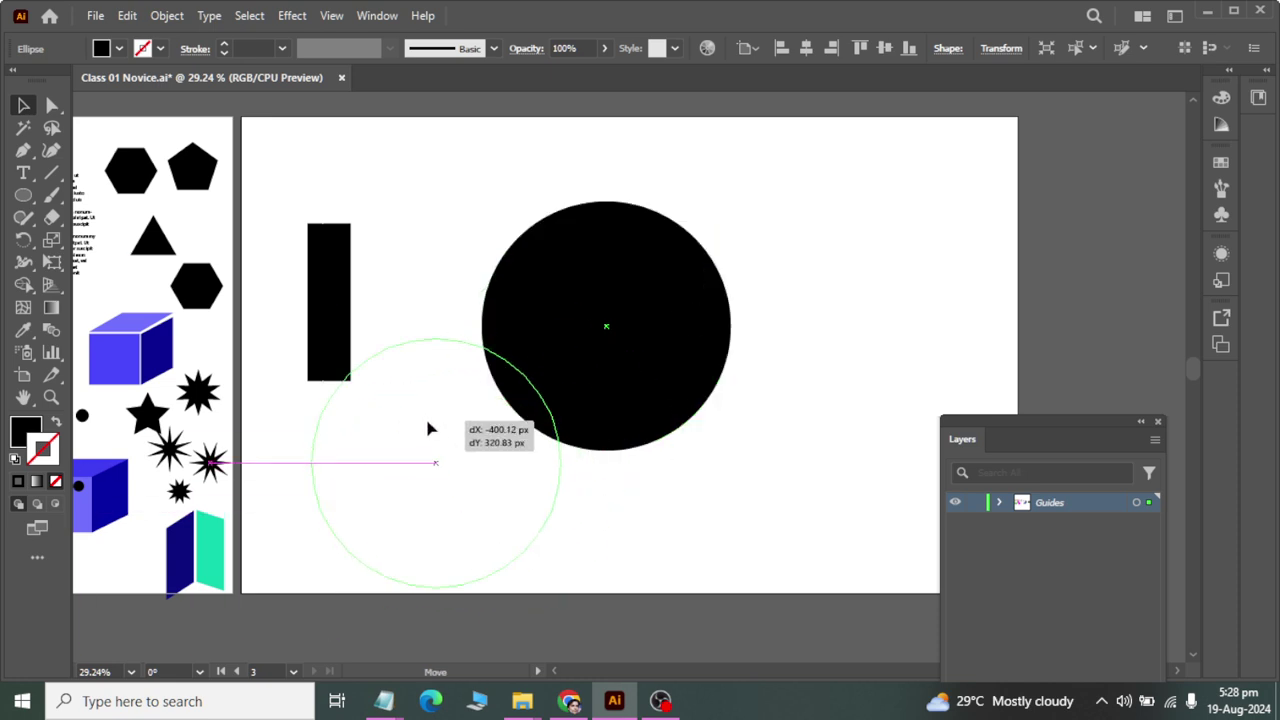
{"action": "left_click", "coordinate": [712, 188]}
- Create a 10 × 10 px circle with the Ellipse tool's exact-size dialog
{"action": "right_click", "coordinate": [23, 195]}
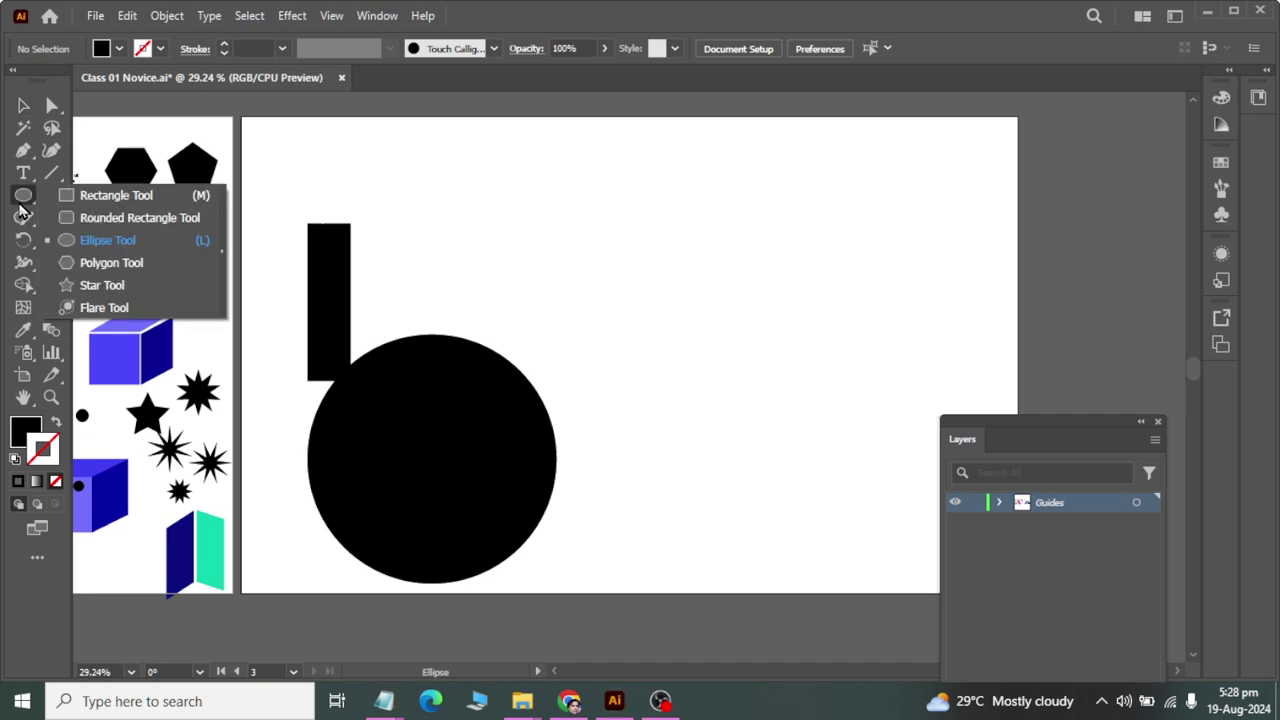
{"action": "left_click", "coordinate": [80, 240]}
{"action": "left_click", "coordinate": [579, 184]}
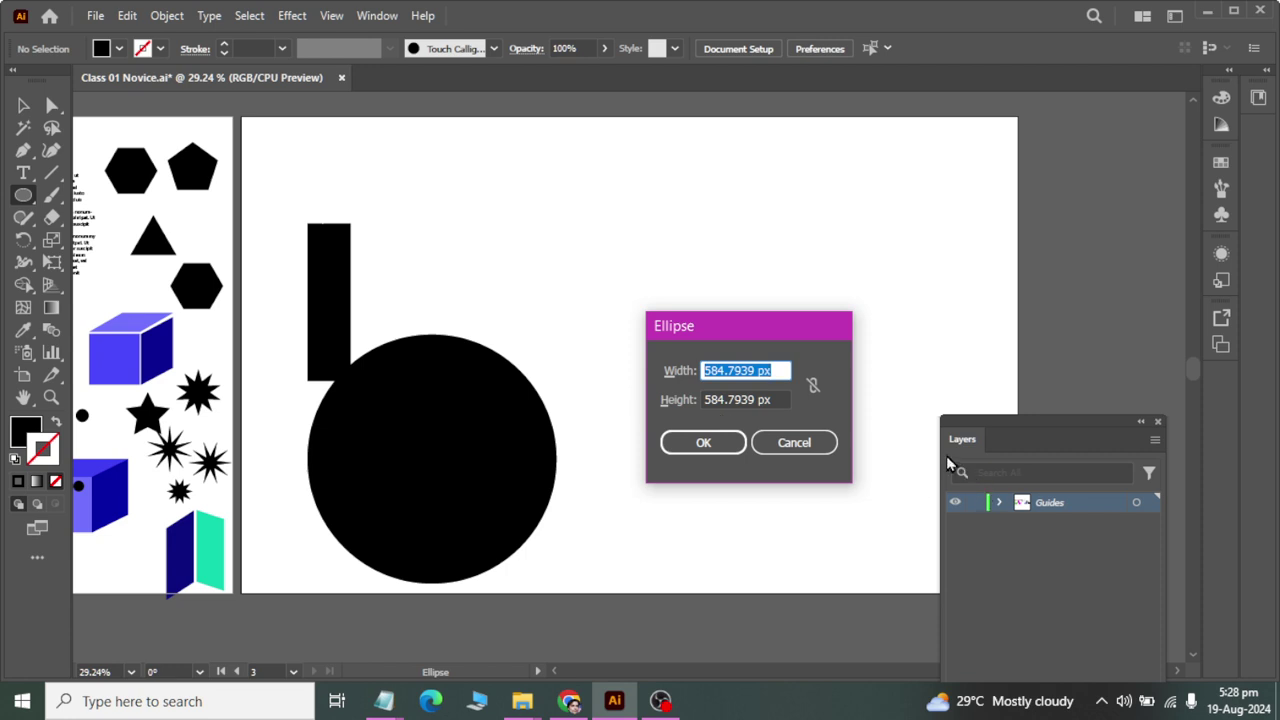
{"action": "type", "text": "10"}
{"action": "key", "text": "Tab"}
{"action": "type", "text": "10"}
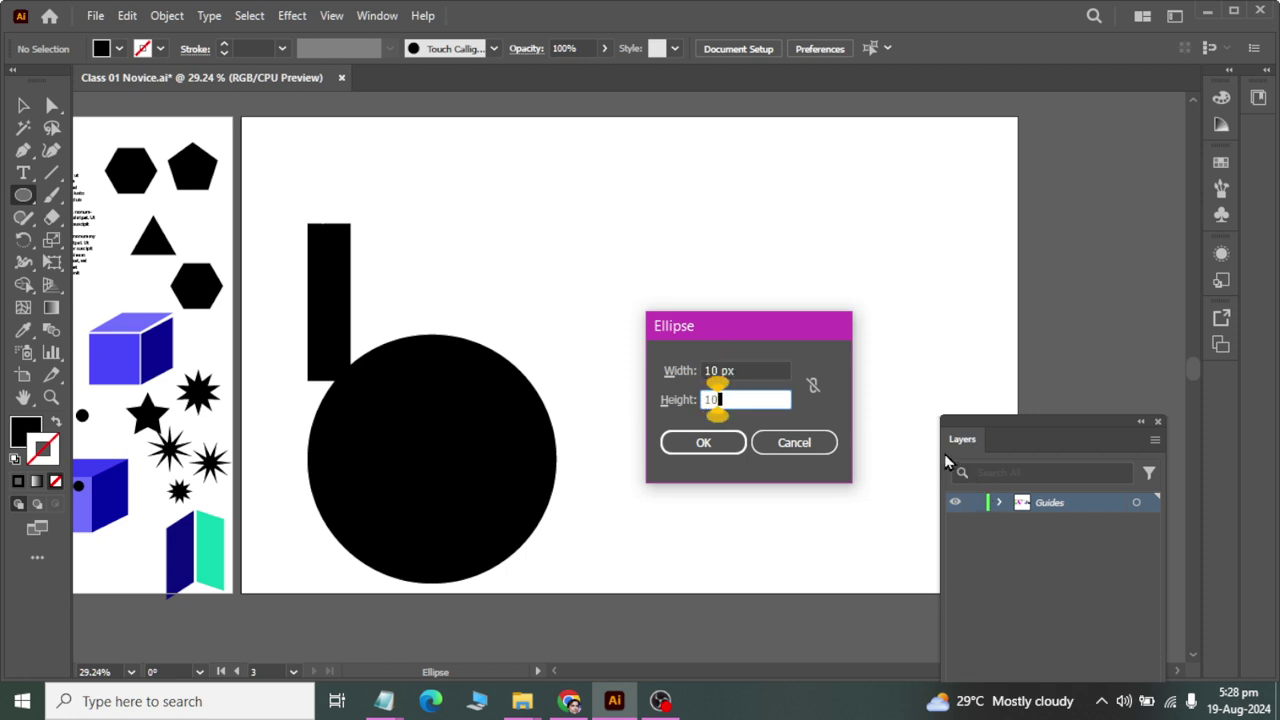
{"action": "key", "text": "Return"}
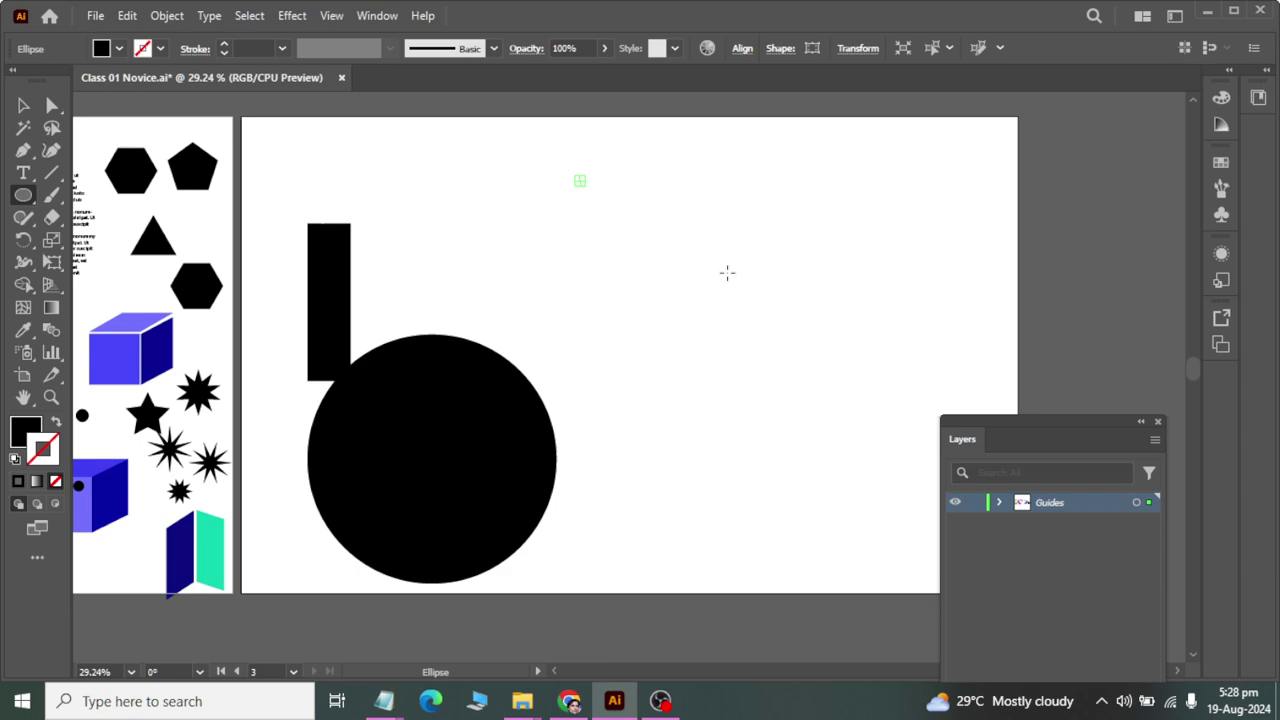
- Add a 100 × 100 px circle and a 200 × 200 px circle, then zoom in on them
{"action": "left_click", "coordinate": [728, 282]}
{"action": "type", "text": "100"}
{"action": "key", "text": "Tab"}
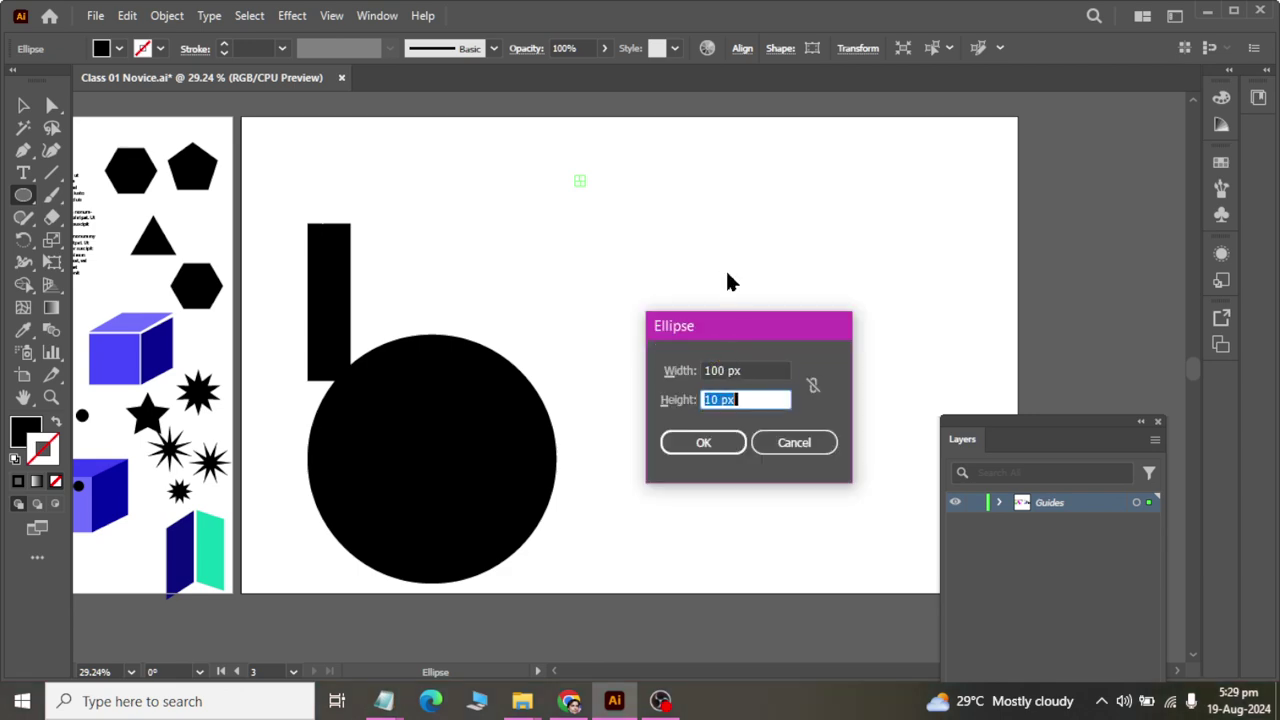
{"action": "type", "text": "100"}
{"action": "key", "text": "Return"}
{"action": "left_click", "coordinate": [633, 286]}
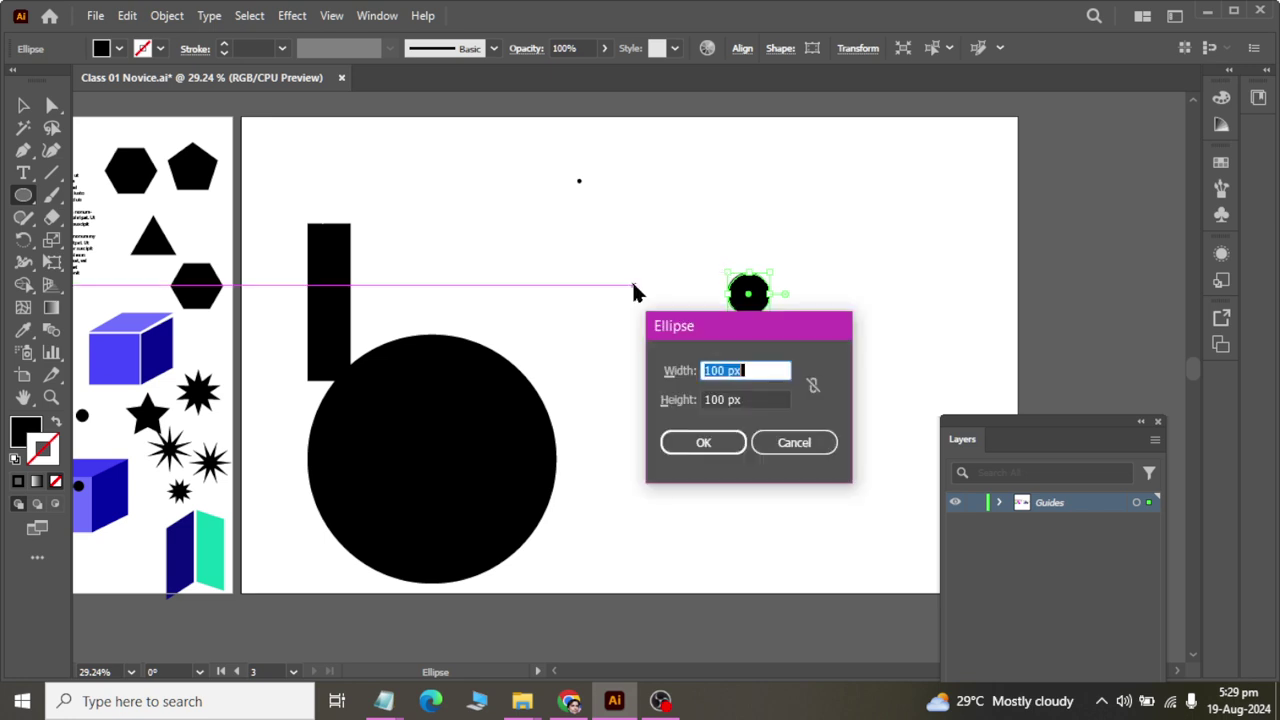
{"action": "type", "text": "200"}
{"action": "key", "text": "Tab"}
{"action": "type", "text": "200"}
{"action": "key", "text": "Return"}
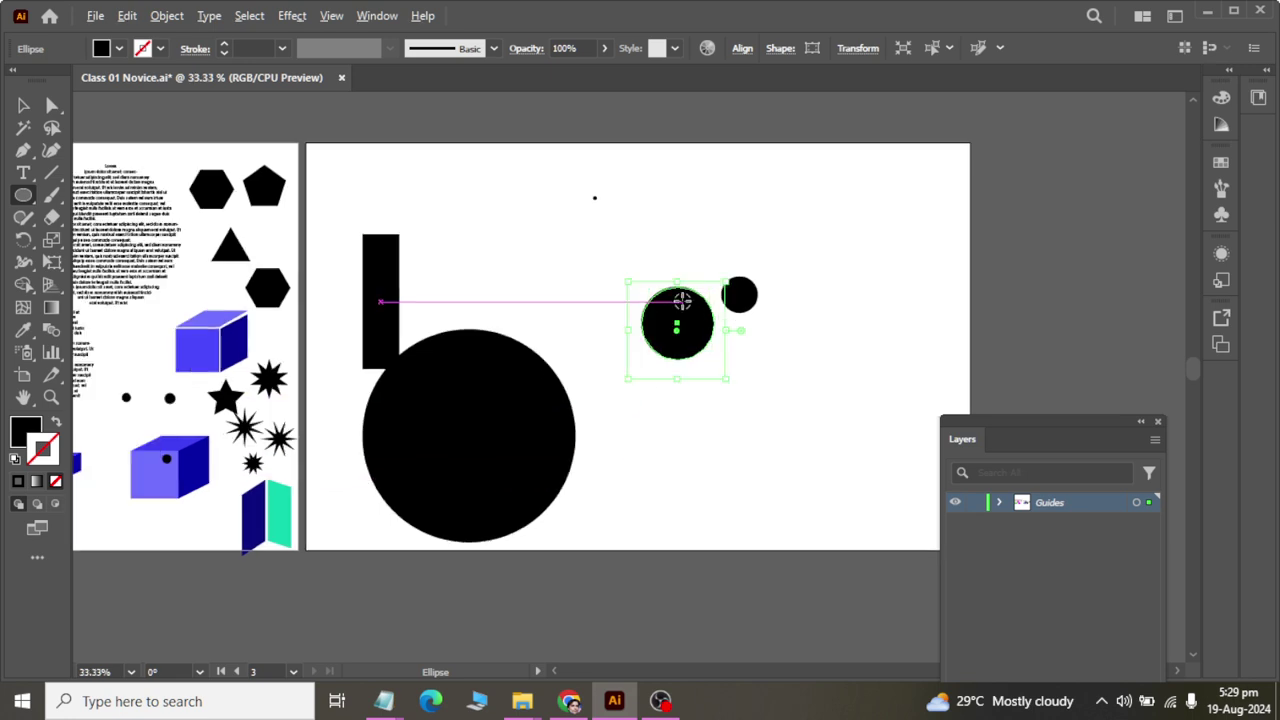
{"action": "key", "text": "ctrl+1"}
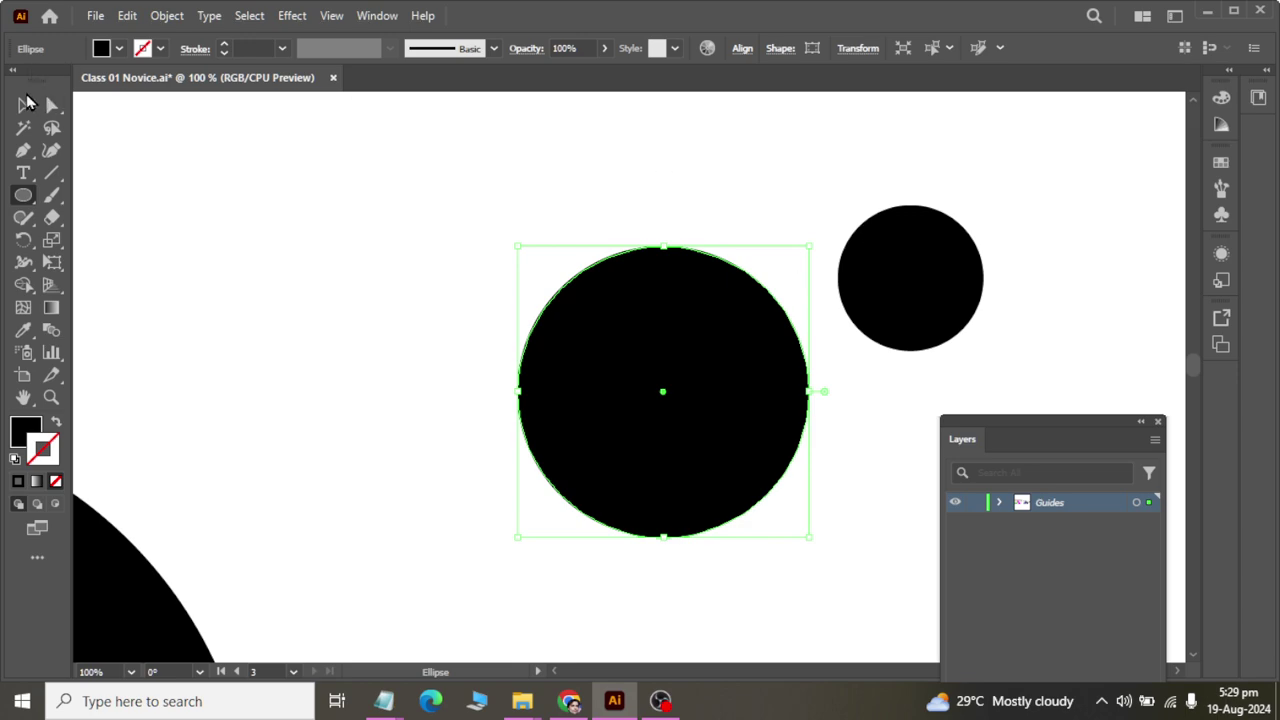
- Move the 100 px circle up and left, and copy the 200 px circle to its right
{"action": "left_click", "coordinate": [25, 103]}
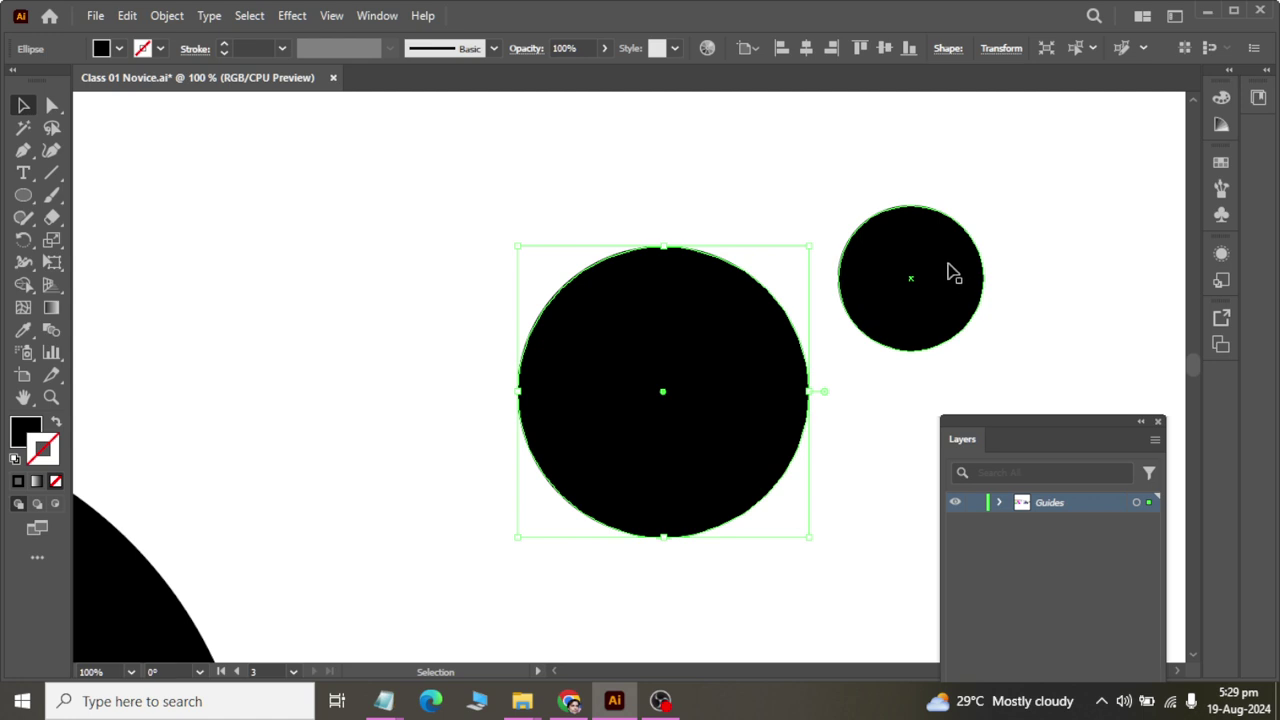
{"action": "left_click_drag", "start_coordinate": [924, 265], "coordinate": [221, 191]}
{"action": "left_click", "coordinate": [513, 240]}
{"action": "left_click", "coordinate": [652, 295]}
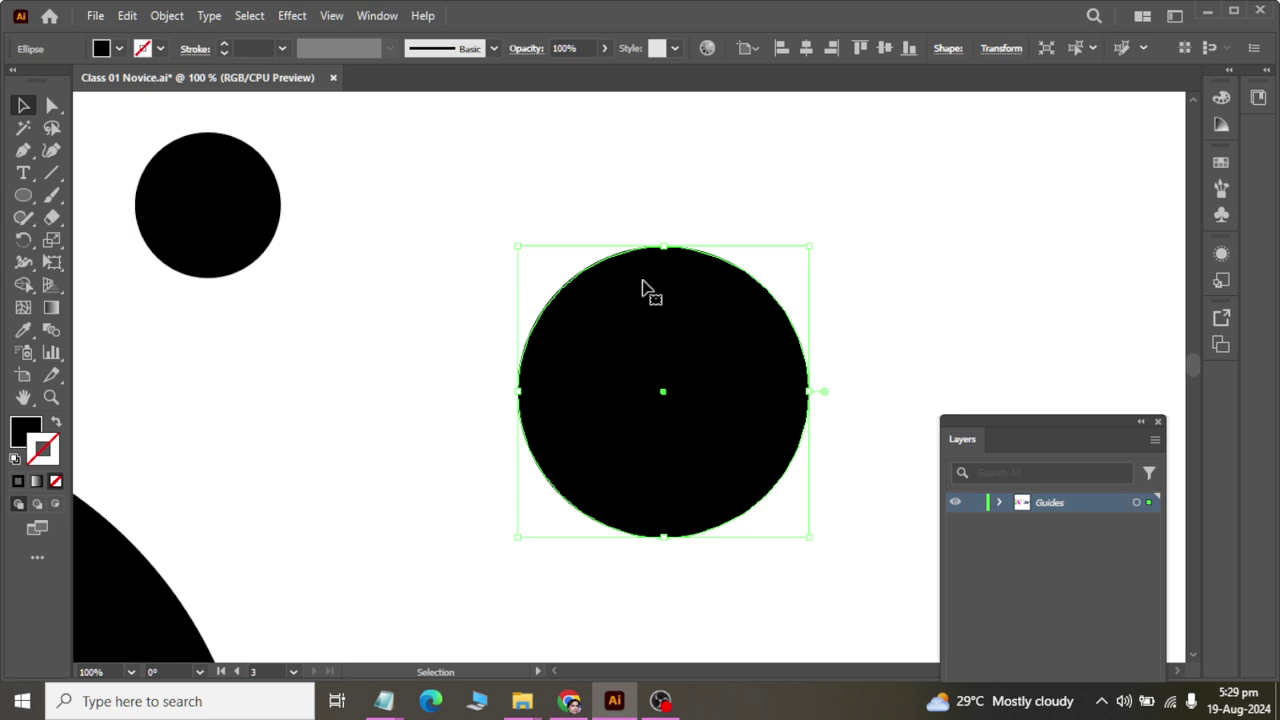
{"action": "scroll", "coordinate": [616, 343], "scroll_direction": "down", "scroll_amount": 3}
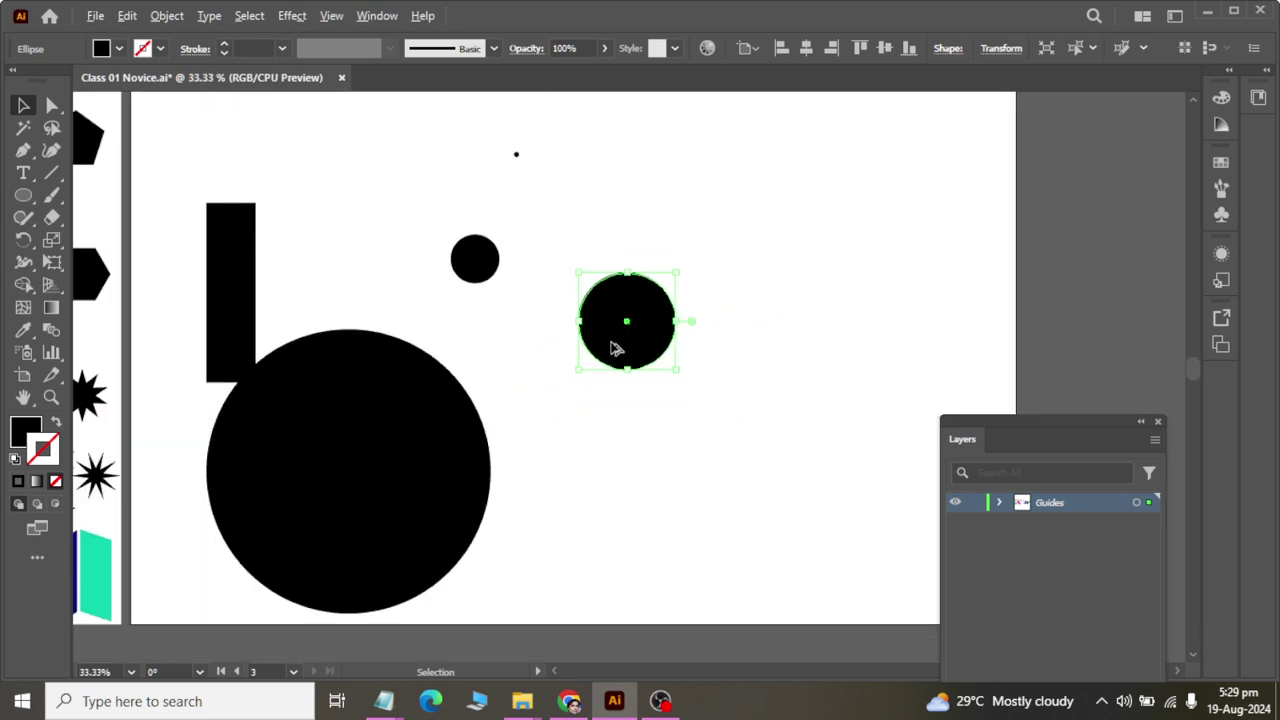
{"action": "left_click_drag", "start_coordinate": [616, 348], "coordinate": [750, 352]}
{"action": "scroll", "coordinate": [760, 350], "scroll_direction": "down", "scroll_amount": 2}
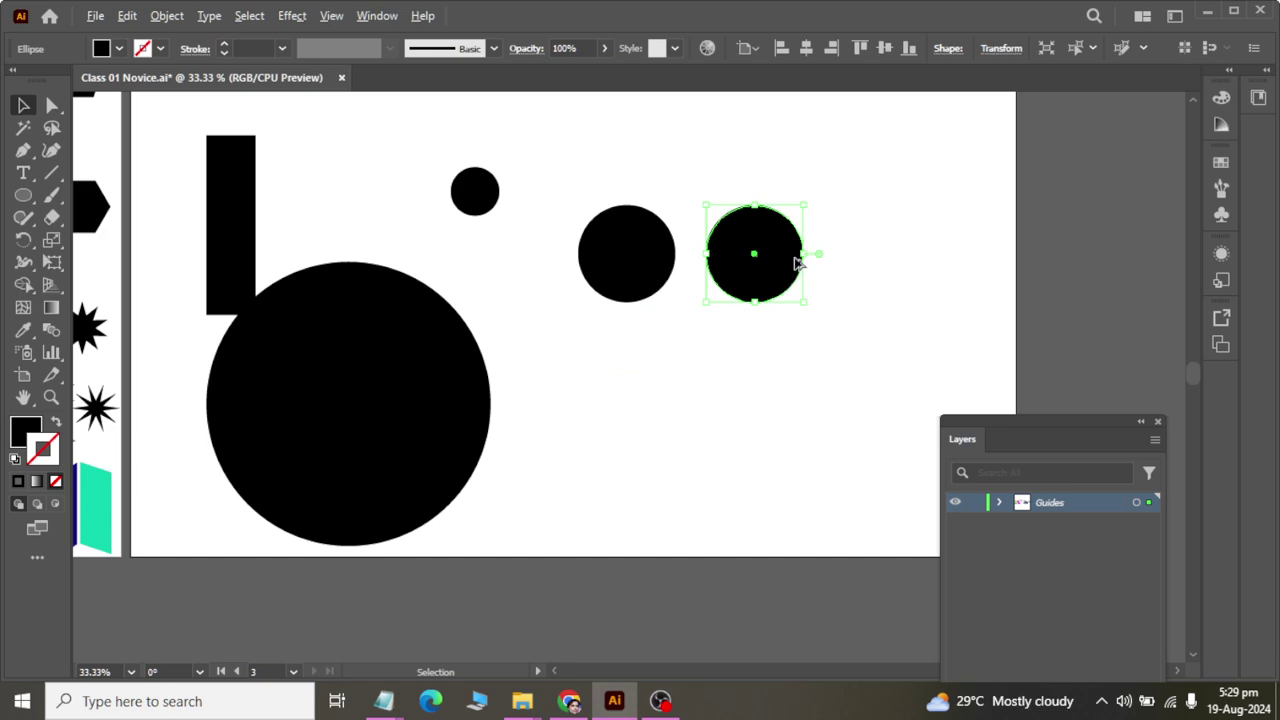
{"action": "scroll", "coordinate": [797, 263], "scroll_direction": "up", "scroll_amount": 2}
{"action": "left_click", "coordinate": [52, 105]}
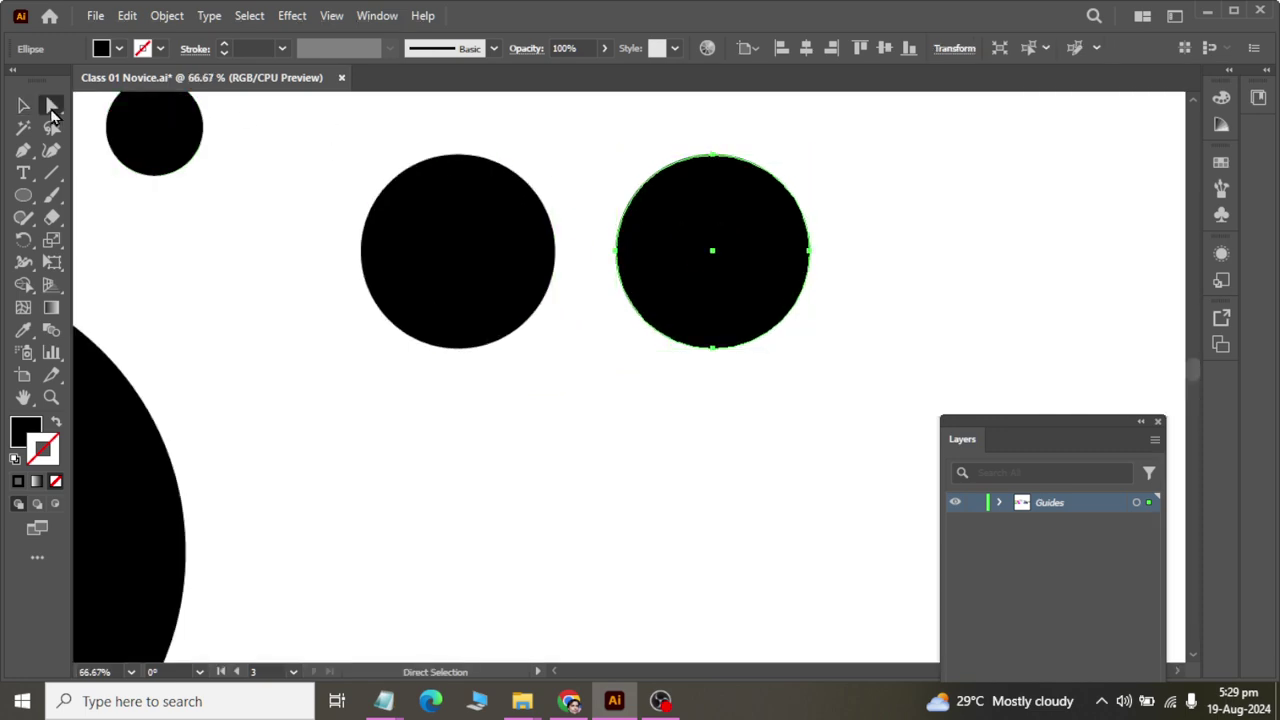
- Delete the right circle's rightmost anchor, leaving its left half
{"action": "left_click", "coordinate": [713, 158]}
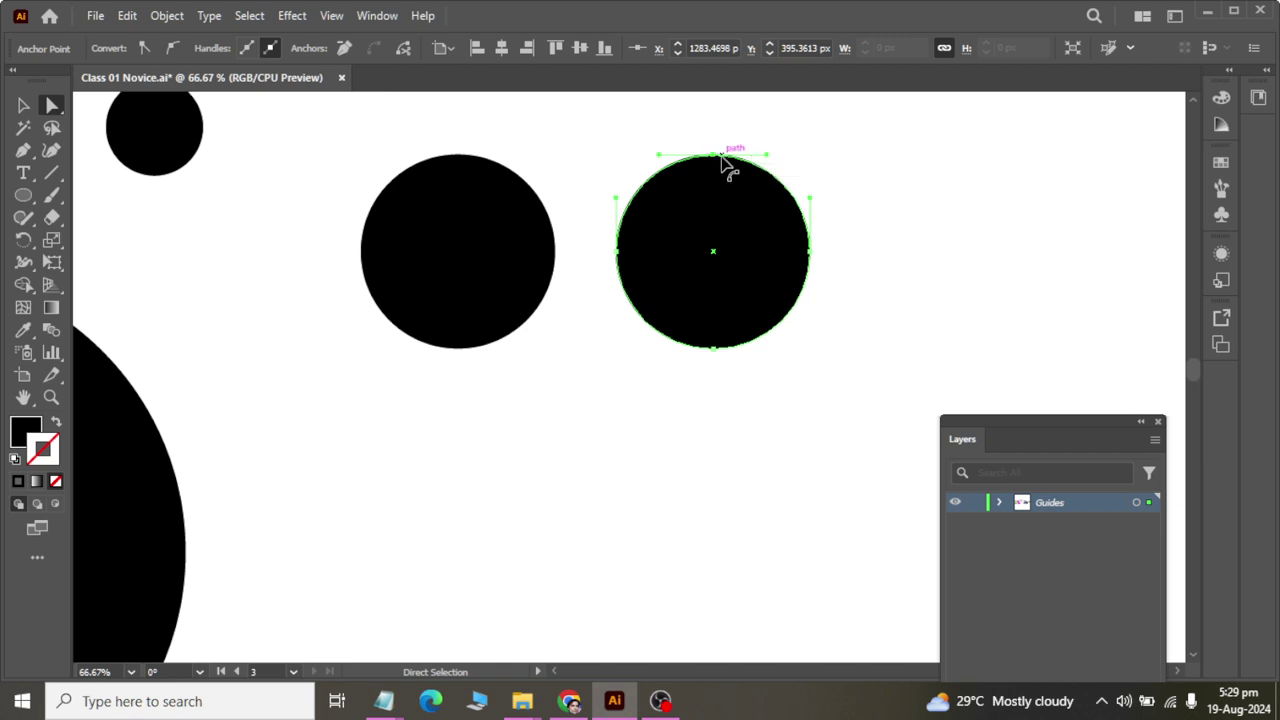
{"action": "left_click_drag", "start_coordinate": [809, 250], "coordinate": [812, 259]}
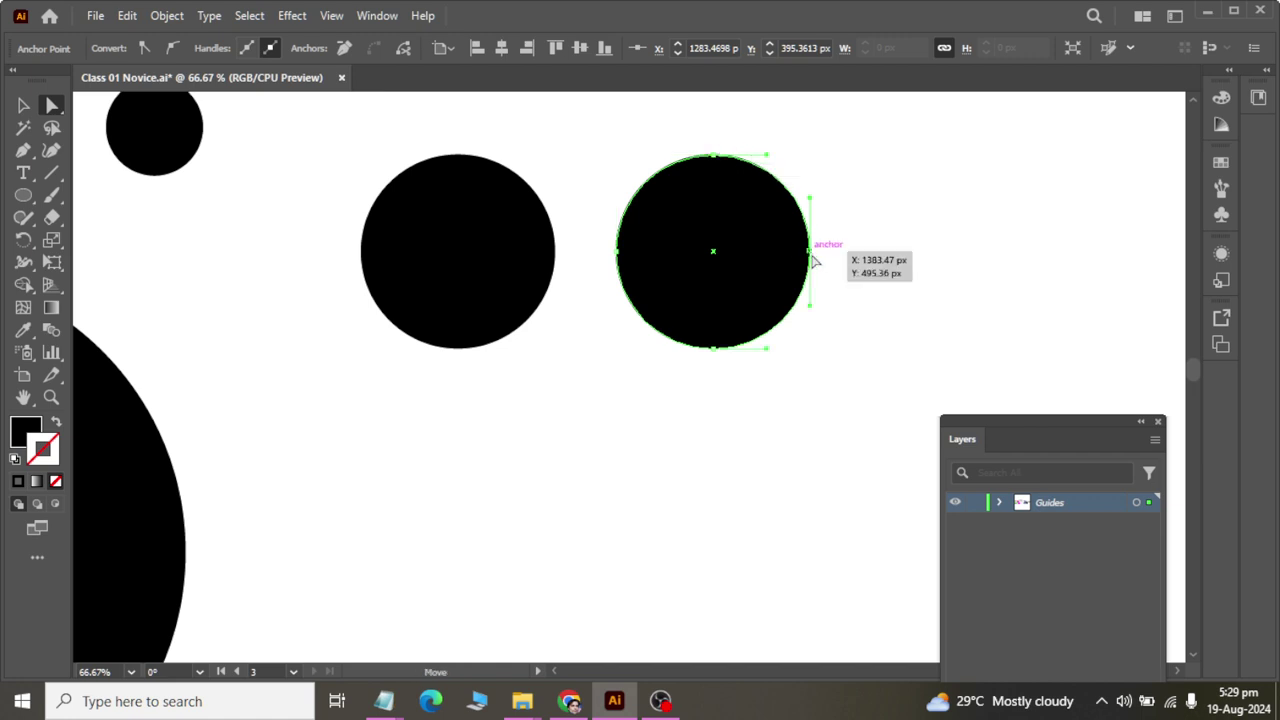
{"action": "key", "text": "Delete"}
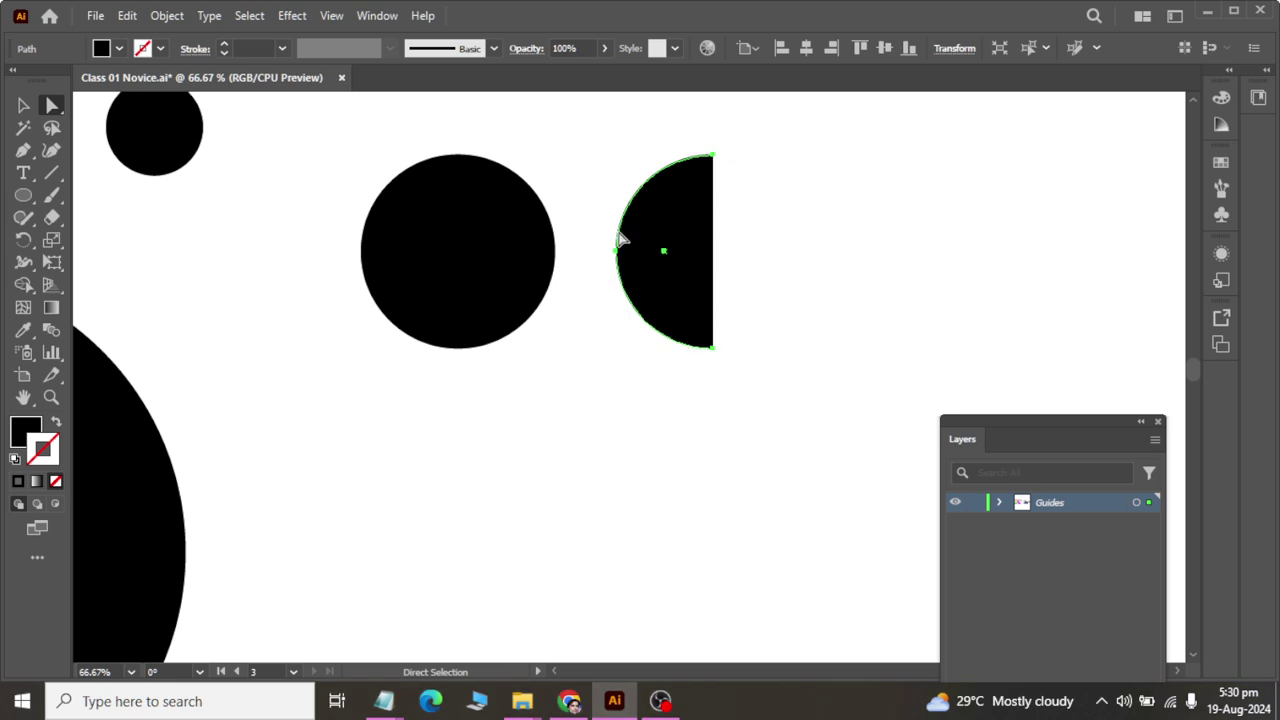
- Copy the middle circle below it and delete its bottom anchor to make a dome
{"action": "left_click", "coordinate": [23, 104]}
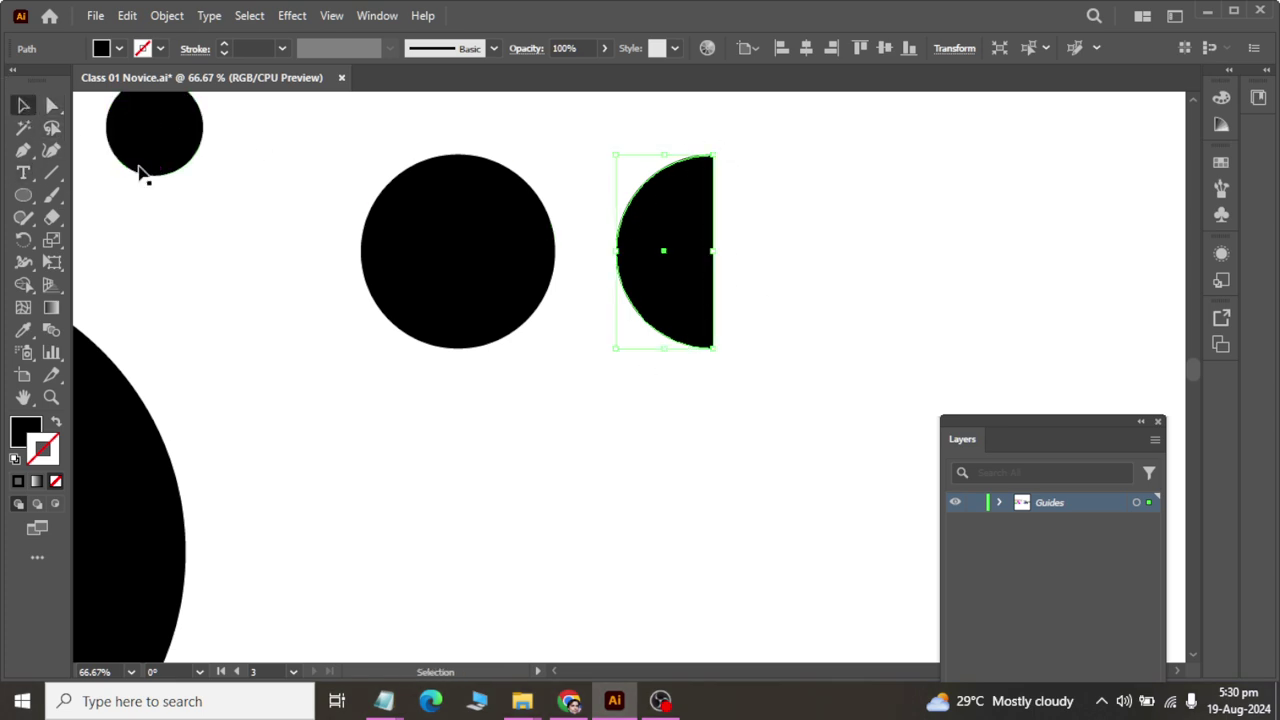
{"action": "left_click_drag", "start_coordinate": [463, 277], "coordinate": [473, 509]}
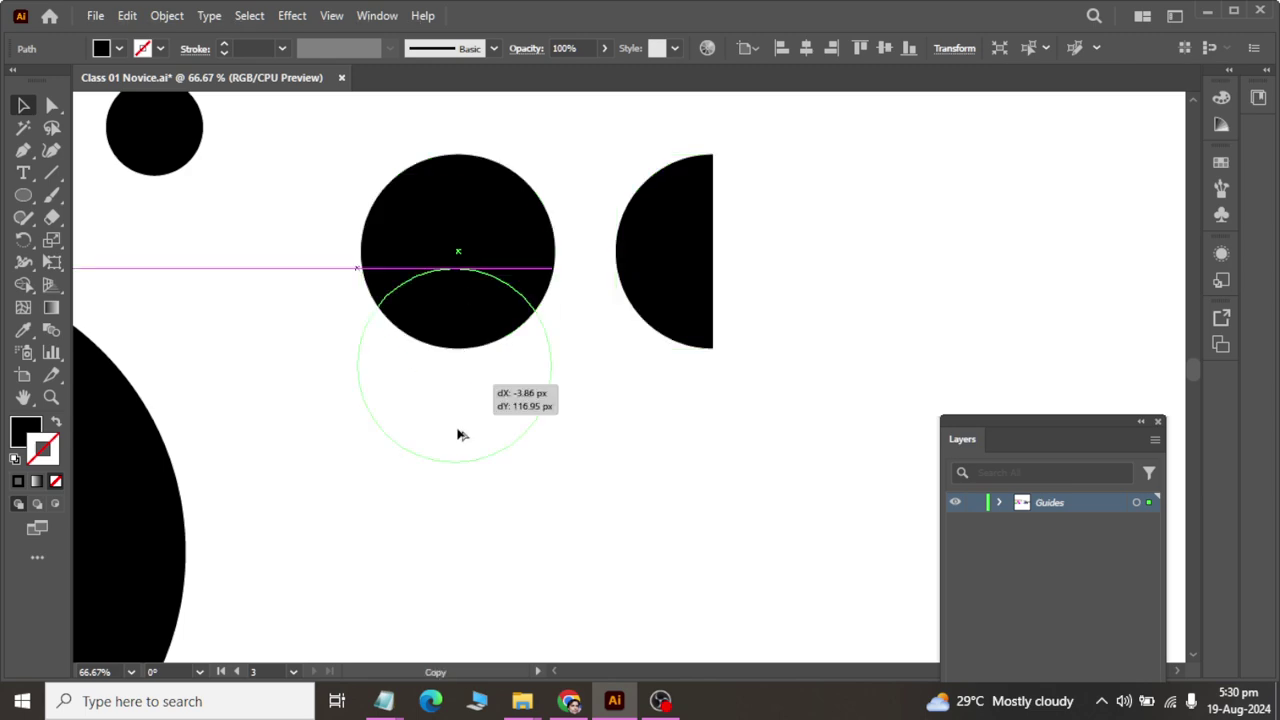
{"action": "left_click", "coordinate": [51, 104]}
{"action": "left_click", "coordinate": [467, 579]}
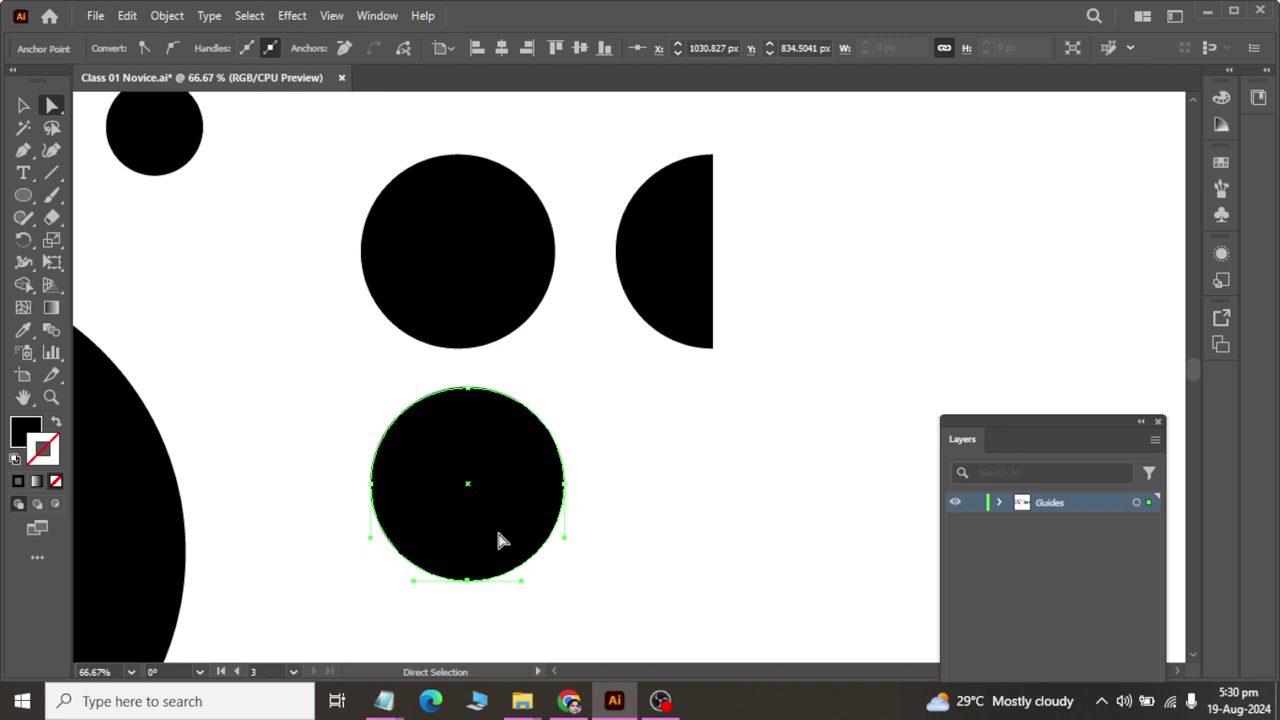
{"action": "key", "text": "Delete"}
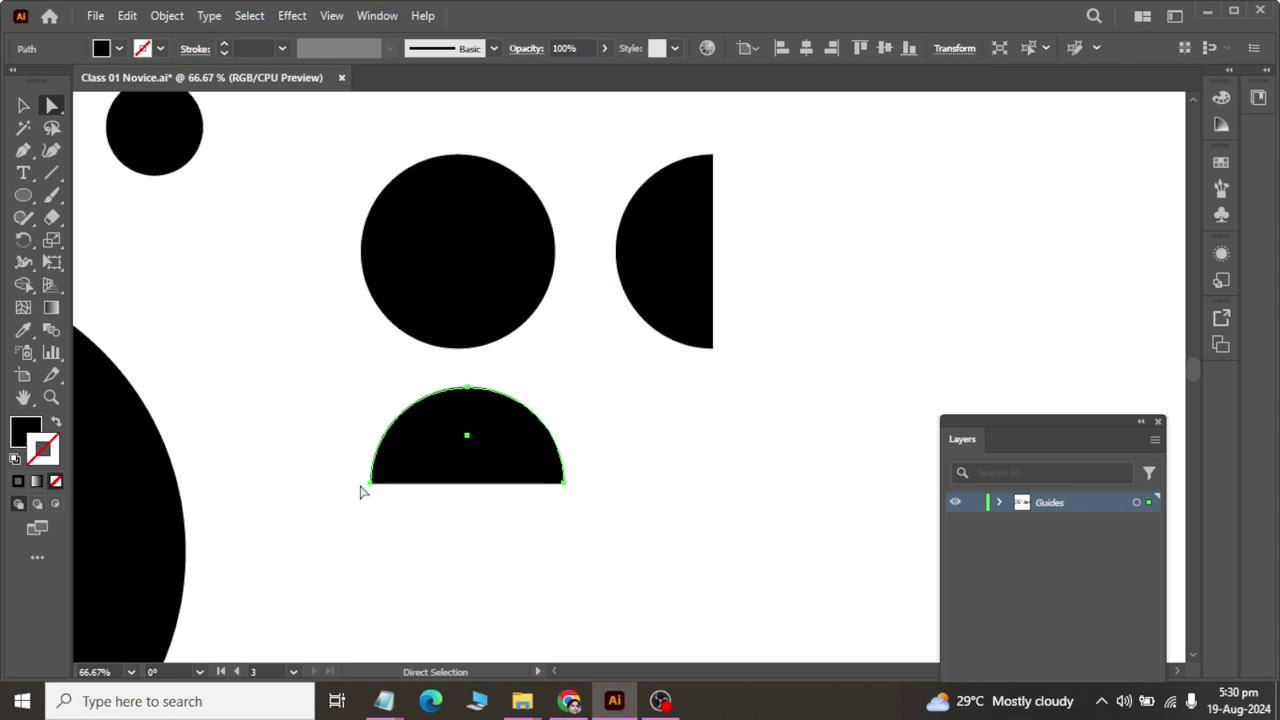
{"action": "scroll", "coordinate": [450, 240], "scroll_direction": "down", "scroll_amount": 1, "text": "alt"}
- Move the circle and both half-circles down below the page
{"action": "scroll", "coordinate": [457, 248], "scroll_direction": "down", "scroll_amount": 1, "text": "alt"}
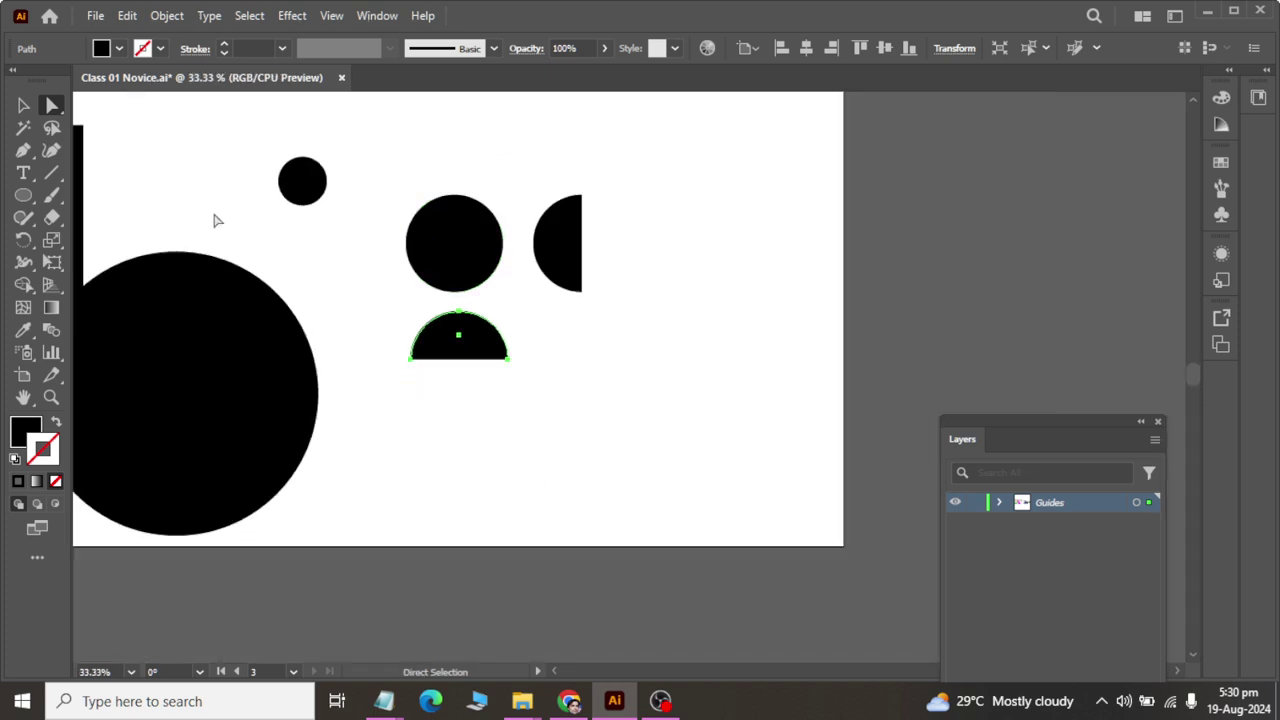
{"action": "key", "text": "v"}
{"action": "left_click", "coordinate": [500, 470]}
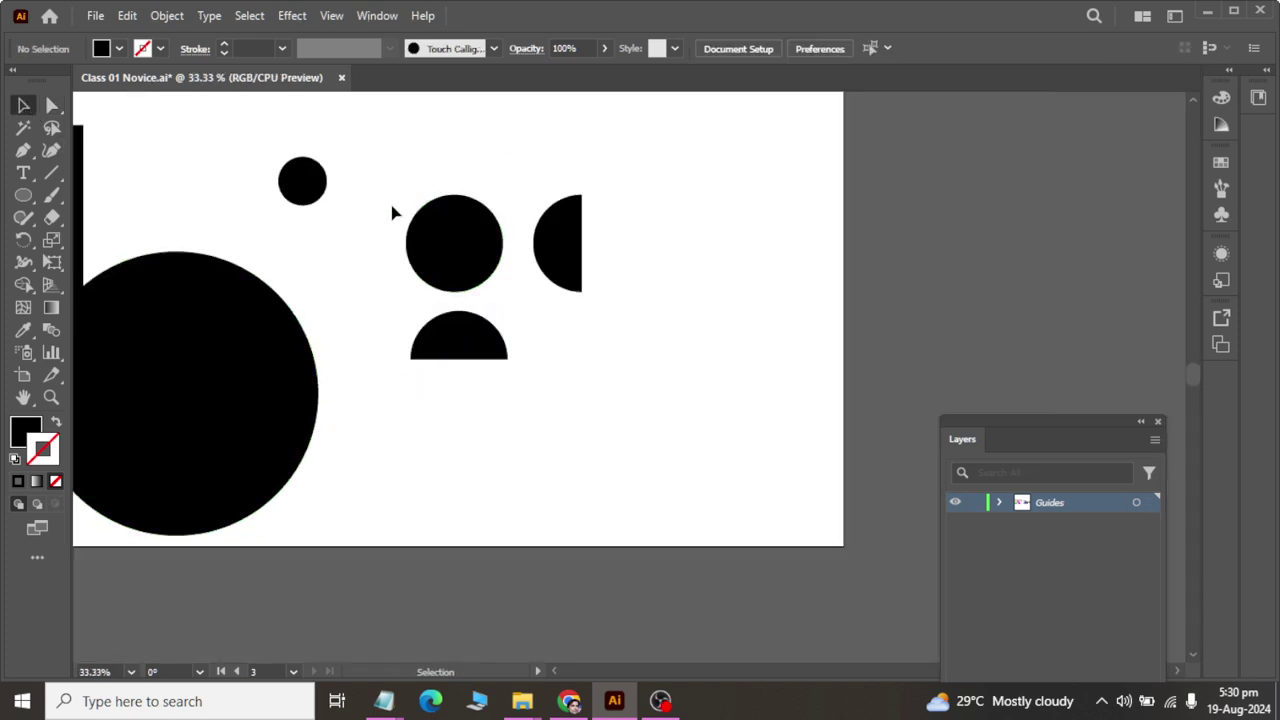
{"action": "left_click_drag", "start_coordinate": [388, 180], "coordinate": [648, 462]}
{"action": "left_click_drag", "start_coordinate": [565, 275], "coordinate": [540, 525]}
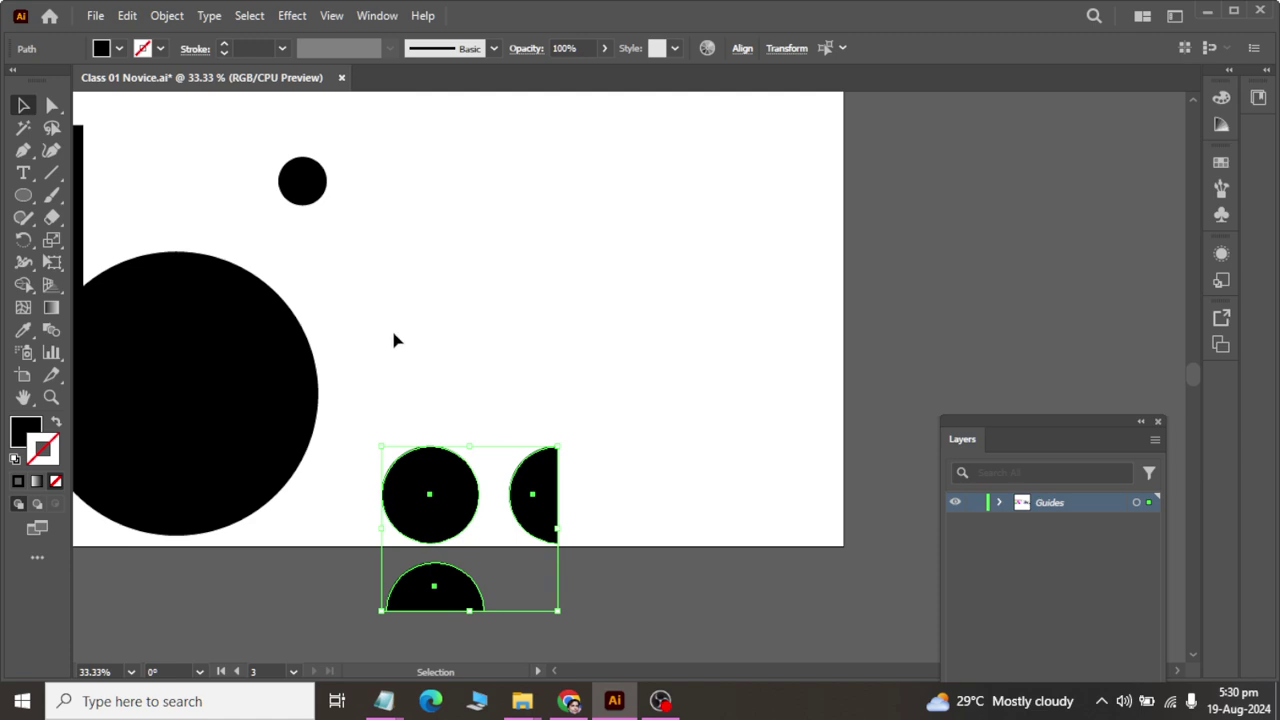
- Move the tall rectangle into open space, trying and undoing a 45° rotation
{"action": "scroll", "coordinate": [383, 305], "scroll_direction": "left", "scroll_amount": 2, "text": "ctrl"}
{"action": "left_click_drag", "start_coordinate": [165, 190], "coordinate": [629, 253]}
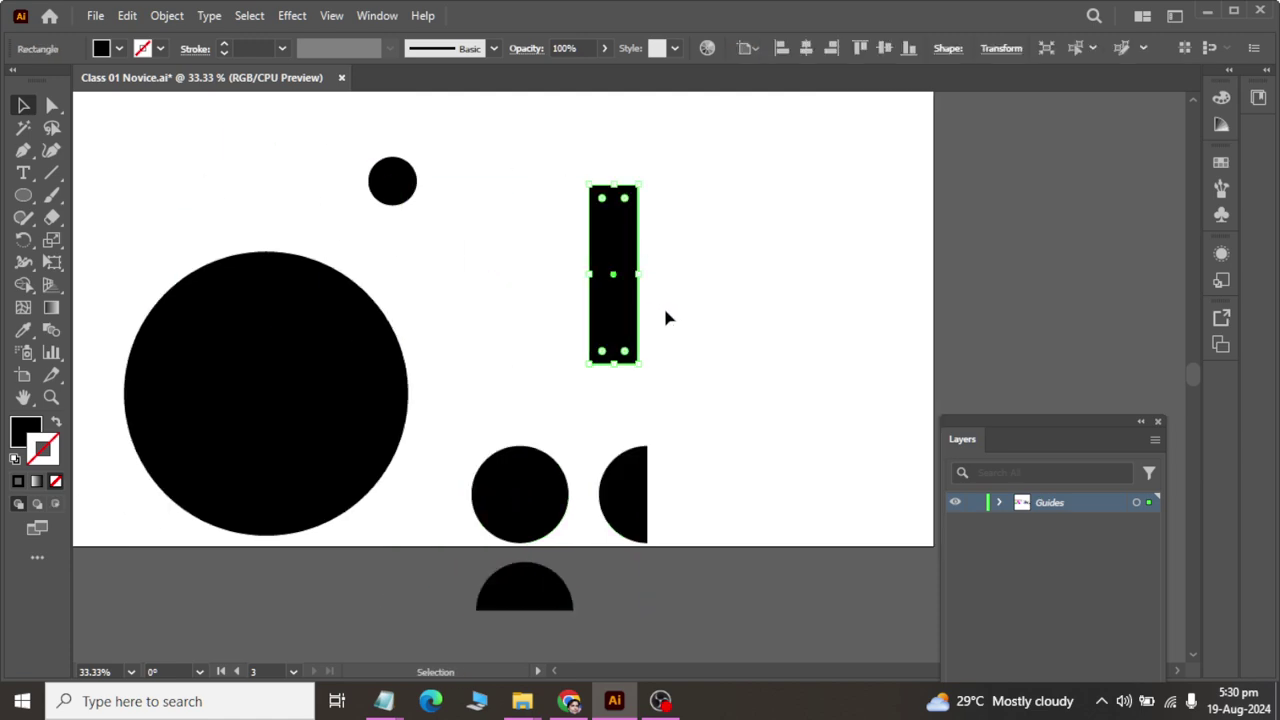
{"action": "left_click", "coordinate": [23, 239]}
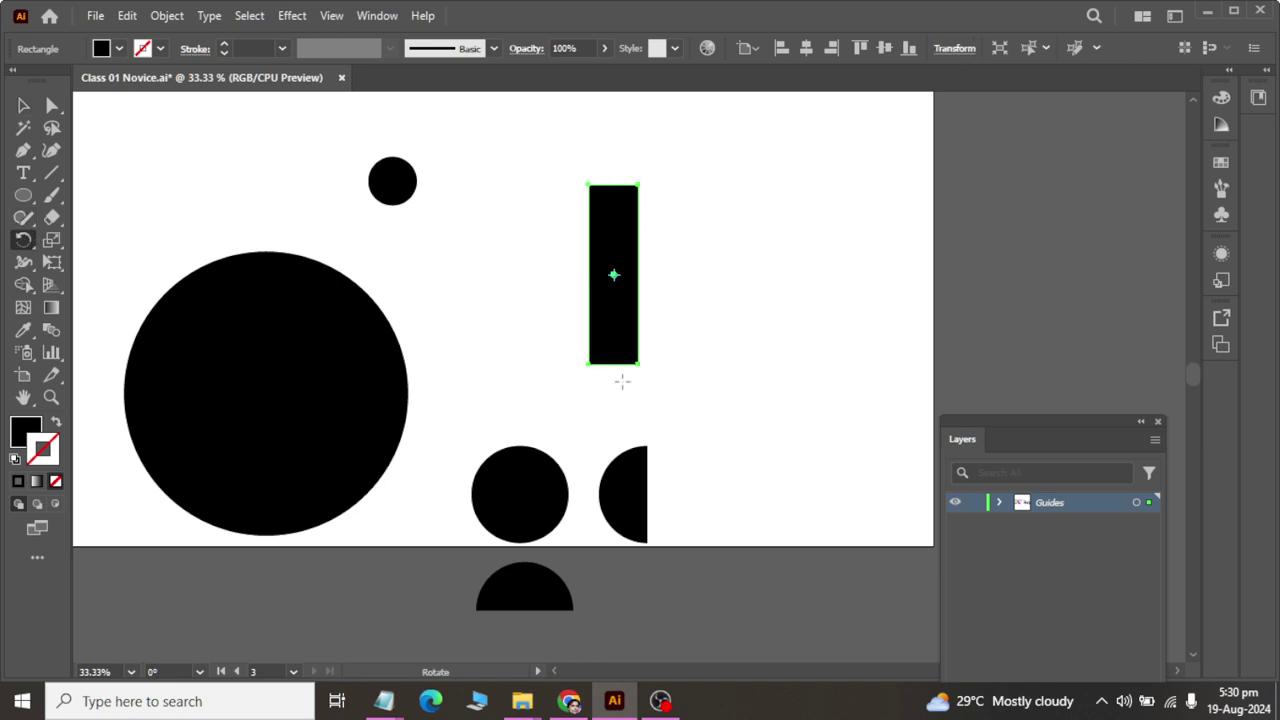
{"action": "left_click_drag", "start_coordinate": [636, 363], "coordinate": [718, 338]}
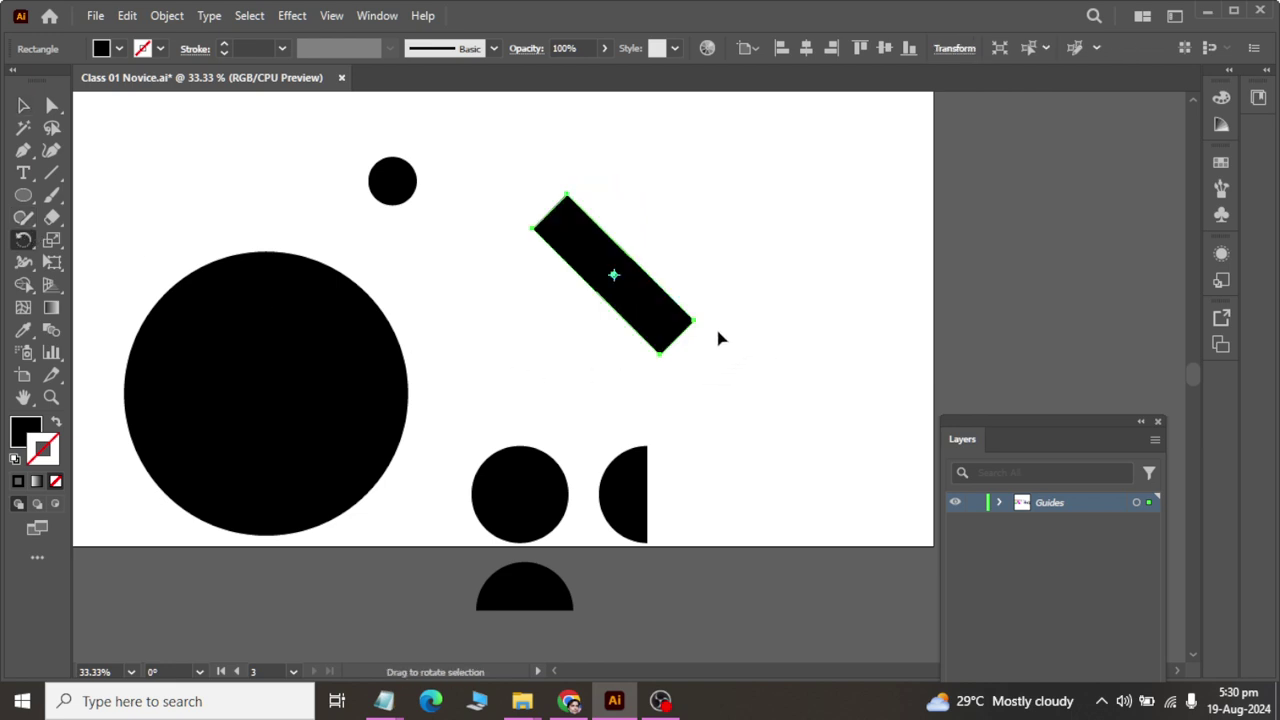
{"action": "key", "text": "ctrl+z"}
{"action": "left_click", "coordinate": [23, 105]}
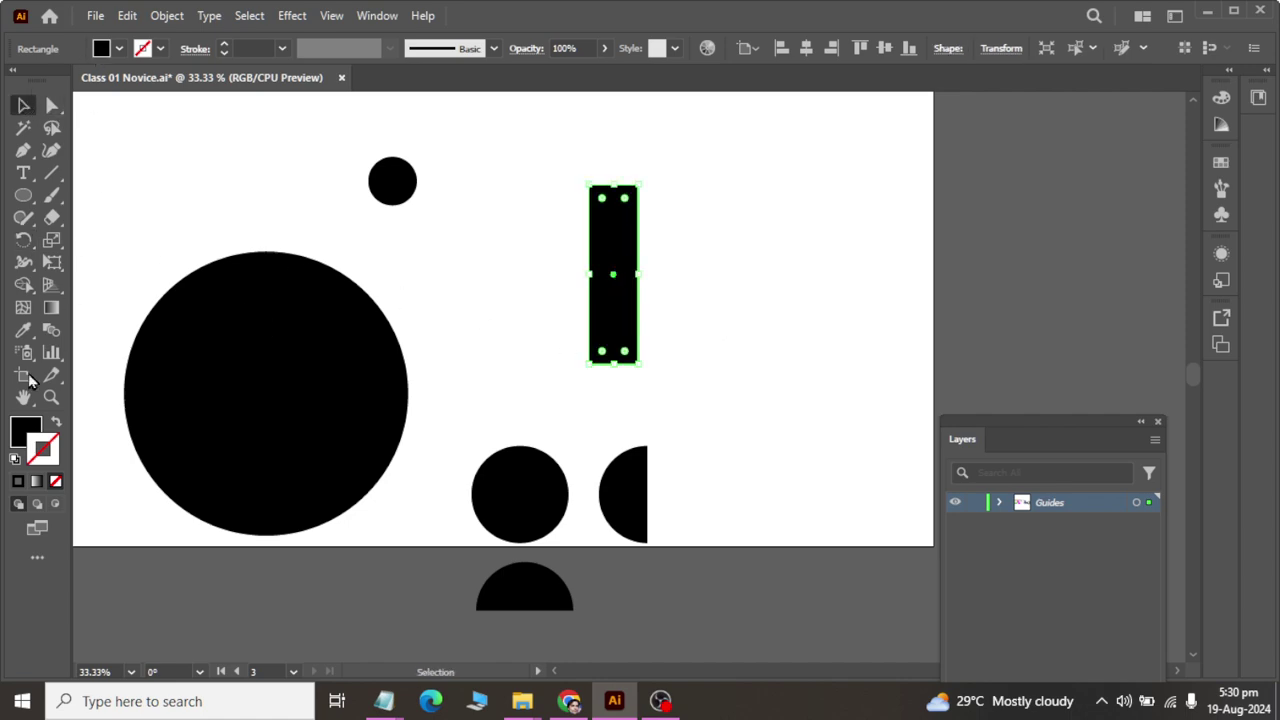
- Fill the rectangle red with BC3939 and move it onto the big black circle
{"action": "double_click", "coordinate": [25, 430]}
{"action": "type", "text": "BC3939"}
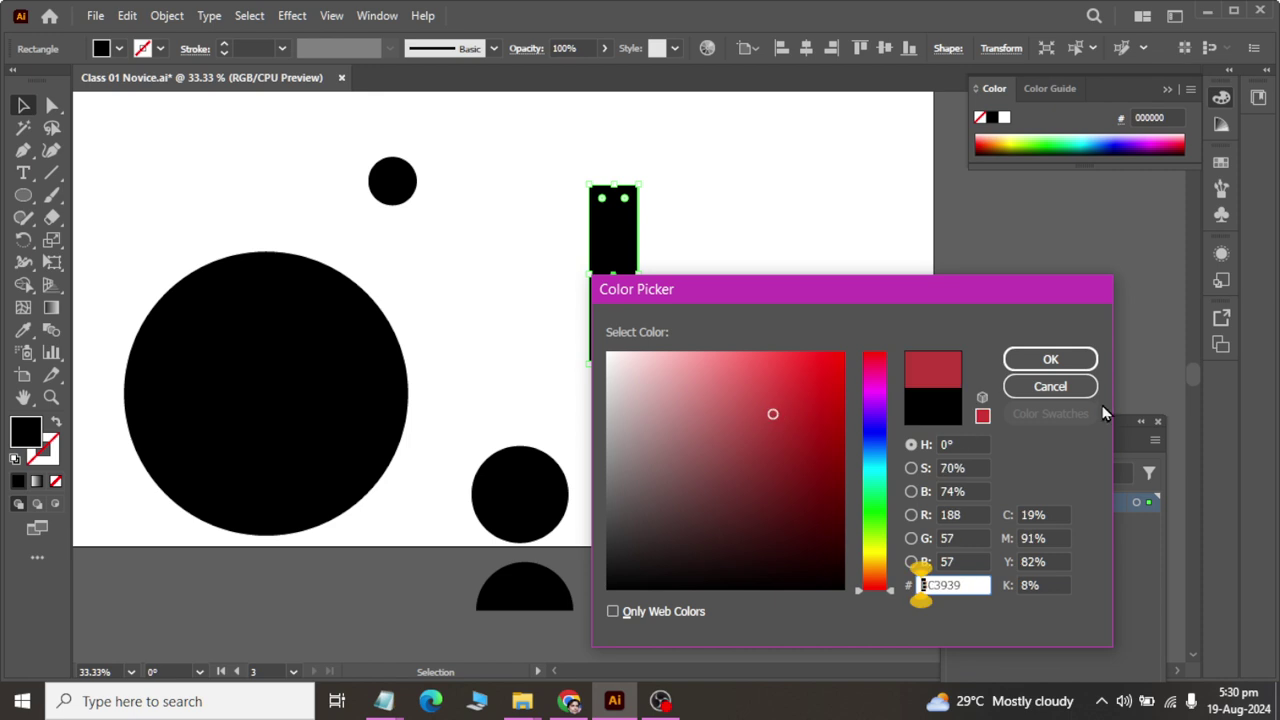
{"action": "left_click", "coordinate": [1050, 359]}
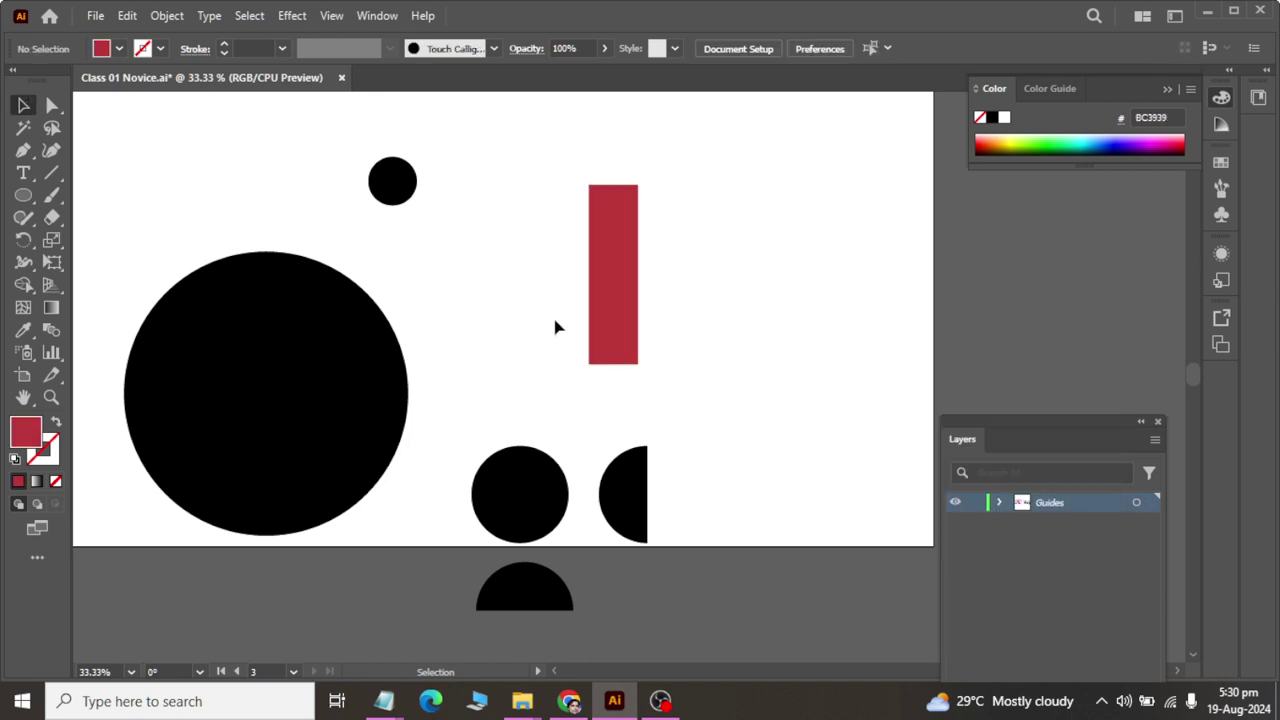
{"action": "left_click_drag", "start_coordinate": [629, 303], "coordinate": [270, 422]}
{"action": "left_click", "coordinate": [24, 240]}
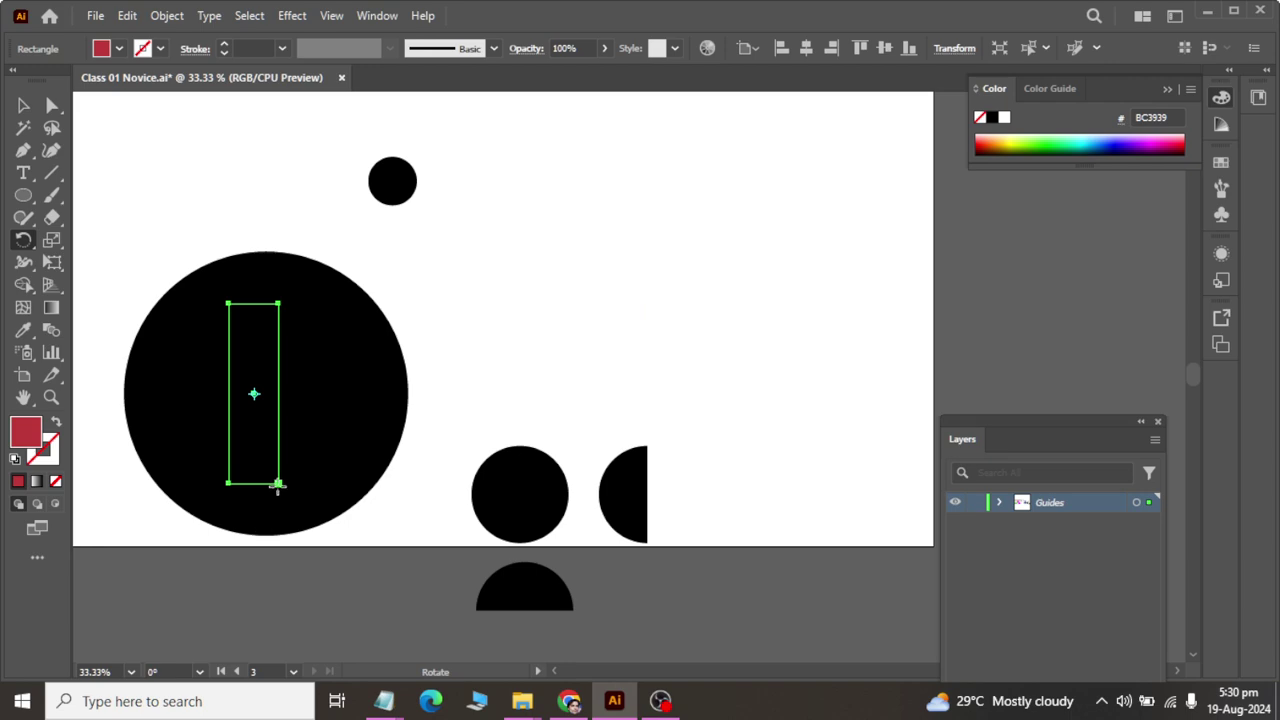
- Tilt the red rectangle around its centre with the Rotate tool
{"action": "mouse_move", "coordinate": [278, 485]}
{"action": "left_mouse_down"}
{"action": "mouse_move", "coordinate": [268, 497]}
{"action": "mouse_move", "coordinate": [280, 503]}
{"action": "left_mouse_up"}
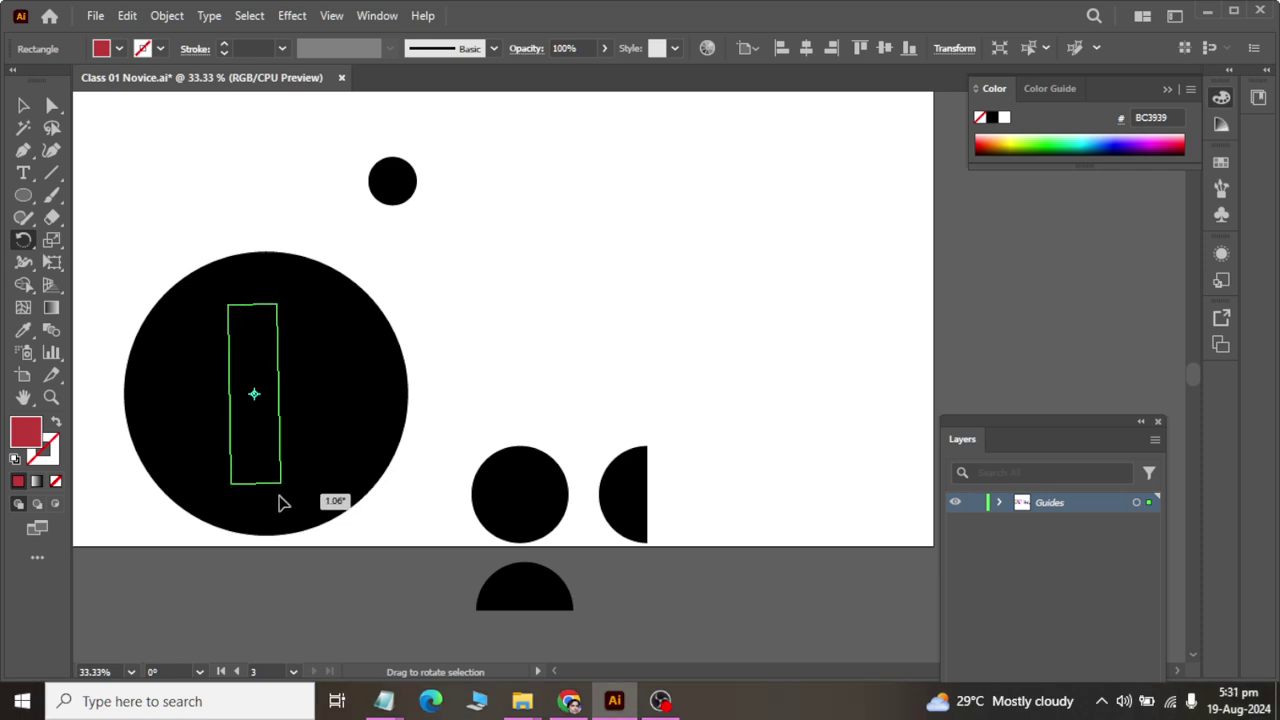
{"action": "mouse_move", "coordinate": [280, 503]}
{"action": "left_mouse_down"}
{"action": "mouse_move", "coordinate": [211, 501]}
{"action": "mouse_move", "coordinate": [151, 432]}
{"action": "mouse_move", "coordinate": [151, 391]}
{"action": "mouse_move", "coordinate": [206, 320]}
{"action": "mouse_move", "coordinate": [286, 342]}
{"action": "mouse_move", "coordinate": [322, 385]}
{"action": "mouse_move", "coordinate": [314, 451]}
{"action": "mouse_move", "coordinate": [272, 490]}
{"action": "left_mouse_up"}
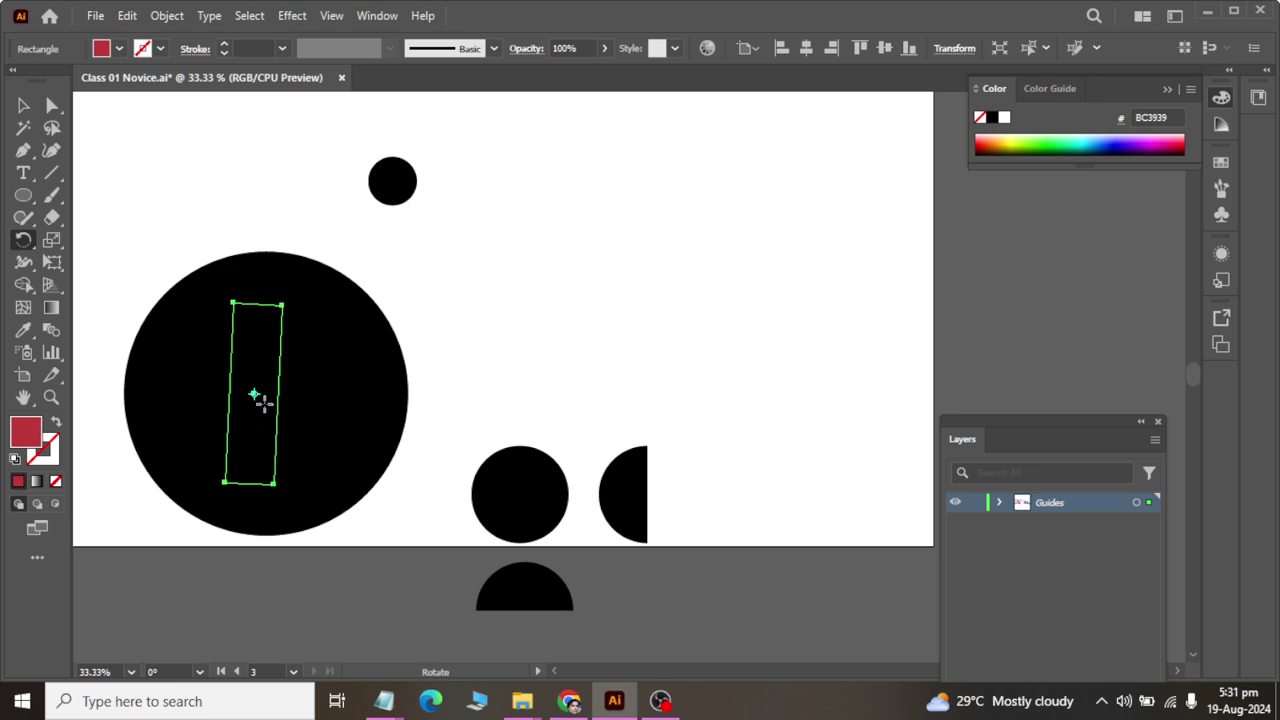
{"action": "key", "text": "ctrl"}
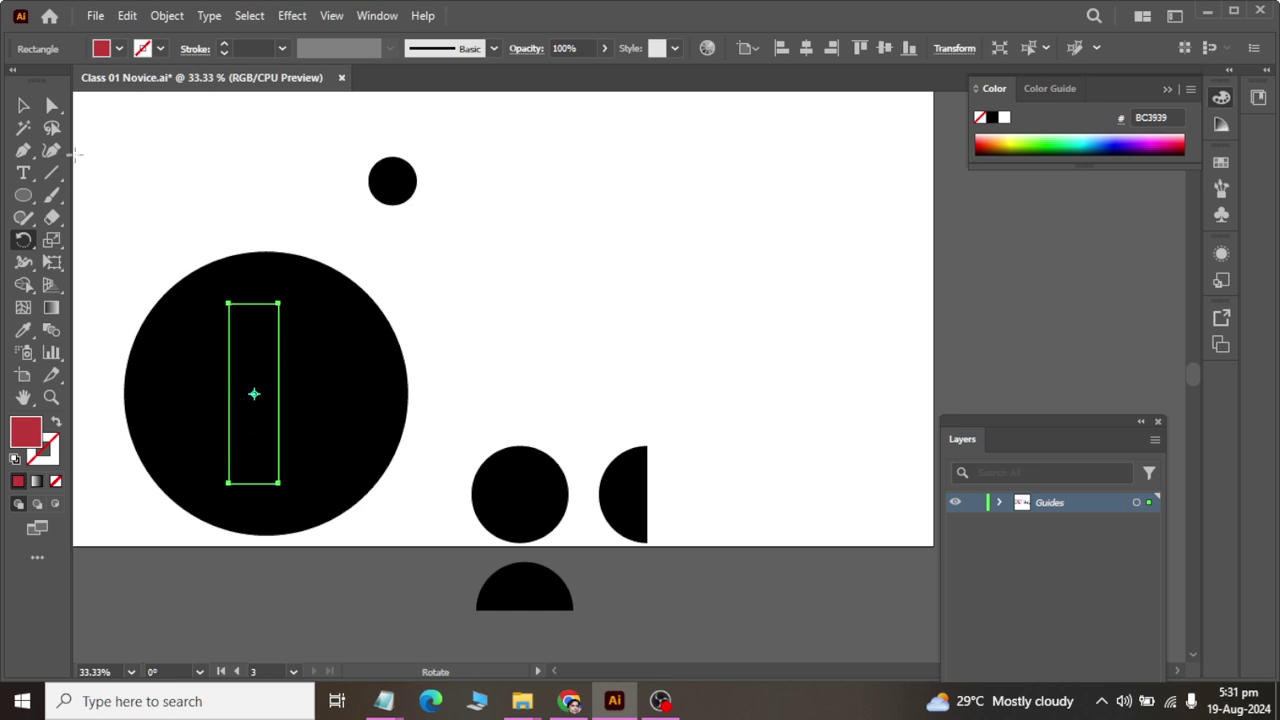
{"action": "key", "text": "v"}
- Move the big black circle right and the red bar up to its left
{"action": "left_click_drag", "start_coordinate": [248, 370], "coordinate": [605, 262]}
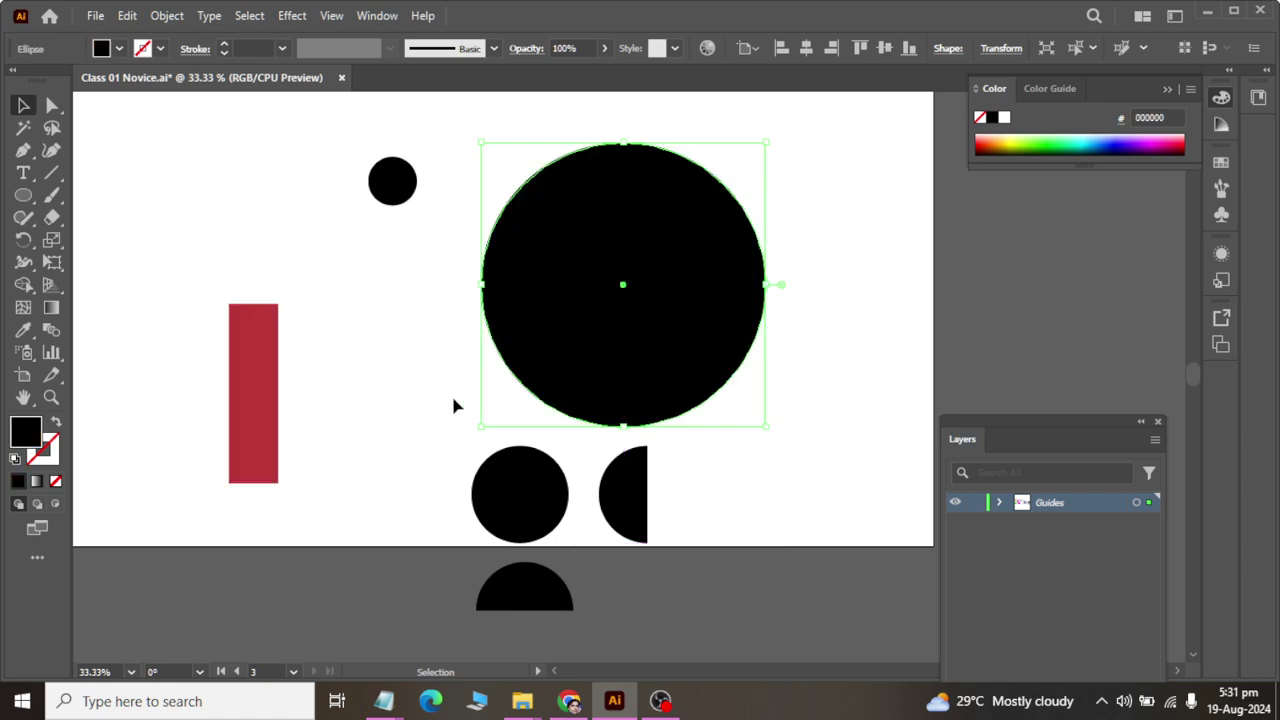
{"action": "left_click_drag", "start_coordinate": [237, 409], "coordinate": [213, 306]}
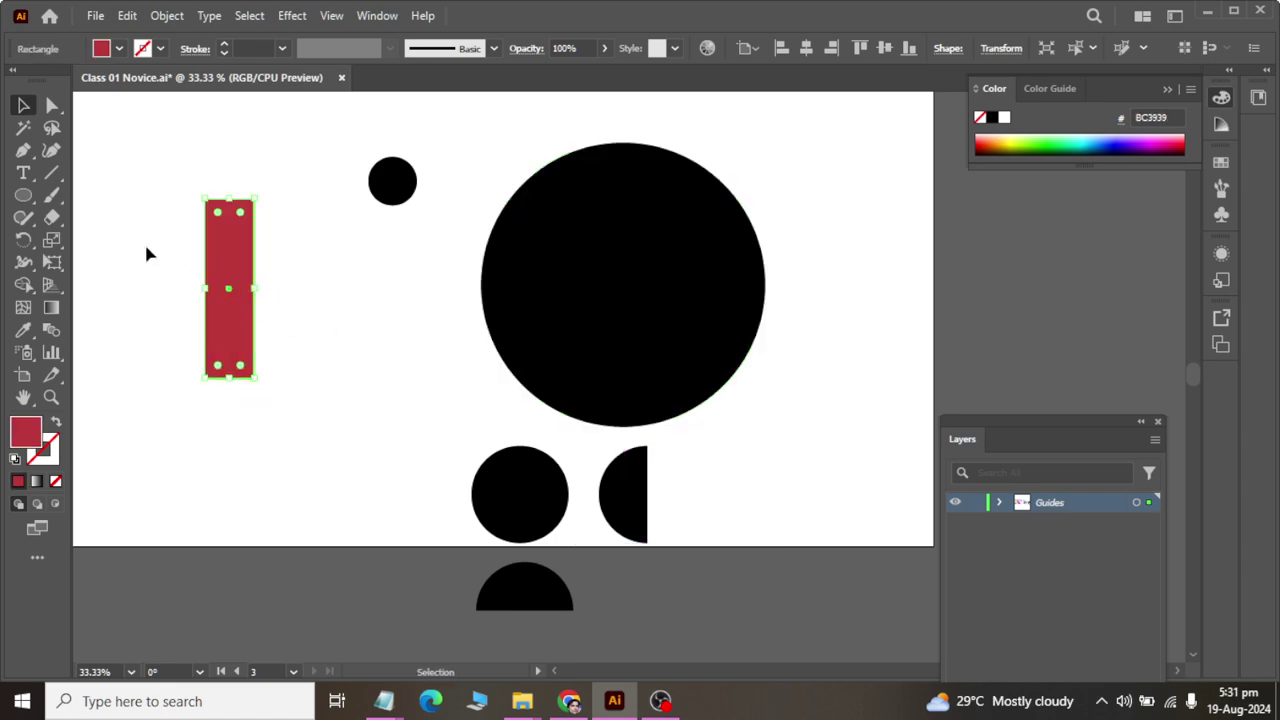
{"action": "left_click", "coordinate": [23, 239]}
{"action": "scroll", "coordinate": [215, 265], "scroll_direction": "up", "scroll_amount": 3}
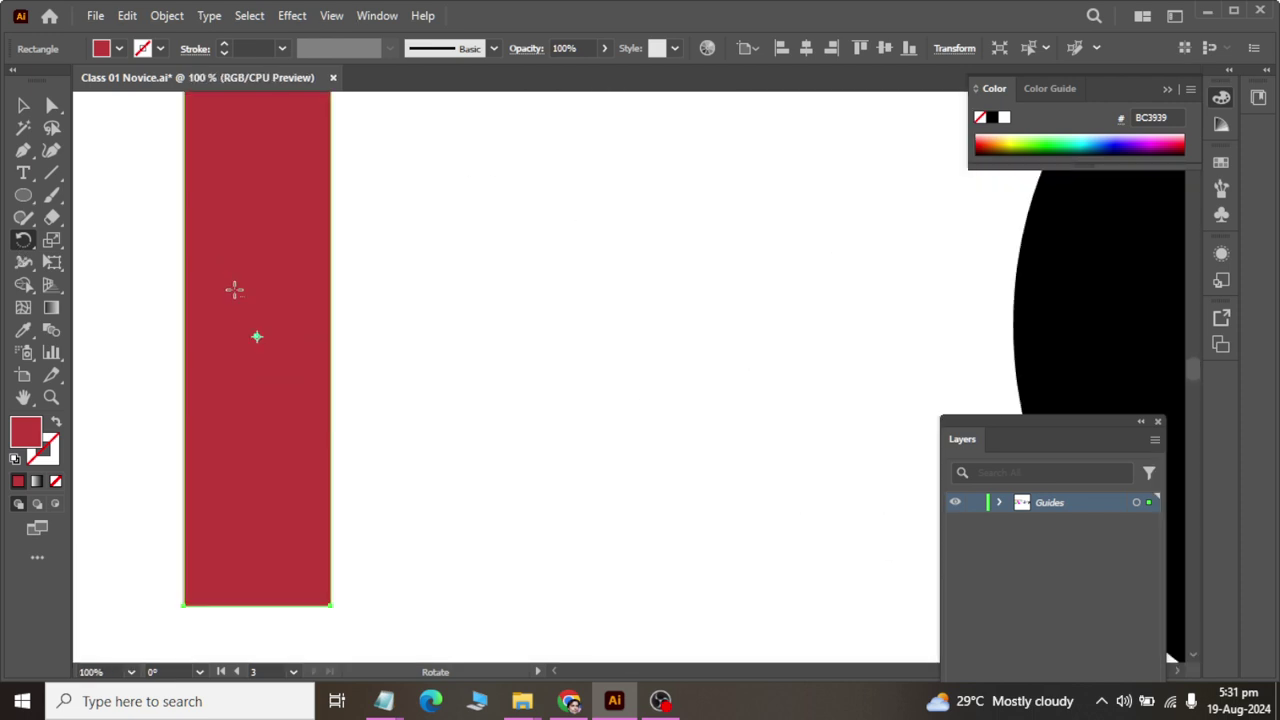
{"action": "scroll", "coordinate": [234, 289], "scroll_direction": "down", "scroll_amount": 2}
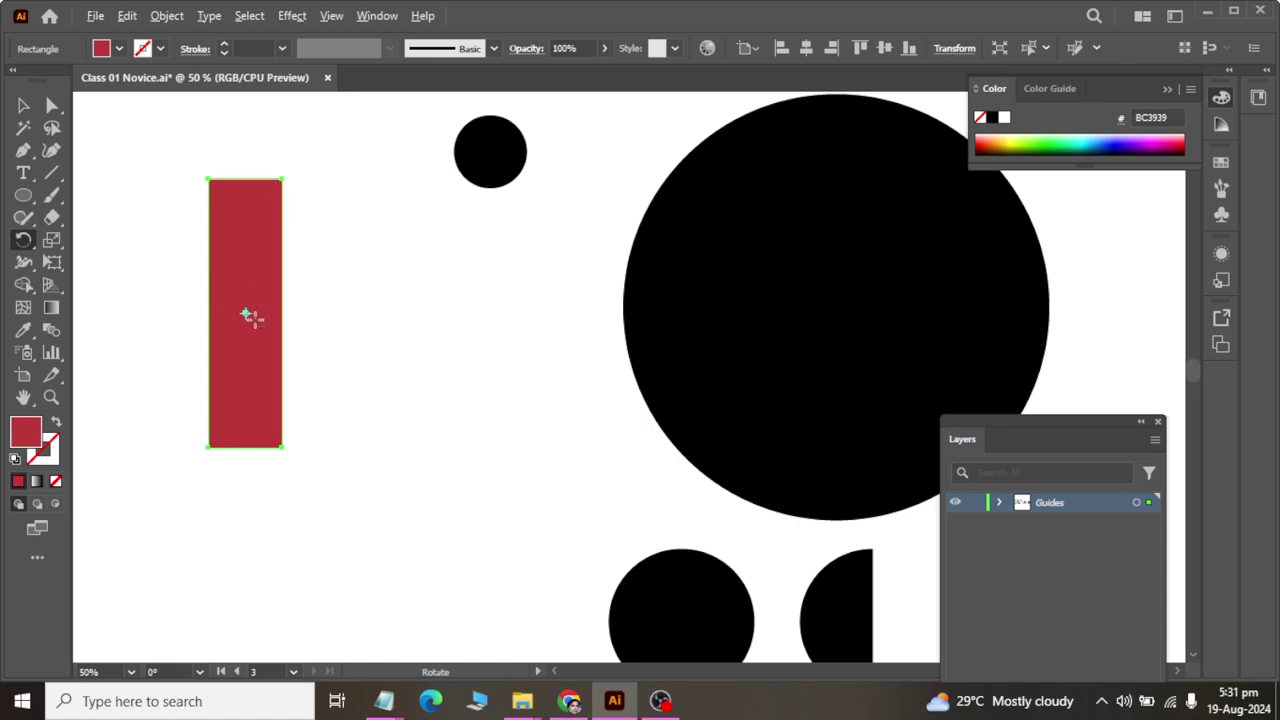
{"action": "left_click", "coordinate": [244, 312], "text": "alt"}
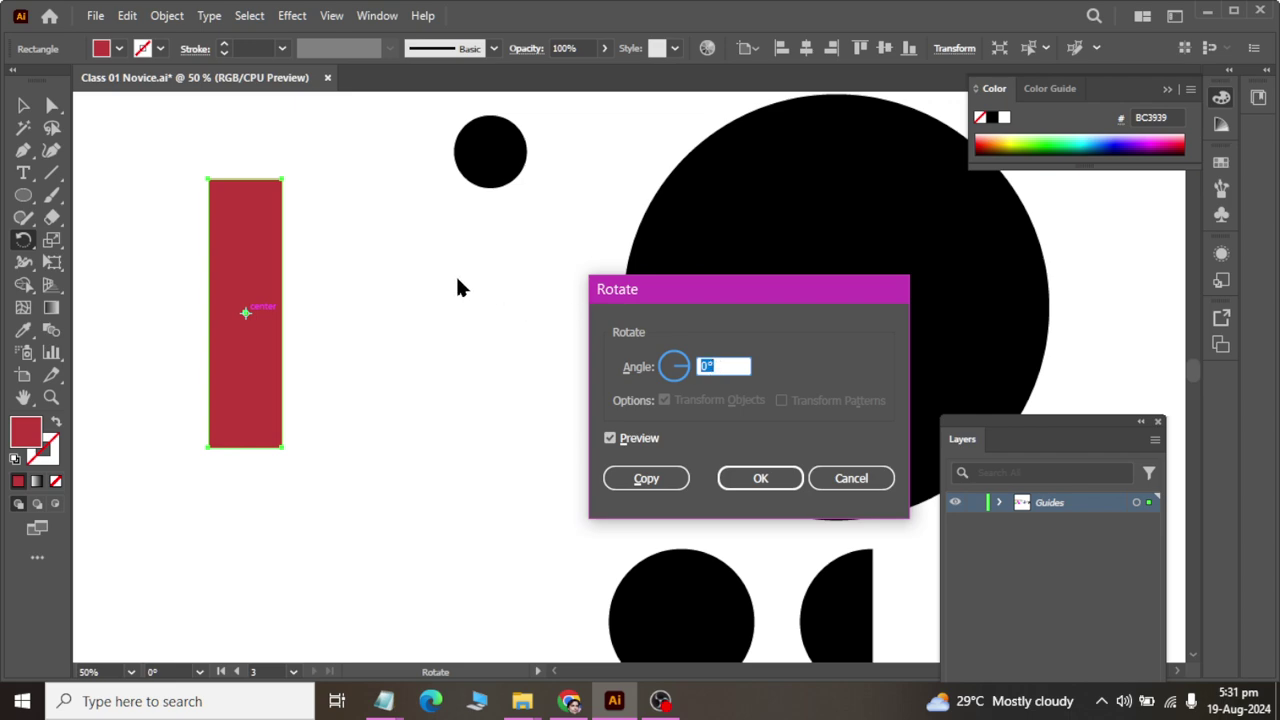
{"action": "type", "text": "30"}
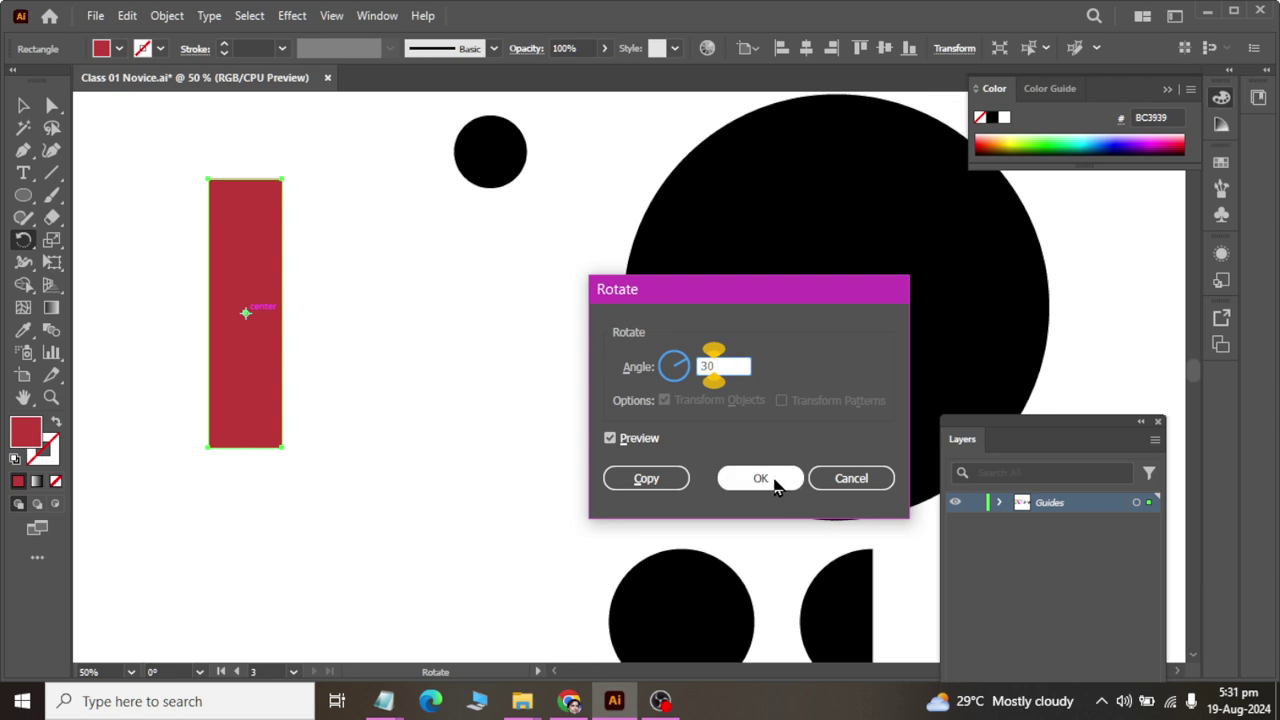
{"action": "left_click", "coordinate": [773, 486]}
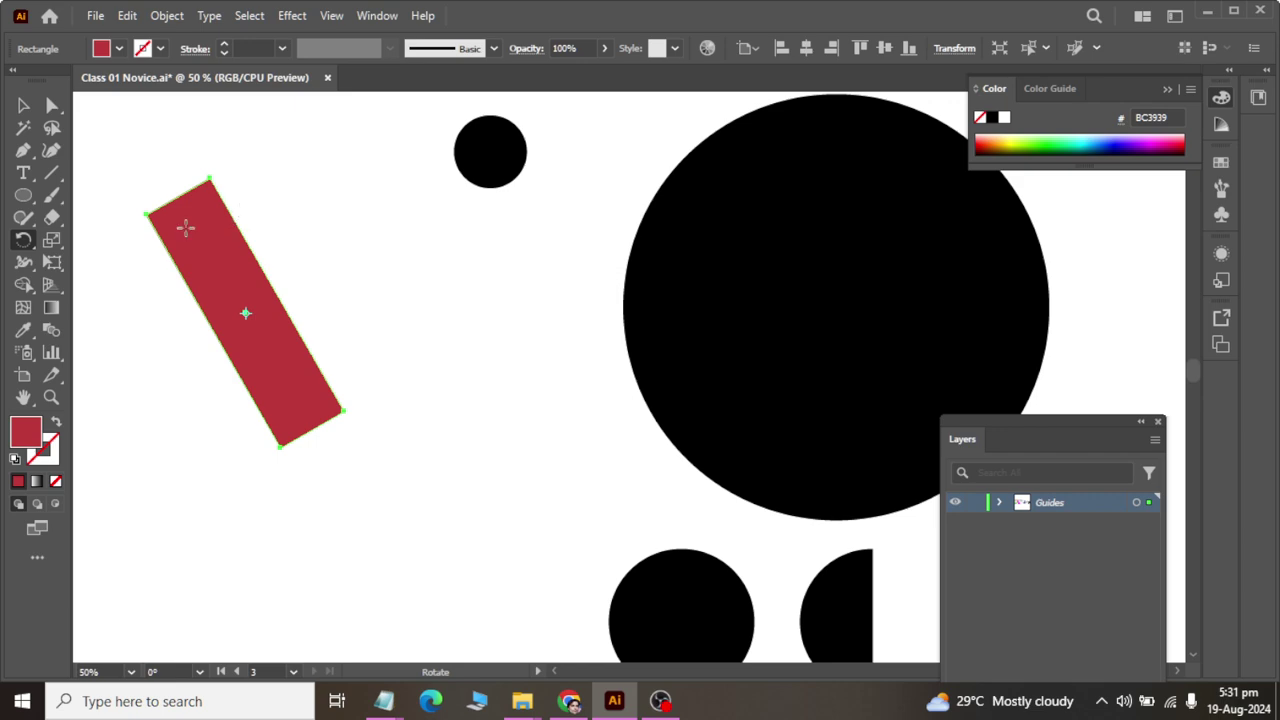
{"action": "left_click_drag", "start_coordinate": [185, 228], "coordinate": [222, 172]}
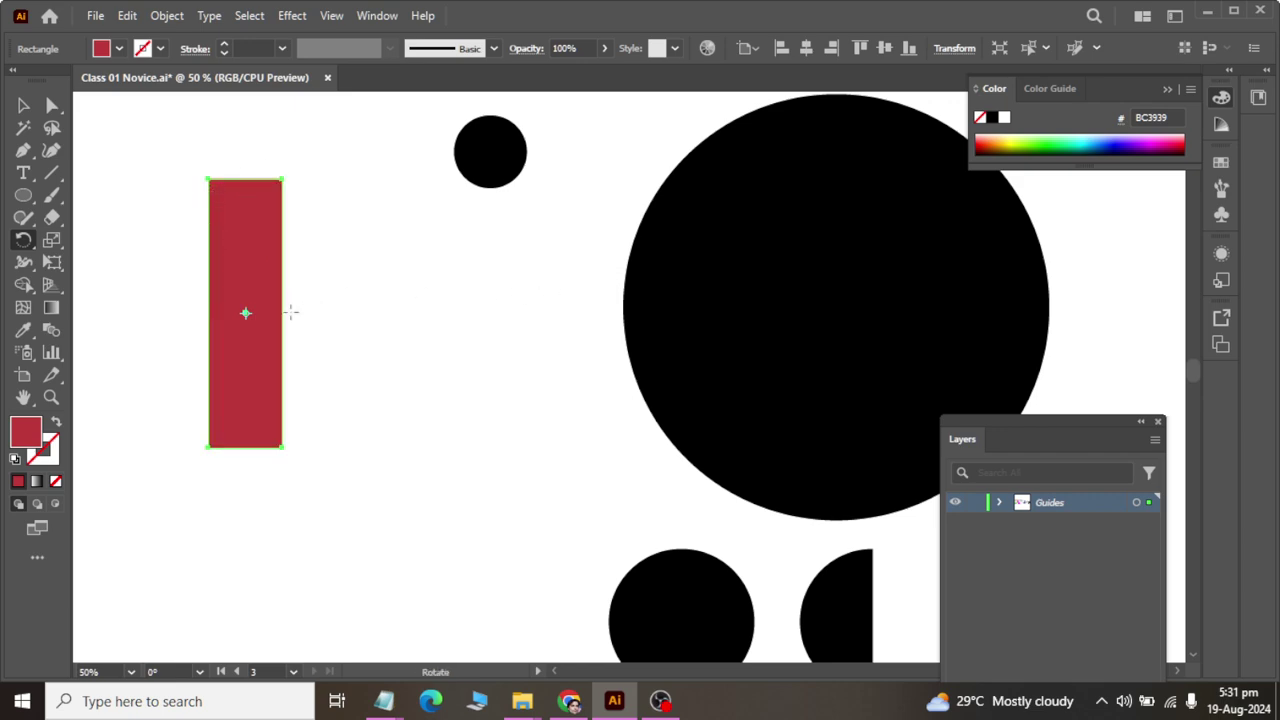
{"action": "left_click", "coordinate": [244, 312], "text": "alt"}
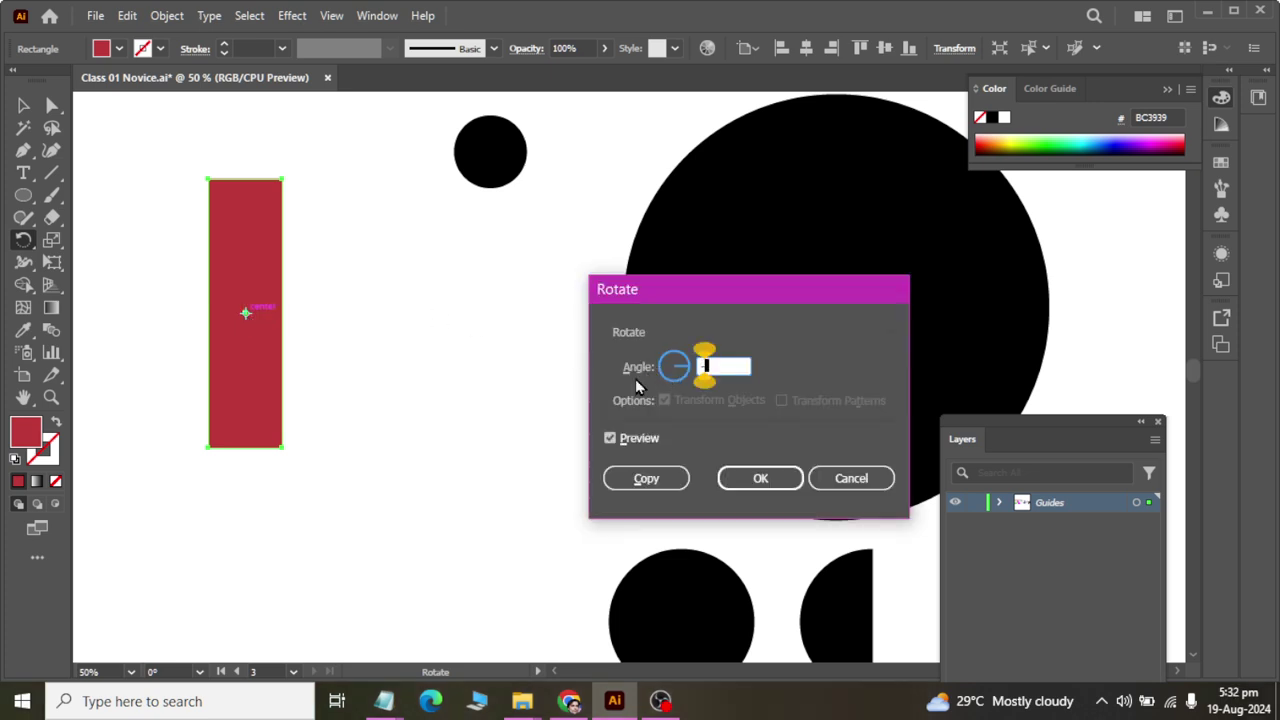
{"action": "type", "text": "-30"}
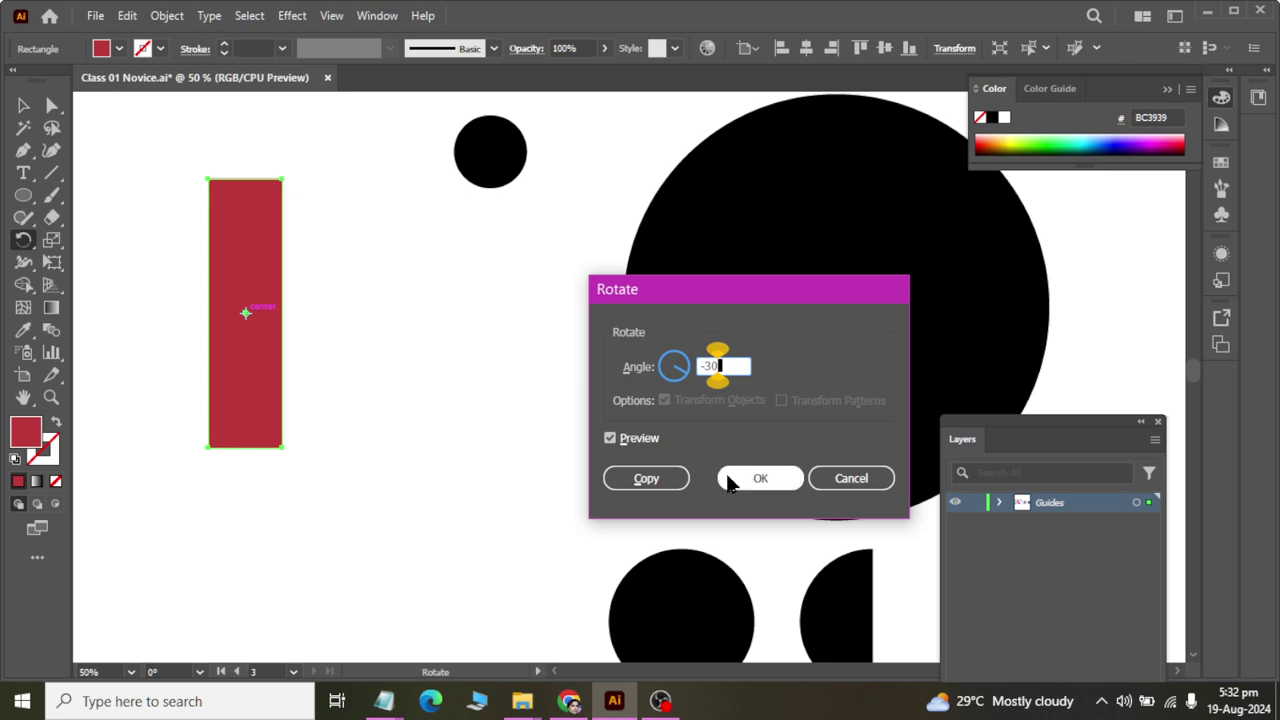
{"action": "left_click", "coordinate": [738, 478]}
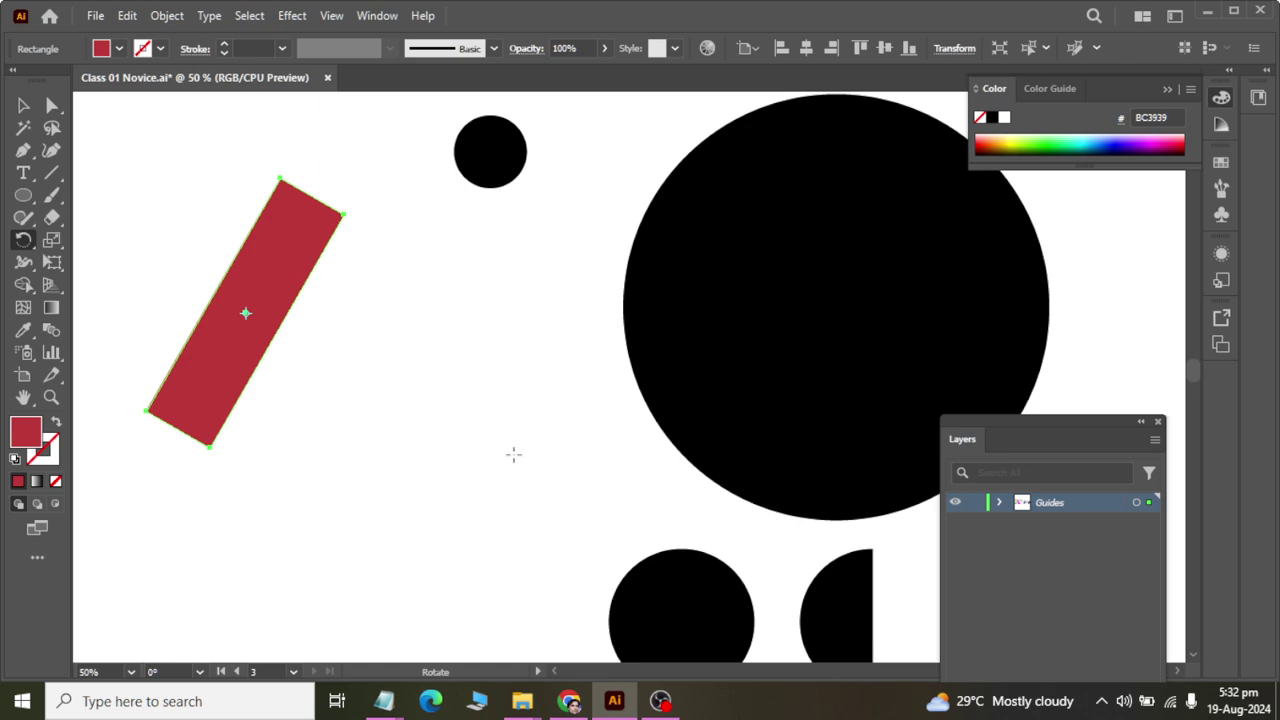
{"action": "key", "text": "v"}
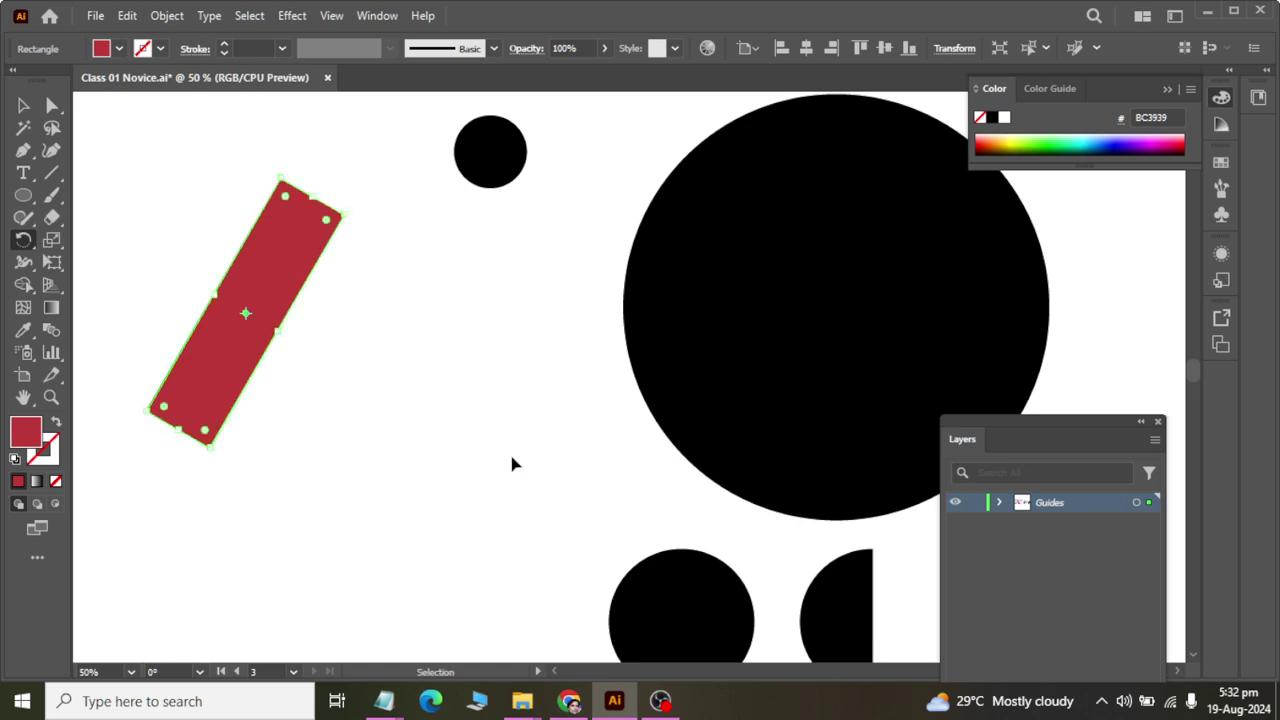
{"action": "key", "text": "ctrl+z"}
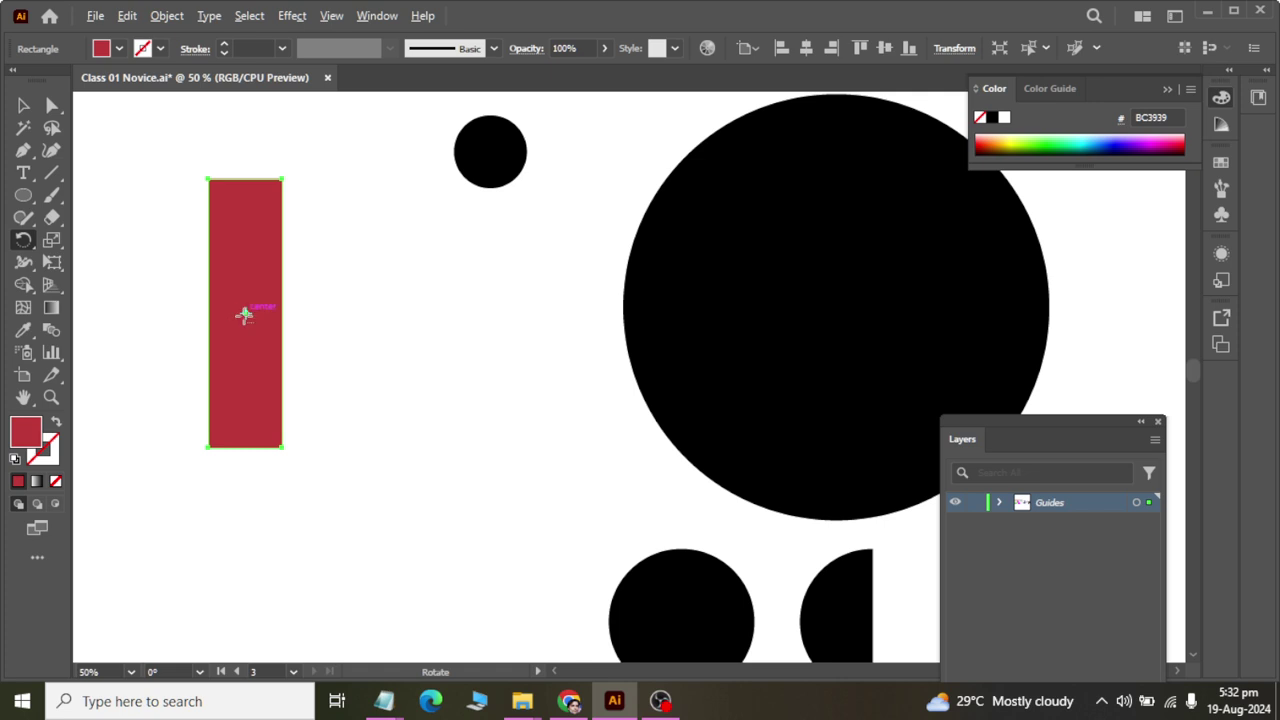
{"action": "left_click", "coordinate": [246, 311], "text": "alt"}
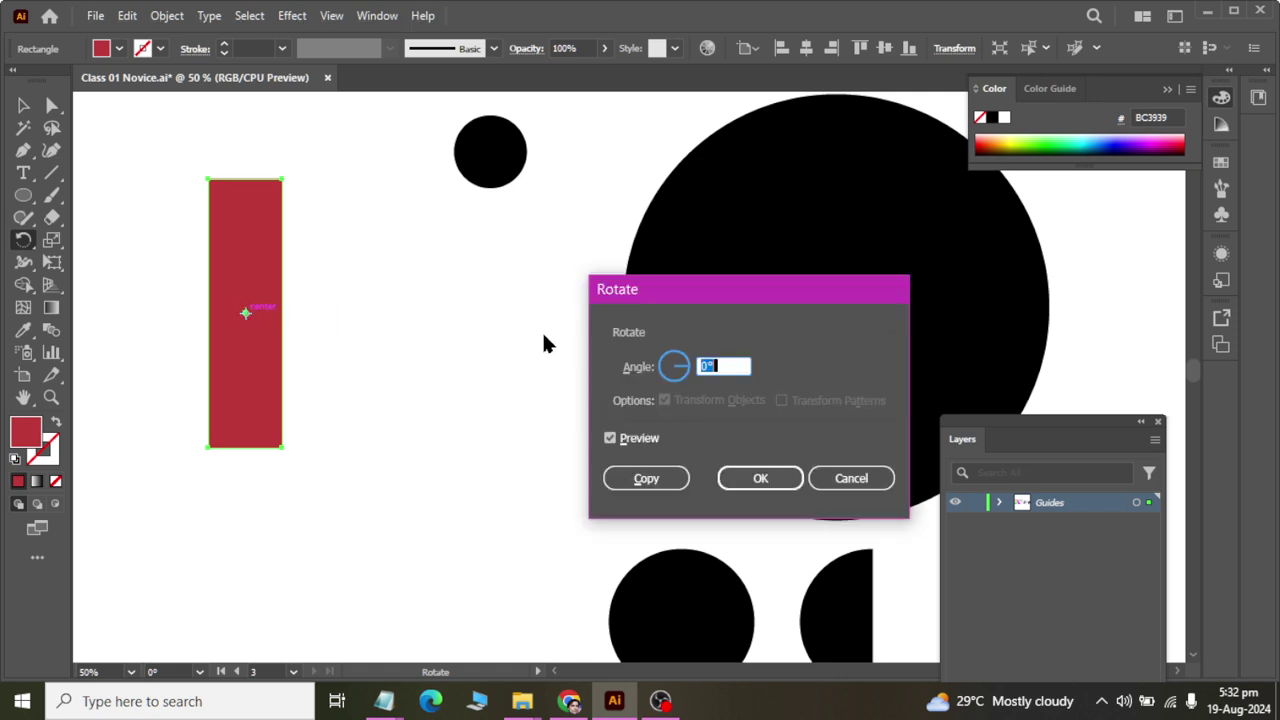
{"action": "type", "text": "-30"}
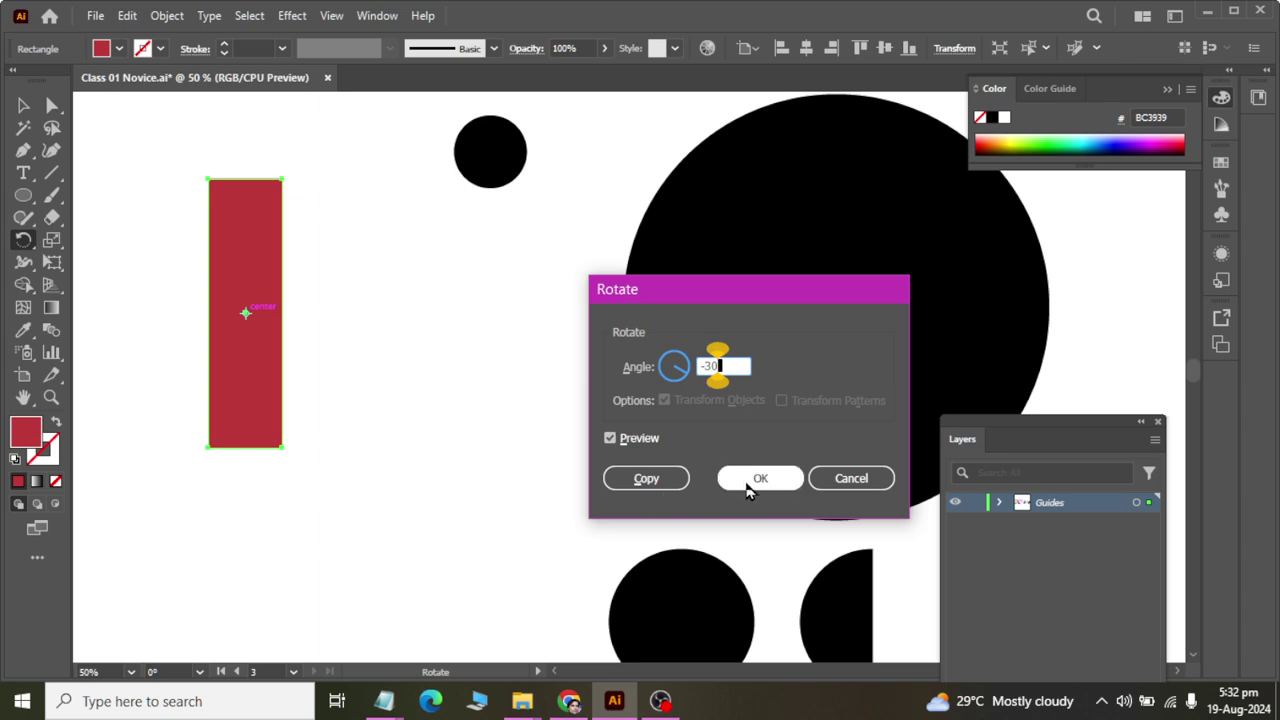
{"action": "left_click", "coordinate": [619, 488]}
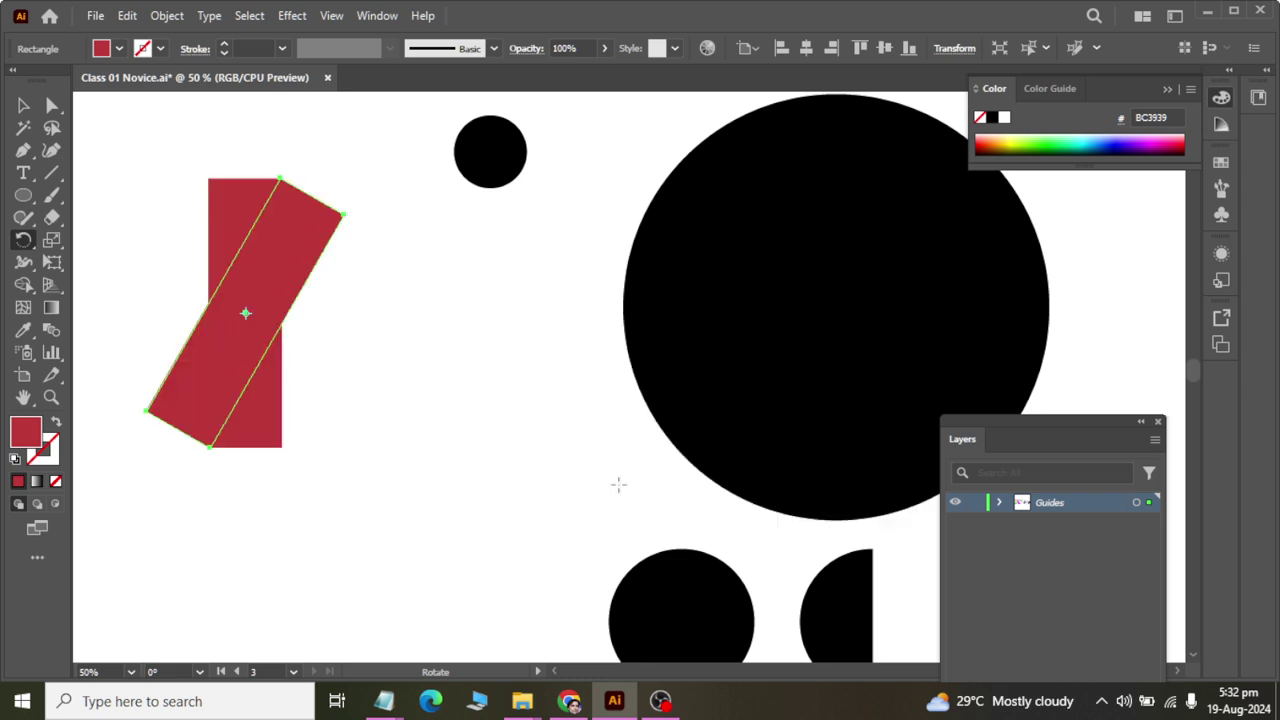
{"action": "left_click", "coordinate": [23, 105]}
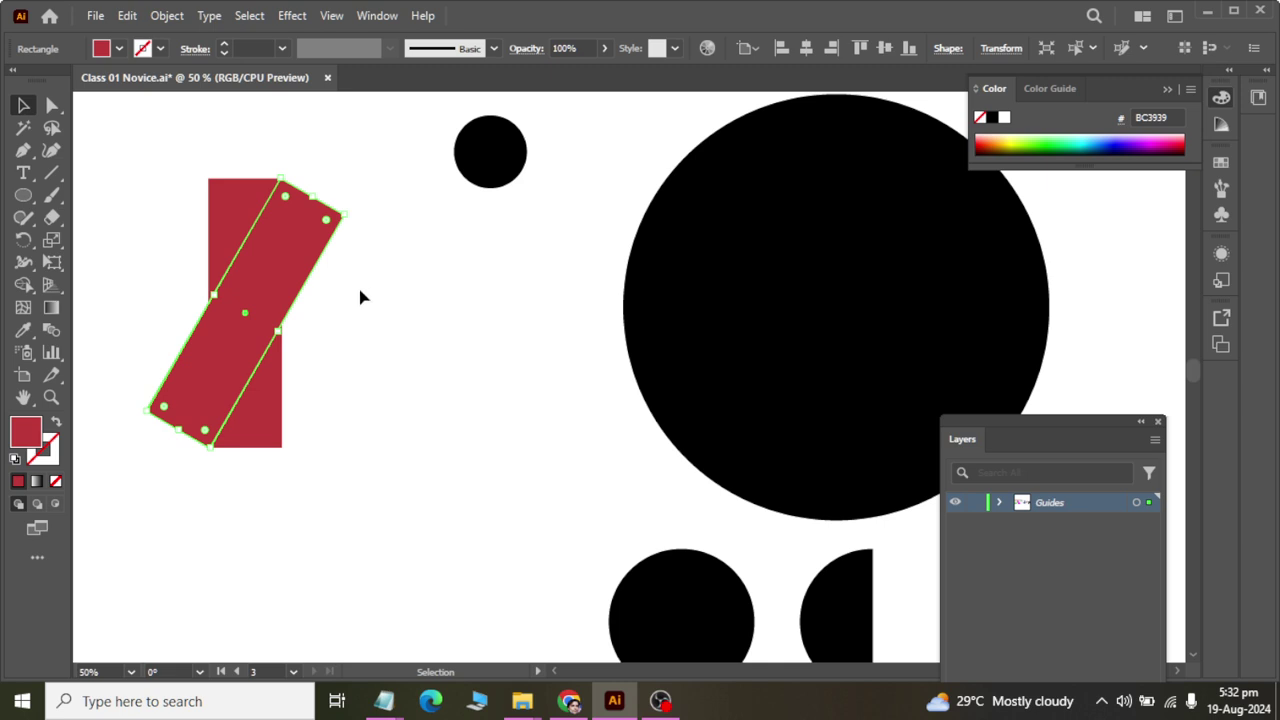
{"action": "key", "text": "ctrl+z"}
{"action": "key", "text": "ctrl+z"}
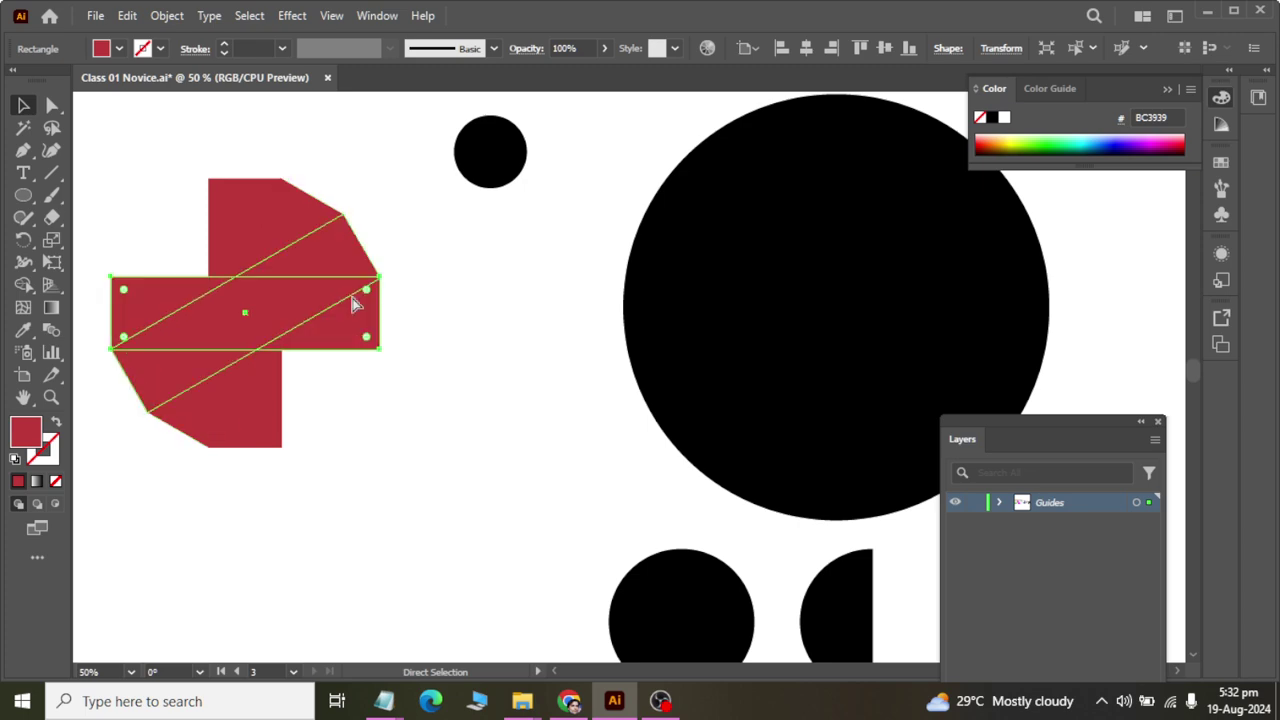
{"action": "key", "text": "ctrl+shift+z"}
{"action": "key", "text": "ctrl+shift+z"}
{"action": "key", "text": "ctrl+shift+z"}
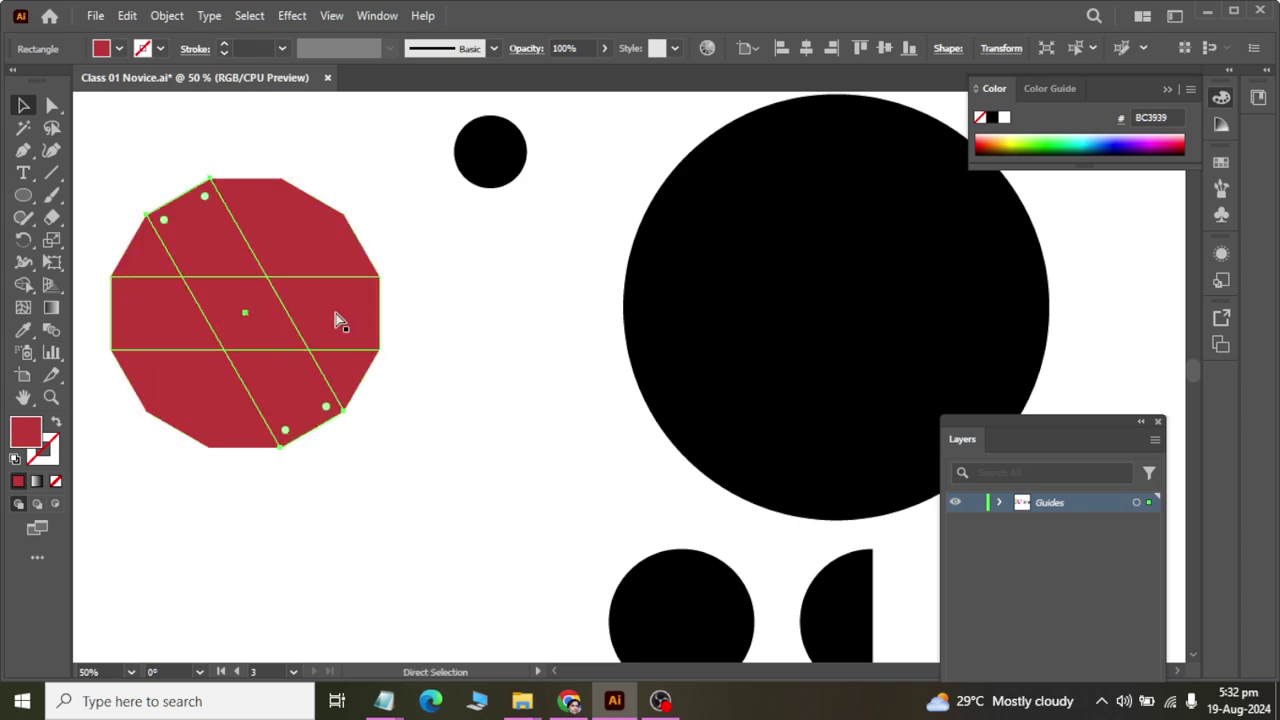
{"action": "key", "text": "ctrl+z"}
{"action": "key", "text": "ctrl+z"}
{"action": "key", "text": "ctrl+z"}
{"action": "key", "text": "ctrl+z"}
{"action": "key", "text": "ctrl+z"}
{"action": "key", "text": "ctrl+z"}
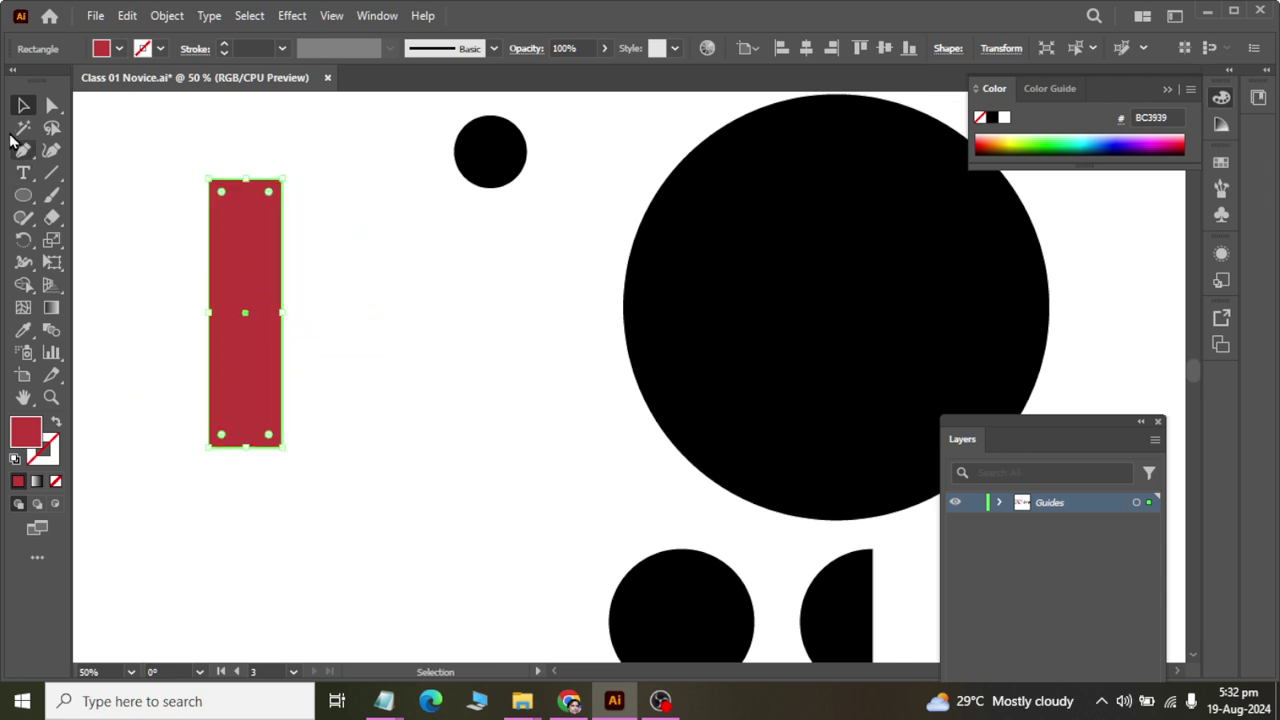
- Make two copies of the red bar rotated -60° about its centre, forming a six-armed asterisk
{"action": "left_click", "coordinate": [318, 284]}
{"action": "left_click", "coordinate": [245, 290]}
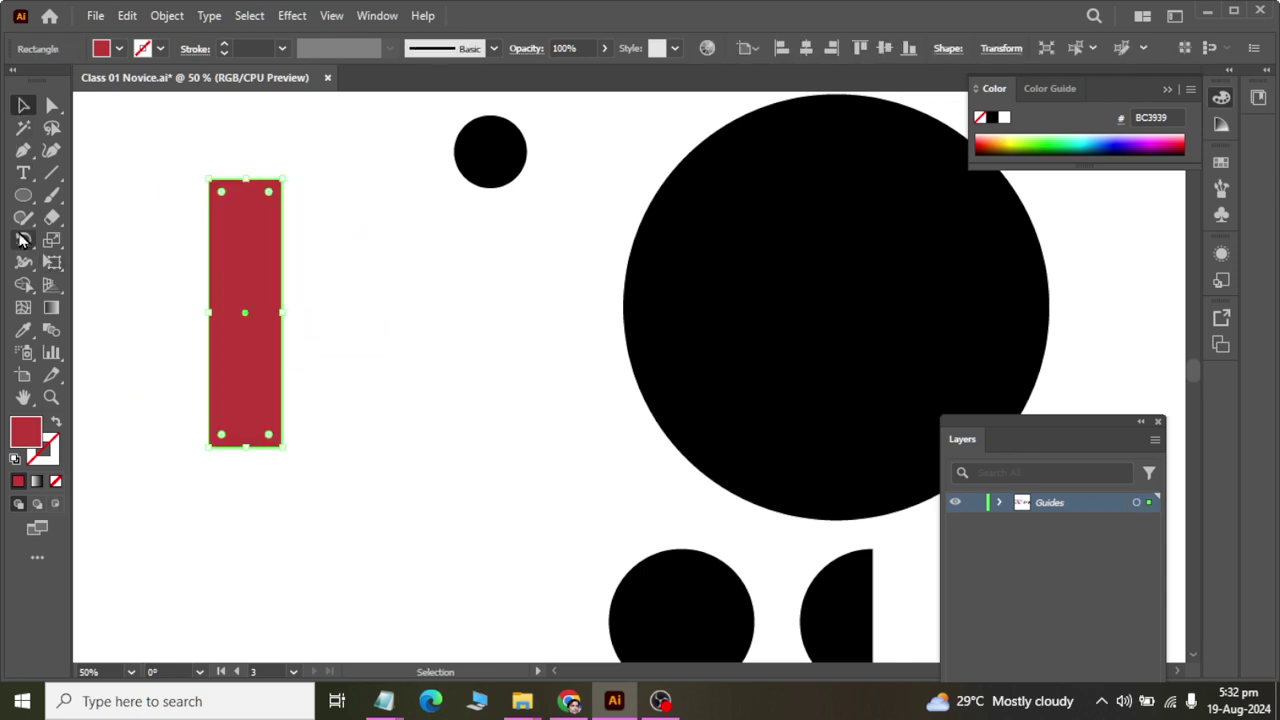
{"action": "left_click", "coordinate": [24, 240]}
{"action": "left_click", "coordinate": [245, 313], "text": "alt"}
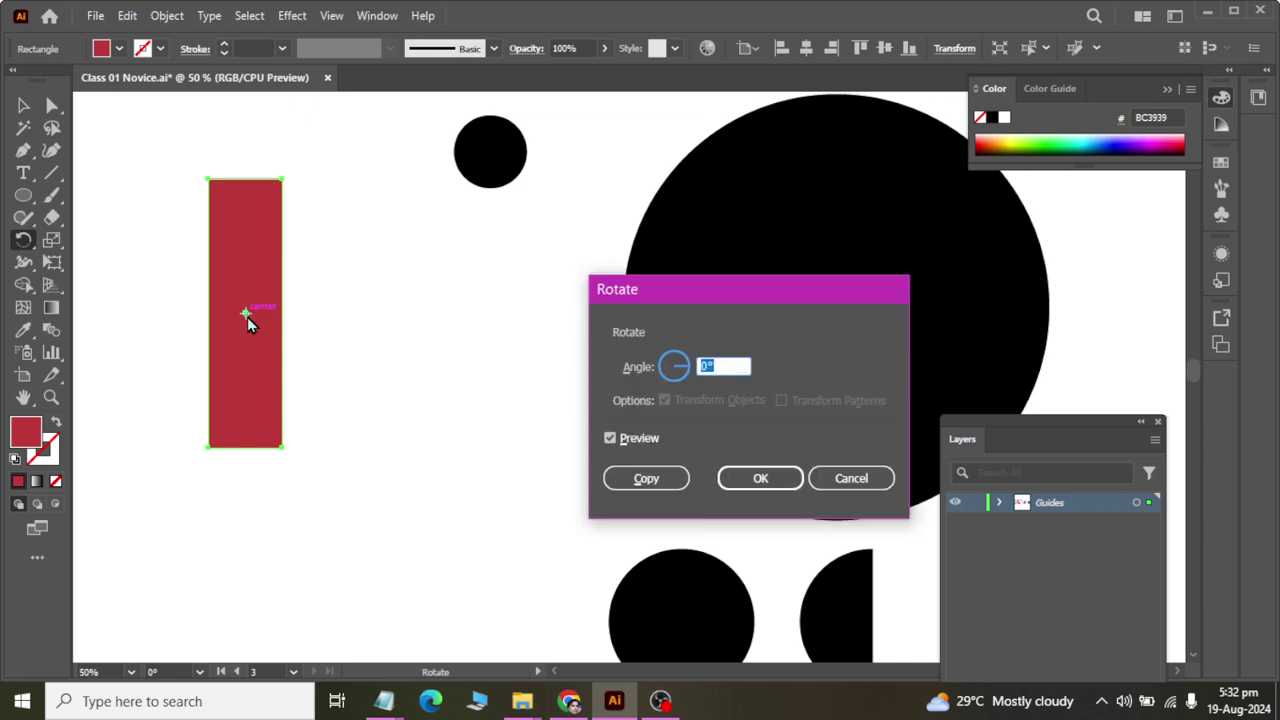
{"action": "type", "text": "60"}
{"action": "key", "text": "BackSpace"}
{"action": "key", "text": "BackSpace"}
{"action": "type", "text": "-60"}
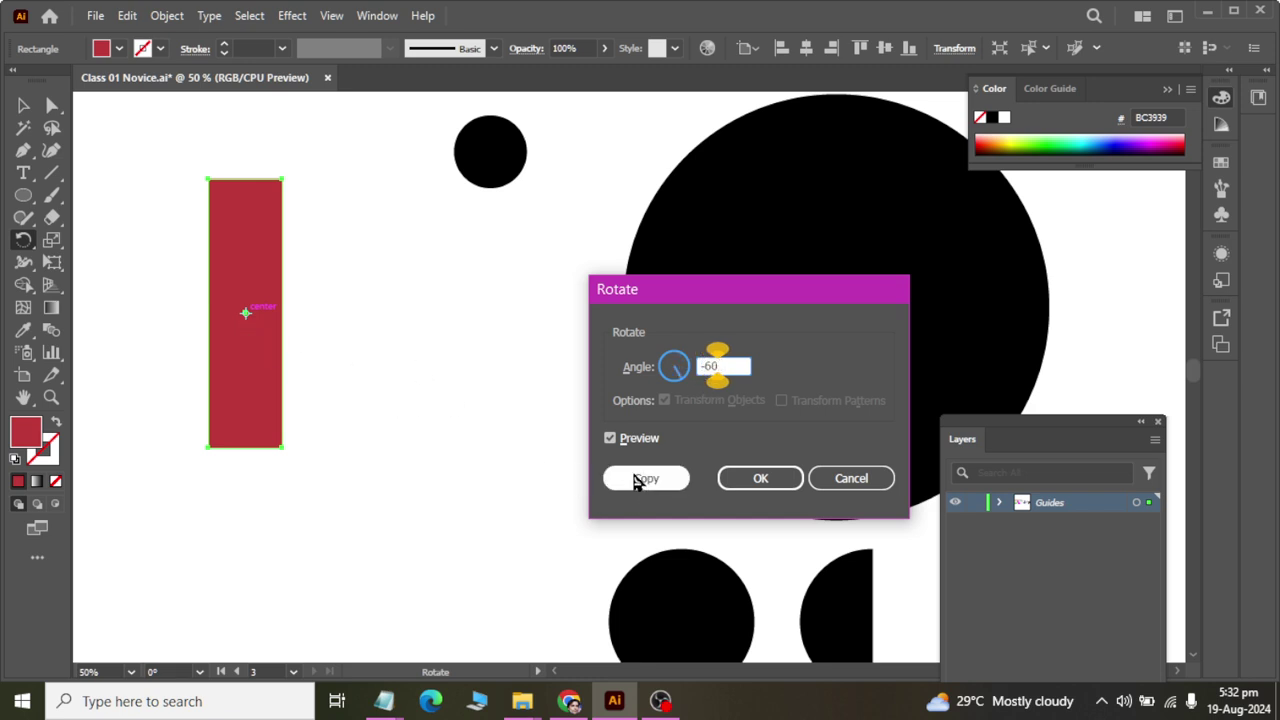
{"action": "left_click", "coordinate": [634, 479]}
{"action": "key", "text": "ctrl+d"}
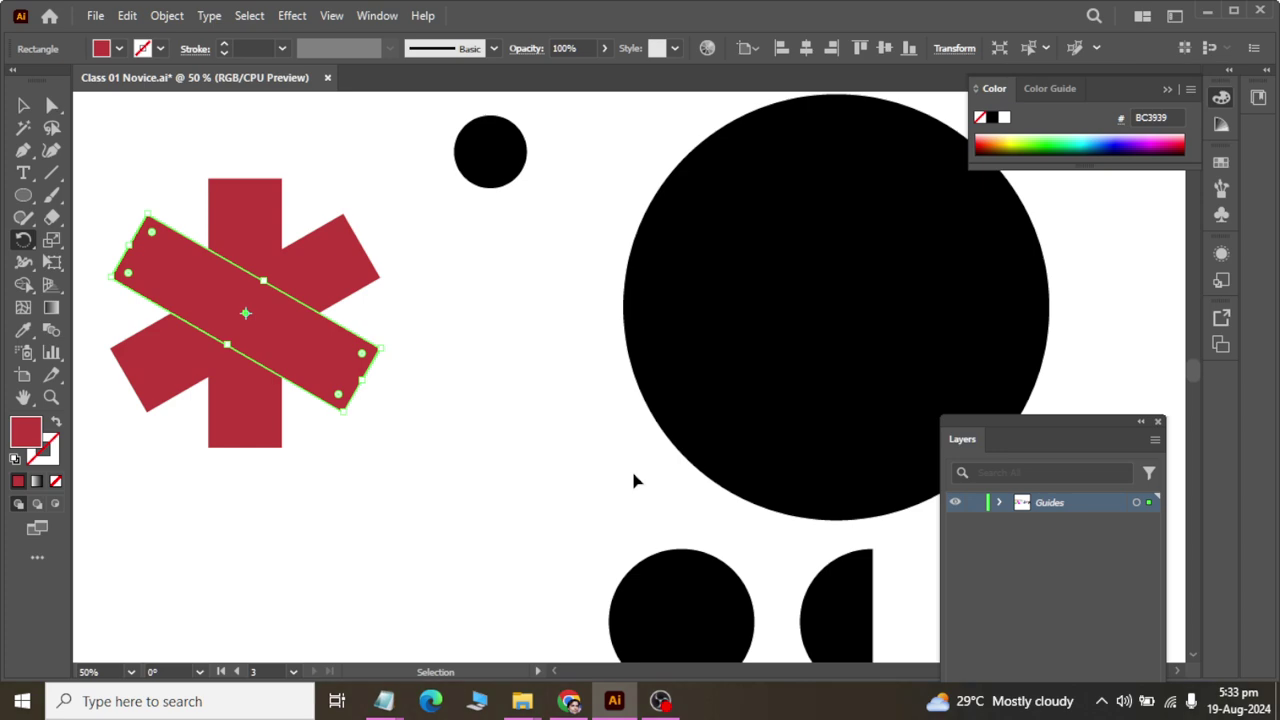
- Marquee-select the whole red asterisk
{"action": "key", "text": "r"}
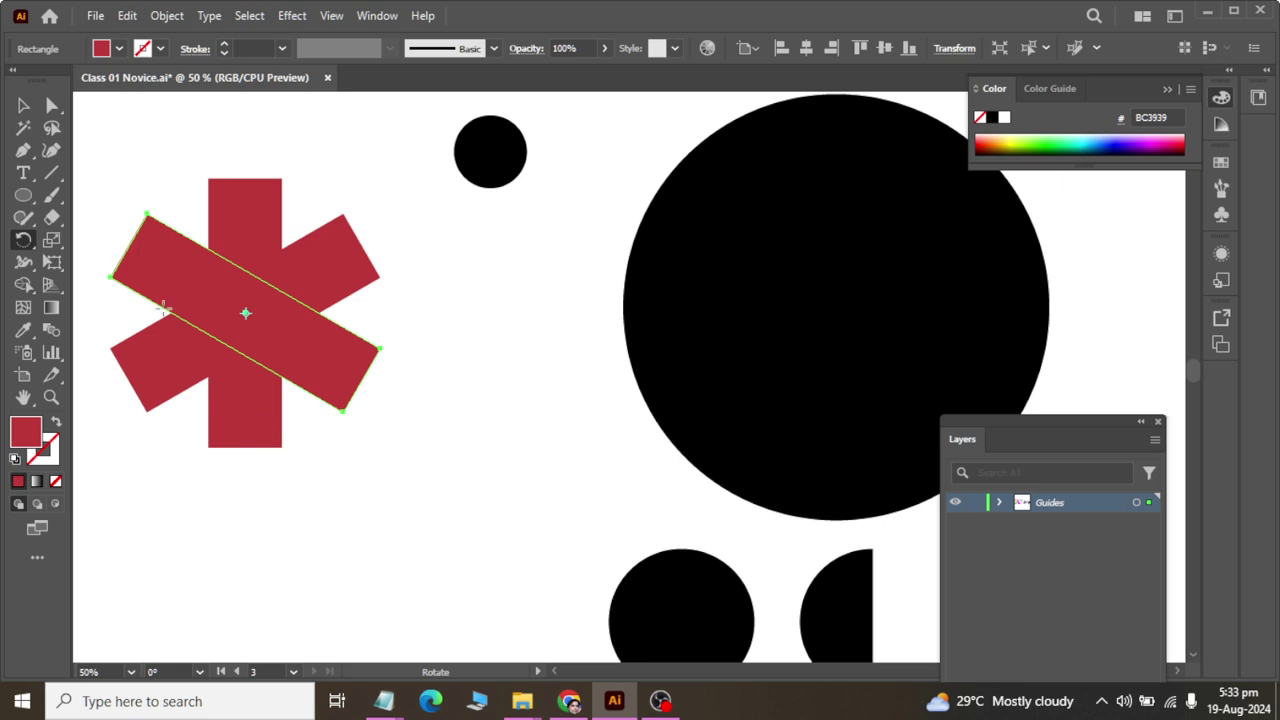
{"action": "left_click", "coordinate": [23, 105]}
{"action": "mouse_move", "coordinate": [142, 152]}
{"action": "left_mouse_down"}
{"action": "mouse_move", "coordinate": [322, 462]}
{"action": "mouse_move", "coordinate": [375, 477]}
{"action": "left_mouse_up"}
- Delete the asterisk and draw a tall ellipse at the left
{"action": "key", "text": "Delete"}
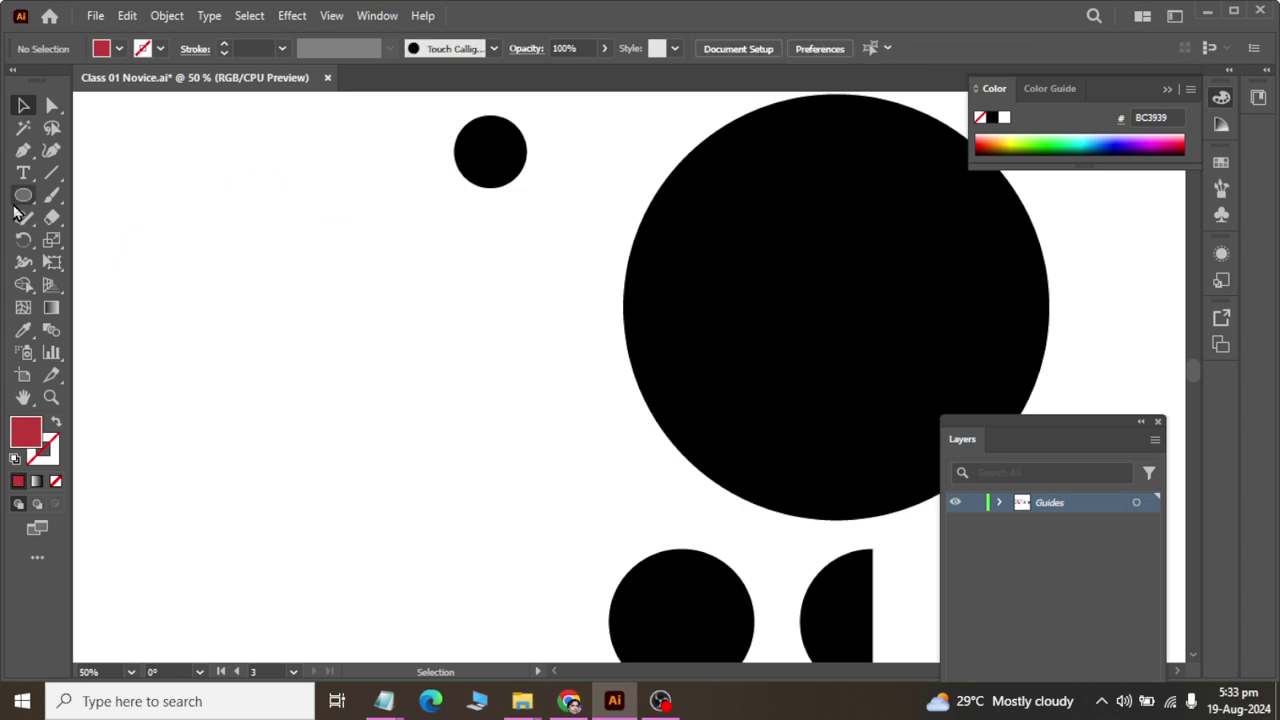
{"action": "left_click_drag", "start_coordinate": [23, 195], "coordinate": [86, 240]}
{"action": "mouse_move", "coordinate": [150, 210]}
{"action": "left_mouse_down"}
{"action": "mouse_move", "coordinate": [193, 381]}
{"action": "mouse_move", "coordinate": [206, 367]}
{"action": "left_mouse_up"}
- Convert the ellipse's top and bottom anchors to corners, forming a pointed leaf, and move it right
{"action": "left_click", "coordinate": [52, 105]}
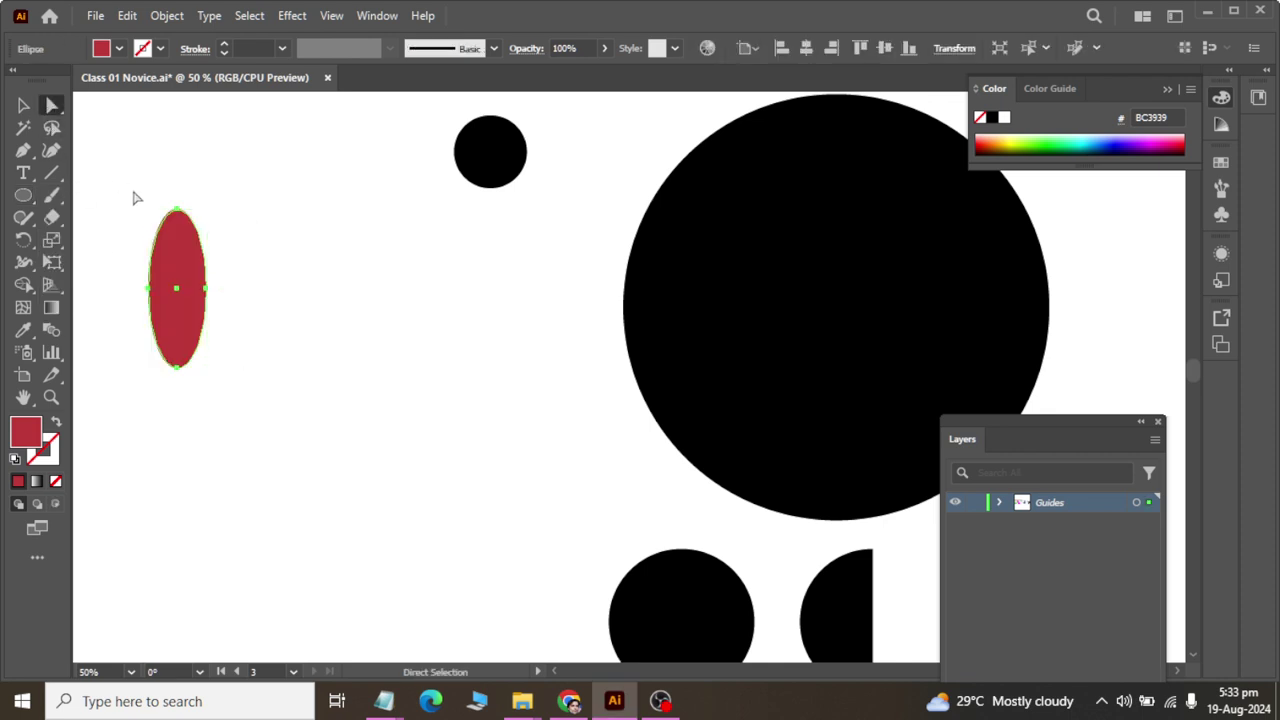
{"action": "left_click_drag", "start_coordinate": [140, 195], "coordinate": [206, 223]}
{"action": "left_click", "coordinate": [144, 48]}
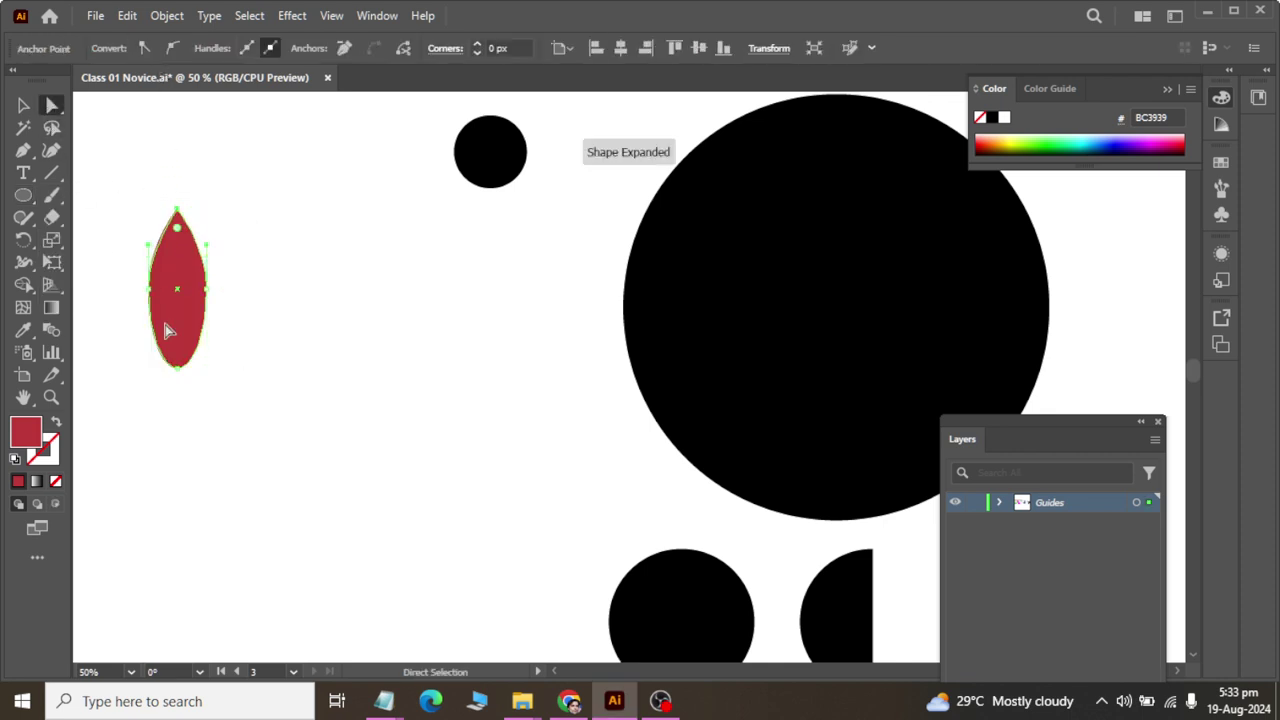
{"action": "left_click_drag", "start_coordinate": [132, 346], "coordinate": [255, 388]}
{"action": "left_click", "coordinate": [144, 48]}
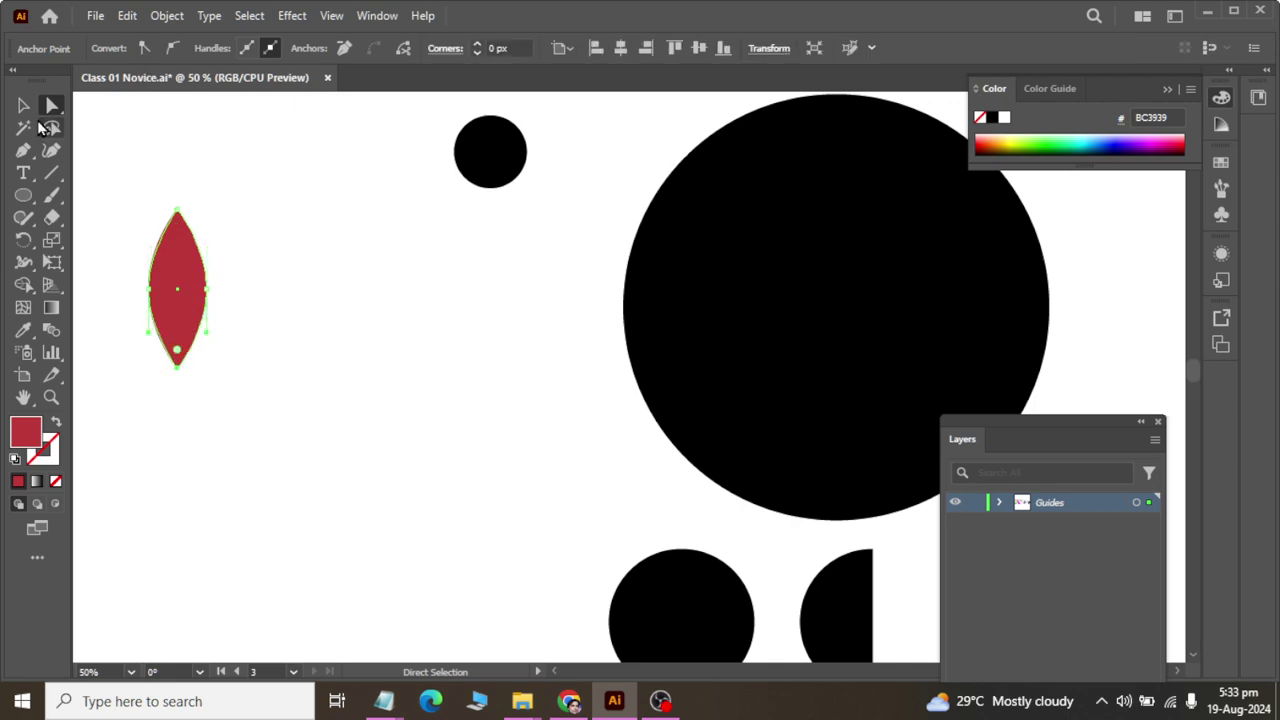
{"action": "left_click", "coordinate": [23, 105]}
{"action": "left_click_drag", "start_coordinate": [195, 325], "coordinate": [302, 316]}
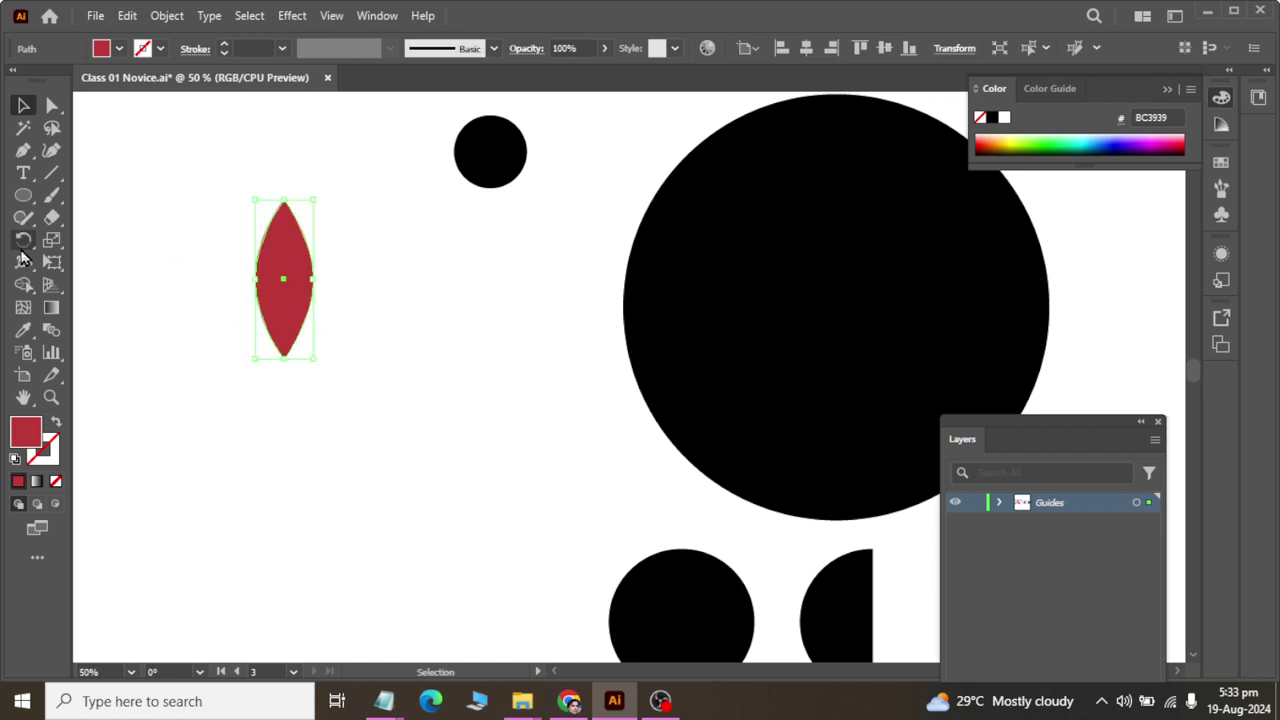
{"action": "key", "text": "r"}
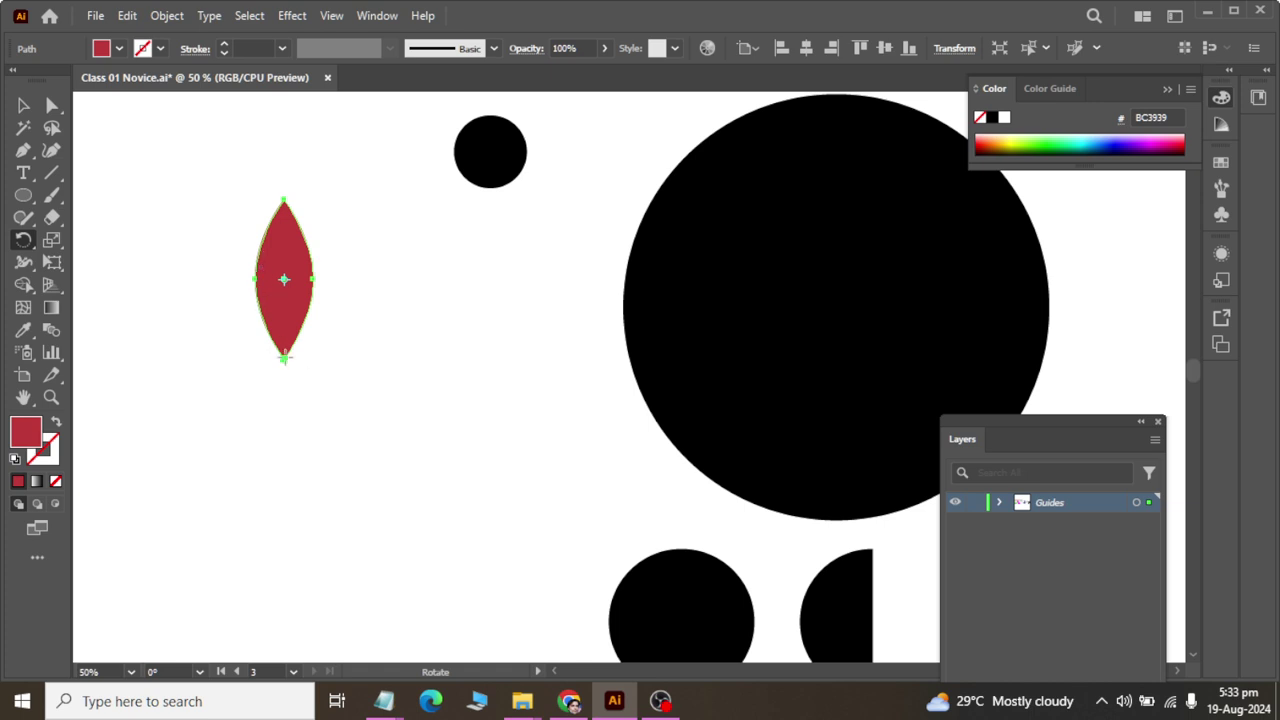
- Make evenly spaced rotated copies of the leaf around its bottom point, repeated with Ctrl+D
{"action": "left_click", "coordinate": [284, 357], "text": "alt"}
{"action": "type", "text": "3"}
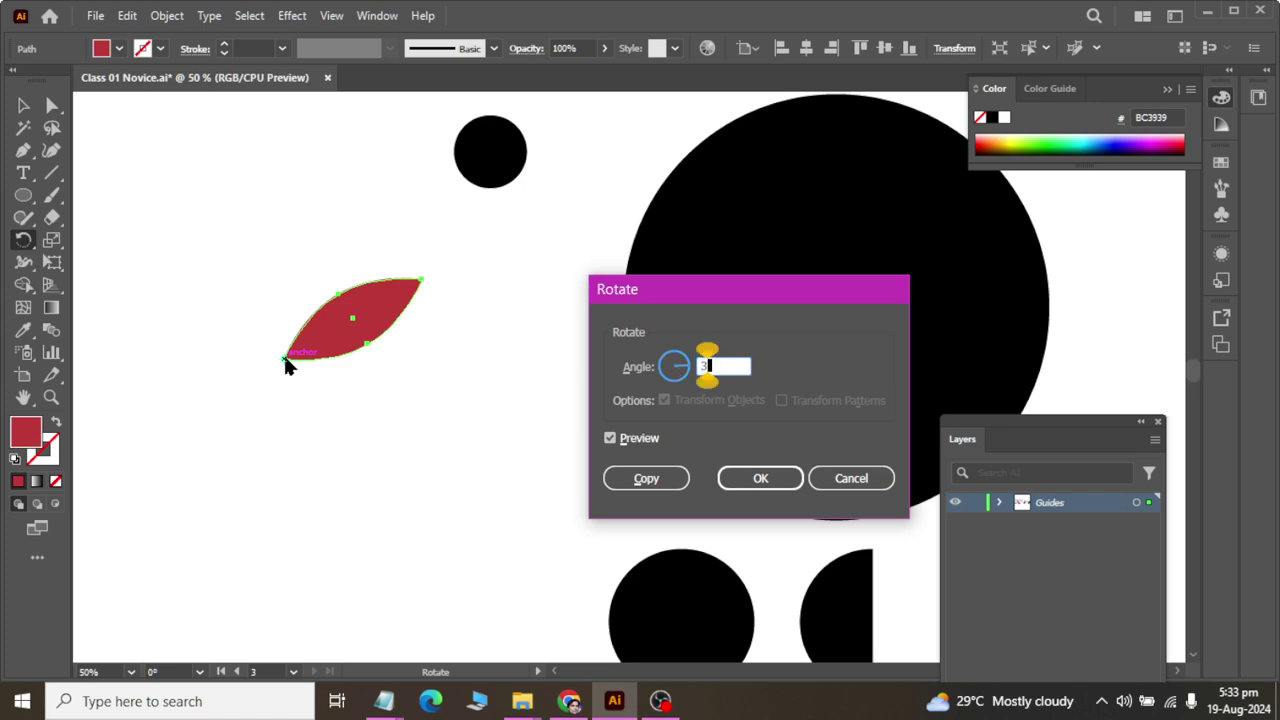
{"action": "type", "text": "60/5"}
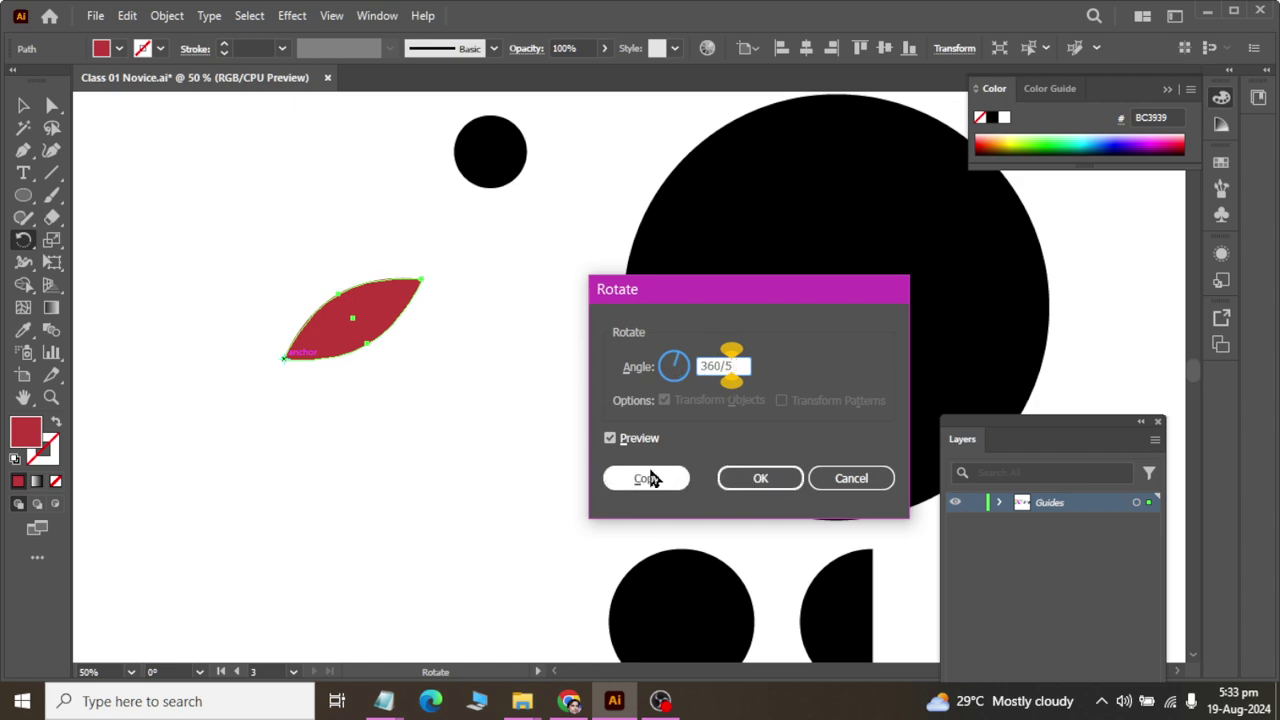
{"action": "type", "text": "6"}
{"action": "key", "text": "Return"}
{"action": "key", "text": "ctrl+d"}
{"action": "key", "text": "ctrl+d"}
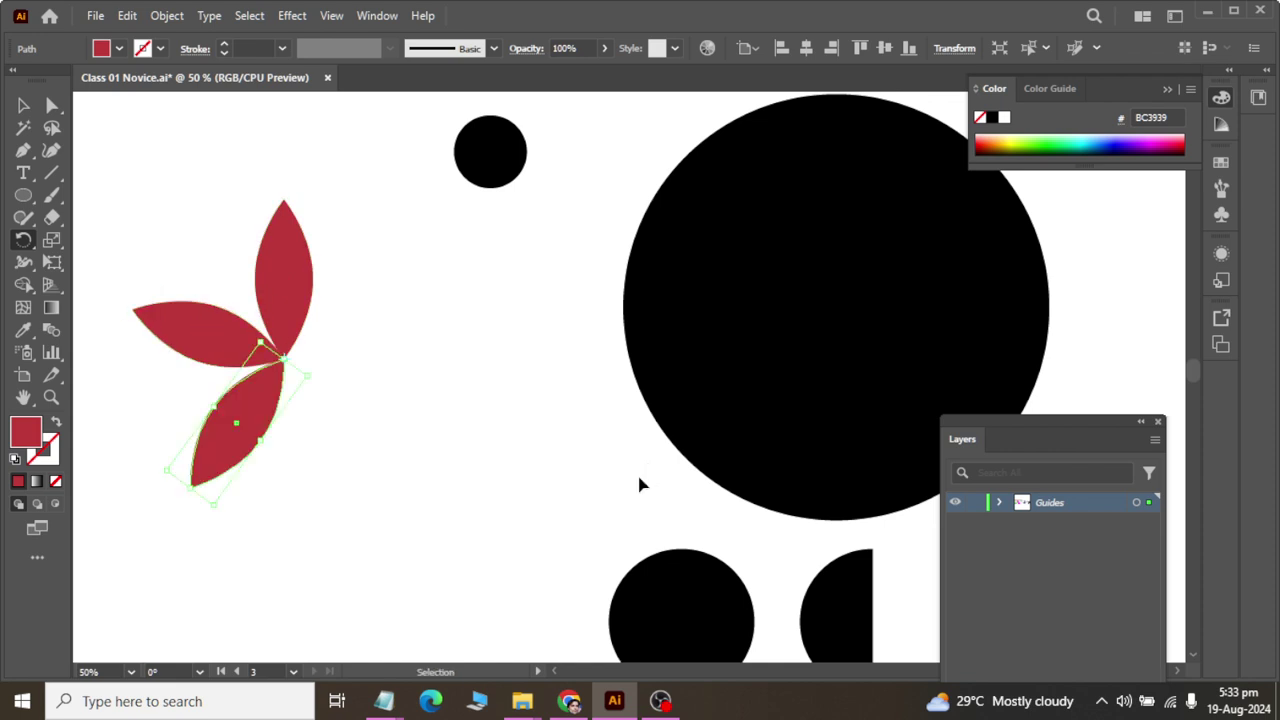
{"action": "key", "text": "ctrl+d"}
{"action": "key", "text": "ctrl+d"}
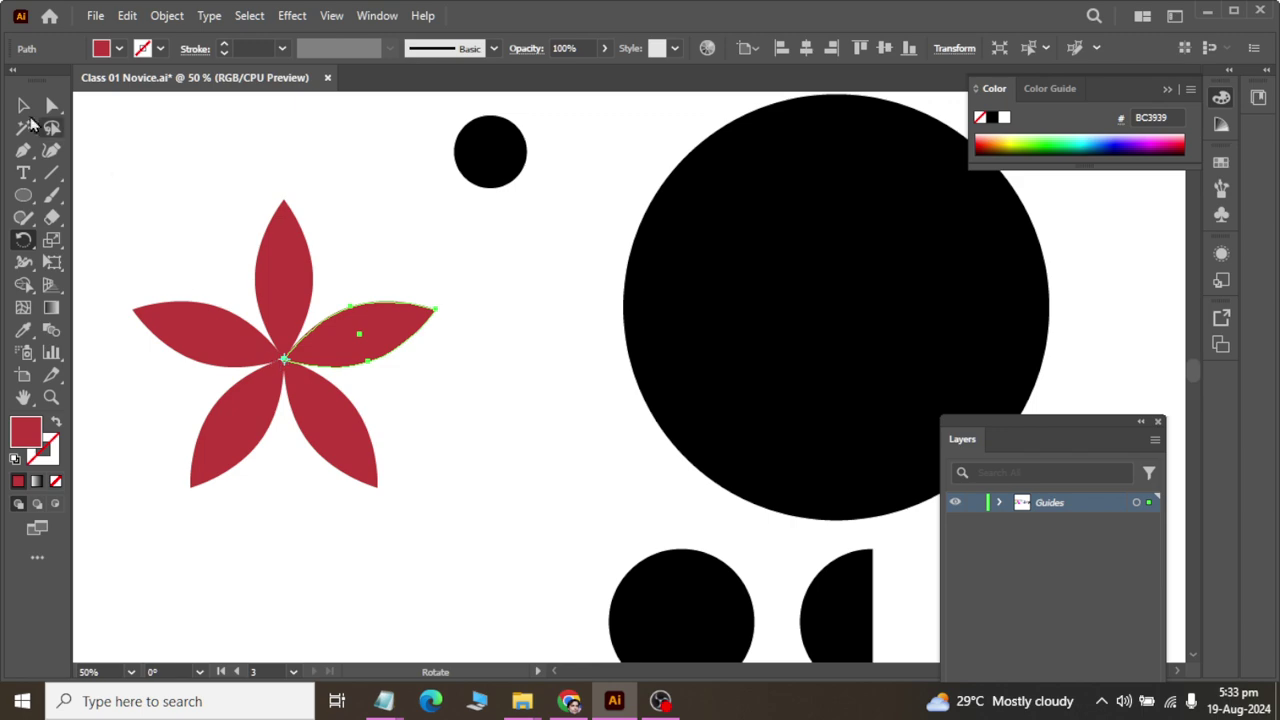
{"action": "left_click", "coordinate": [23, 105]}
- Alt-copy a petal so it sits above the small black circle, then select it
{"action": "scroll", "coordinate": [414, 255], "scroll_direction": "down", "scroll_amount": 1}
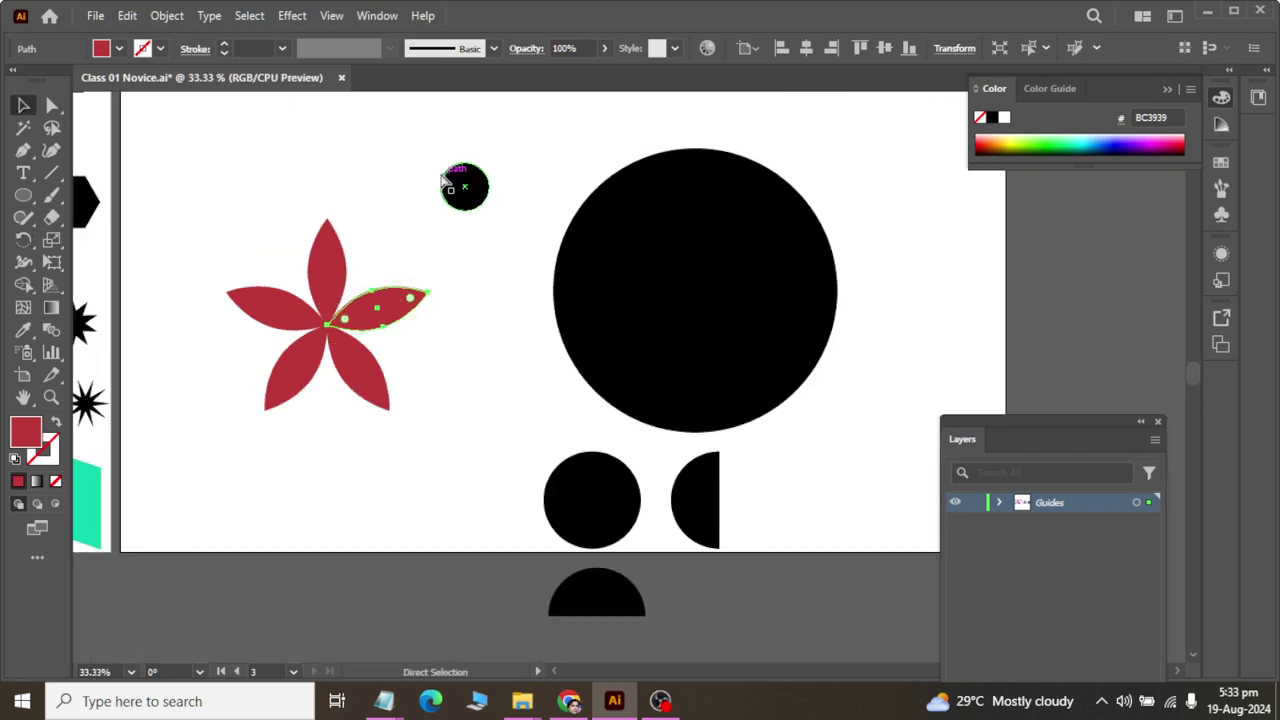
{"action": "scroll", "coordinate": [455, 182], "scroll_direction": "right", "scroll_amount": 1}
{"action": "scroll", "coordinate": [430, 188], "scroll_direction": "up", "scroll_amount": 2}
{"action": "left_click", "coordinate": [422, 277]}
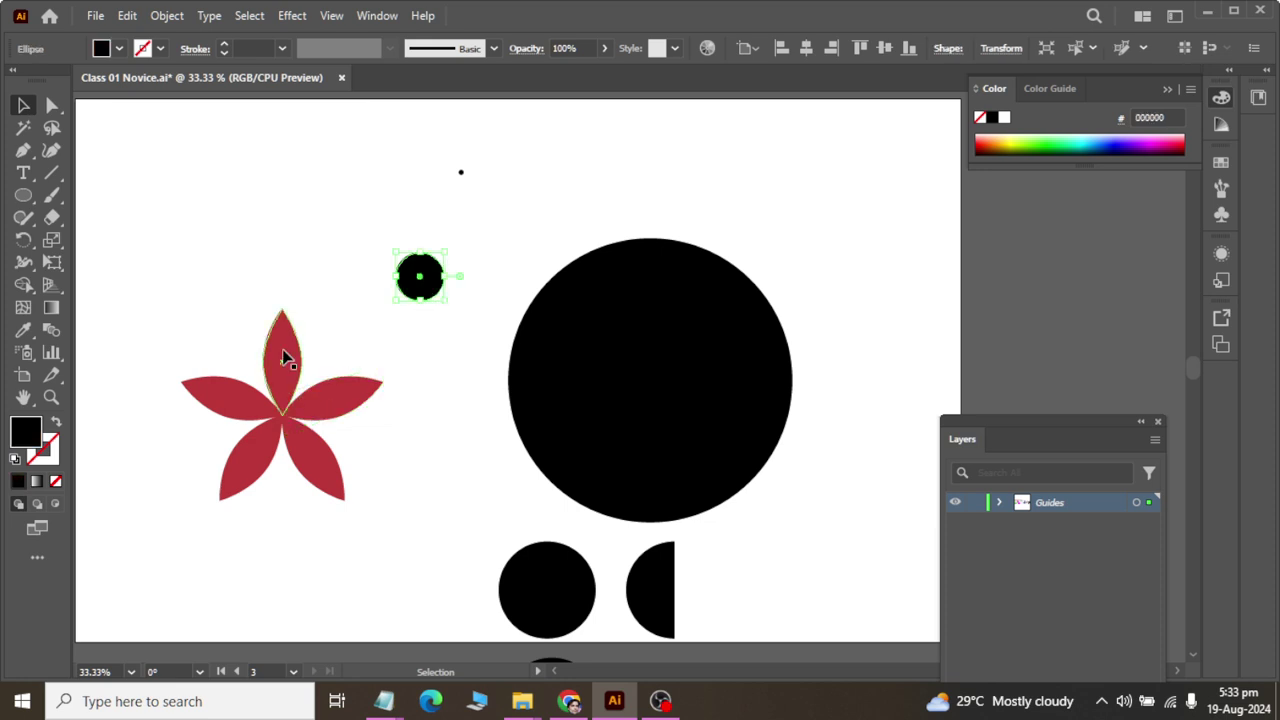
{"action": "left_click_drag", "start_coordinate": [280, 357], "coordinate": [428, 286]}
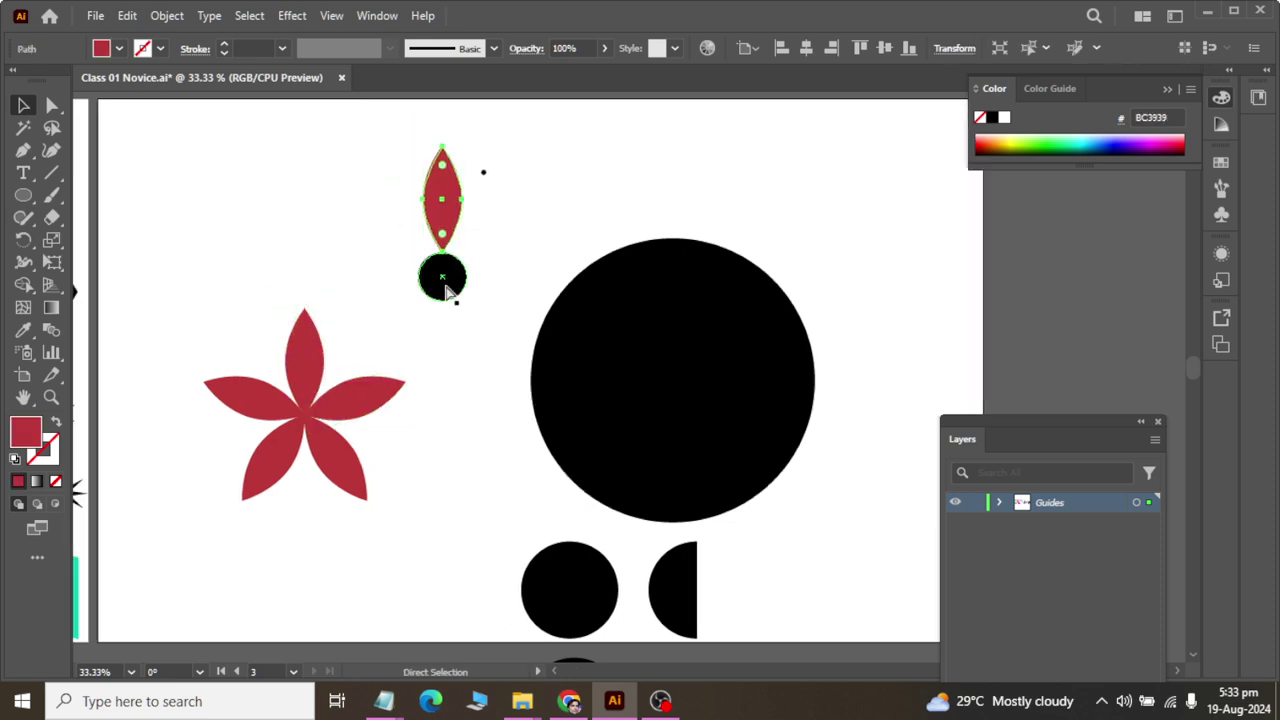
{"action": "scroll", "coordinate": [409, 237], "scroll_direction": "right", "scroll_amount": 1}
{"action": "scroll", "coordinate": [334, 314], "scroll_direction": "up", "scroll_amount": 3}
{"action": "key", "text": "v"}
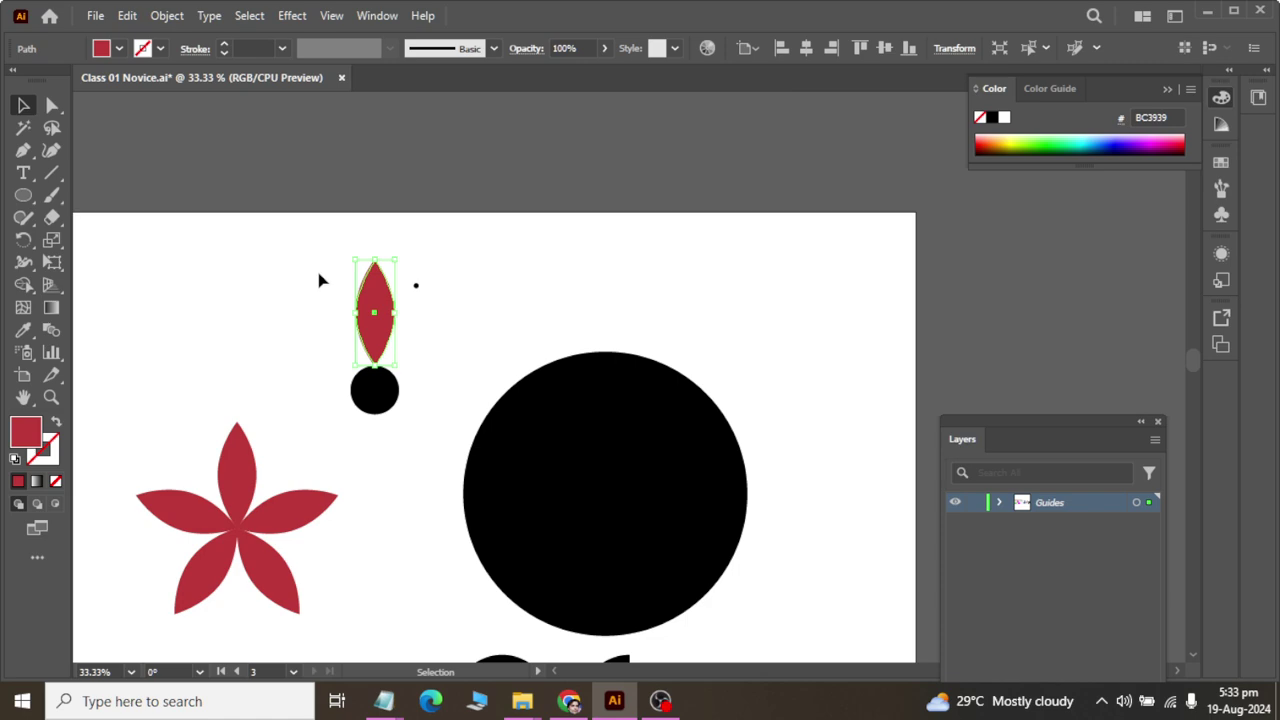
{"action": "left_click_drag", "start_coordinate": [318, 272], "coordinate": [424, 326]}
- Rotate-copy the petal by 360/6 around the circle's centre, repeating with Ctrl+D
{"action": "left_click", "coordinate": [24, 241]}
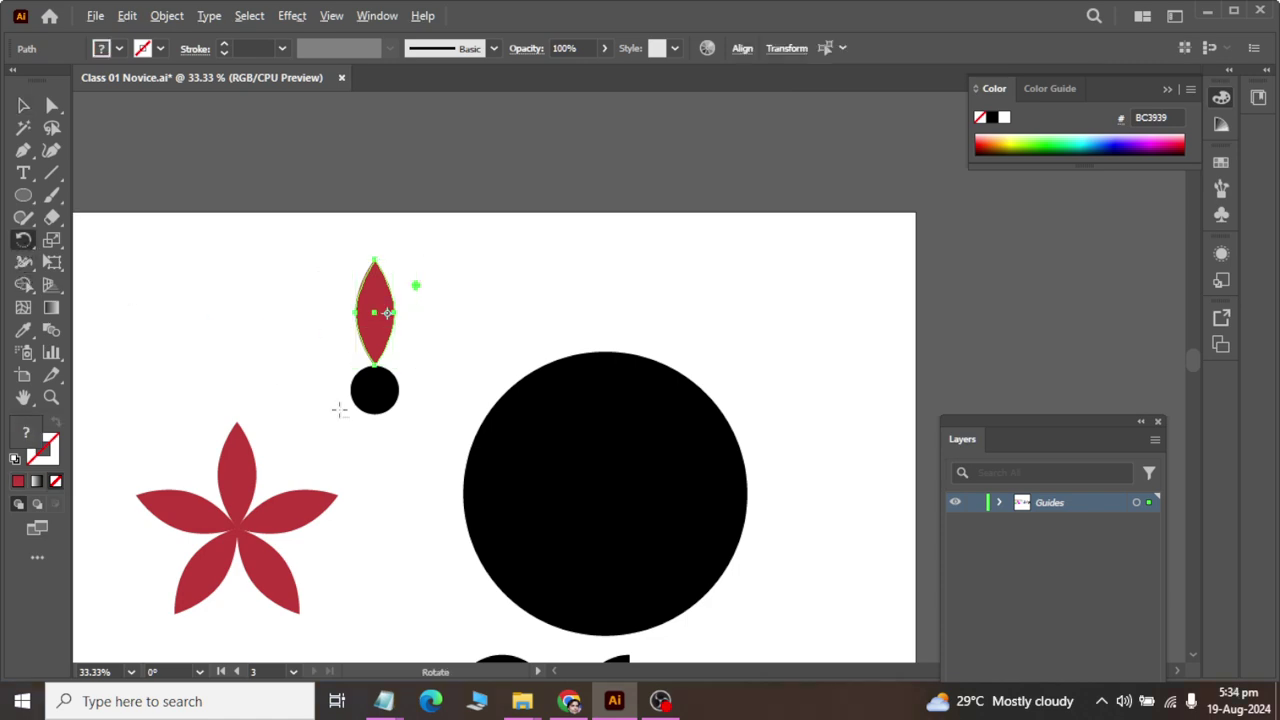
{"action": "scroll", "coordinate": [338, 410], "scroll_direction": "up", "scroll_amount": 3}
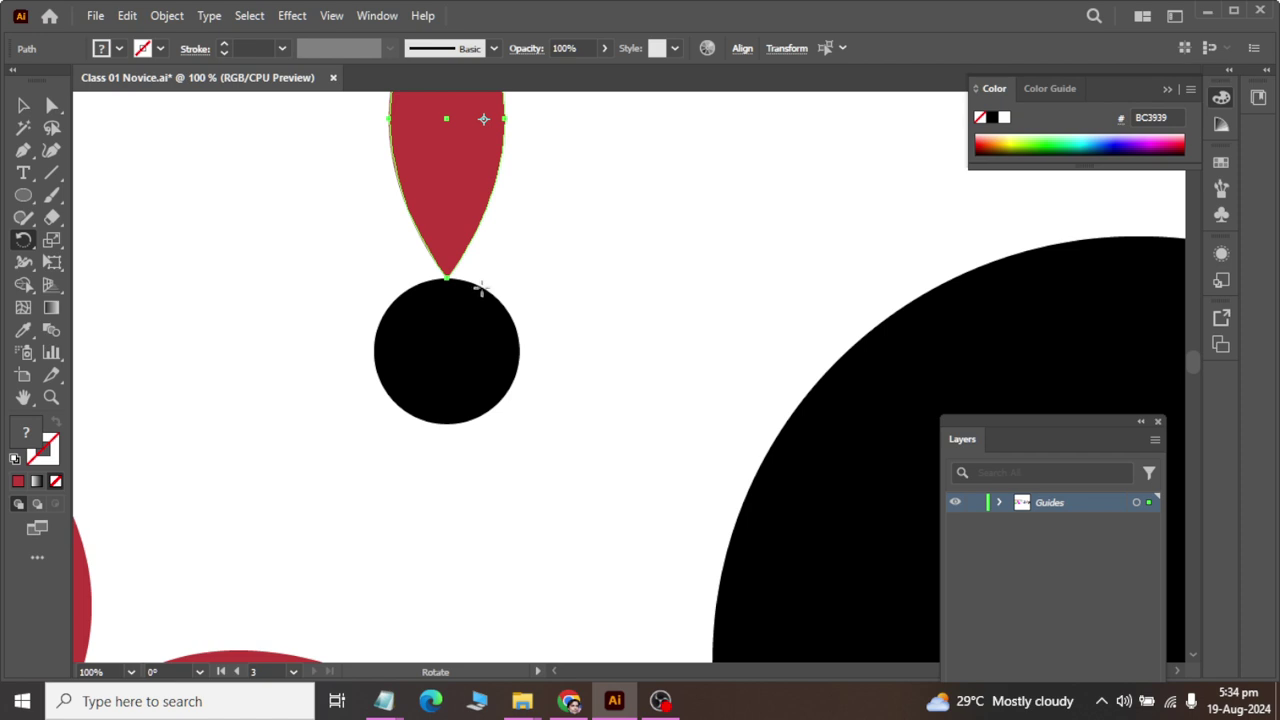
{"action": "left_click", "coordinate": [447, 352], "text": "alt"}
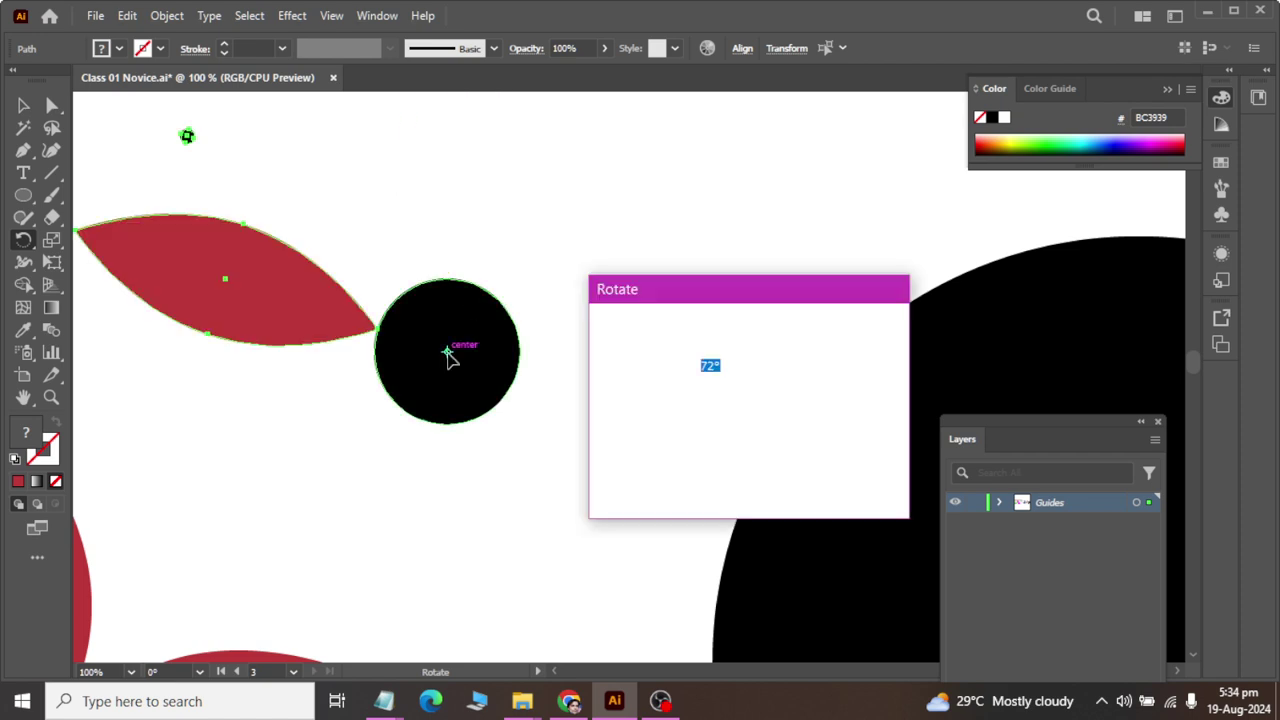
{"action": "type", "text": "360"}
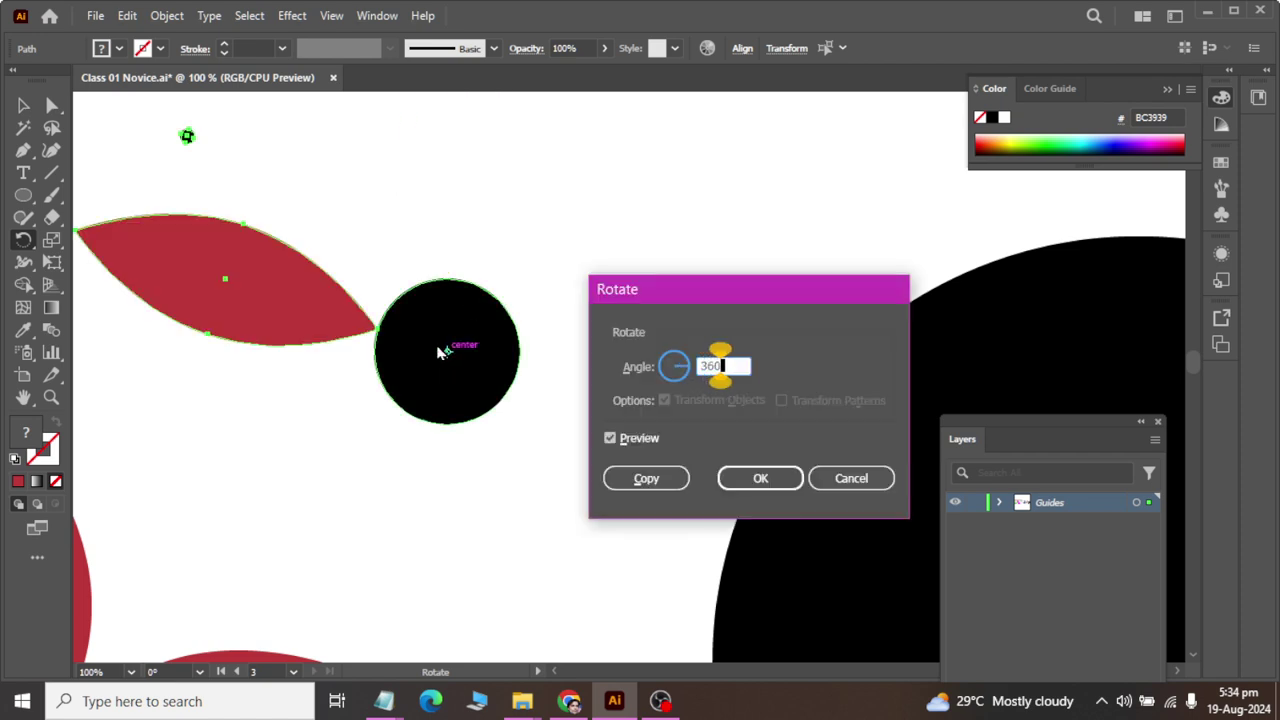
{"action": "type", "text": "/6"}
{"action": "left_click", "coordinate": [668, 479]}
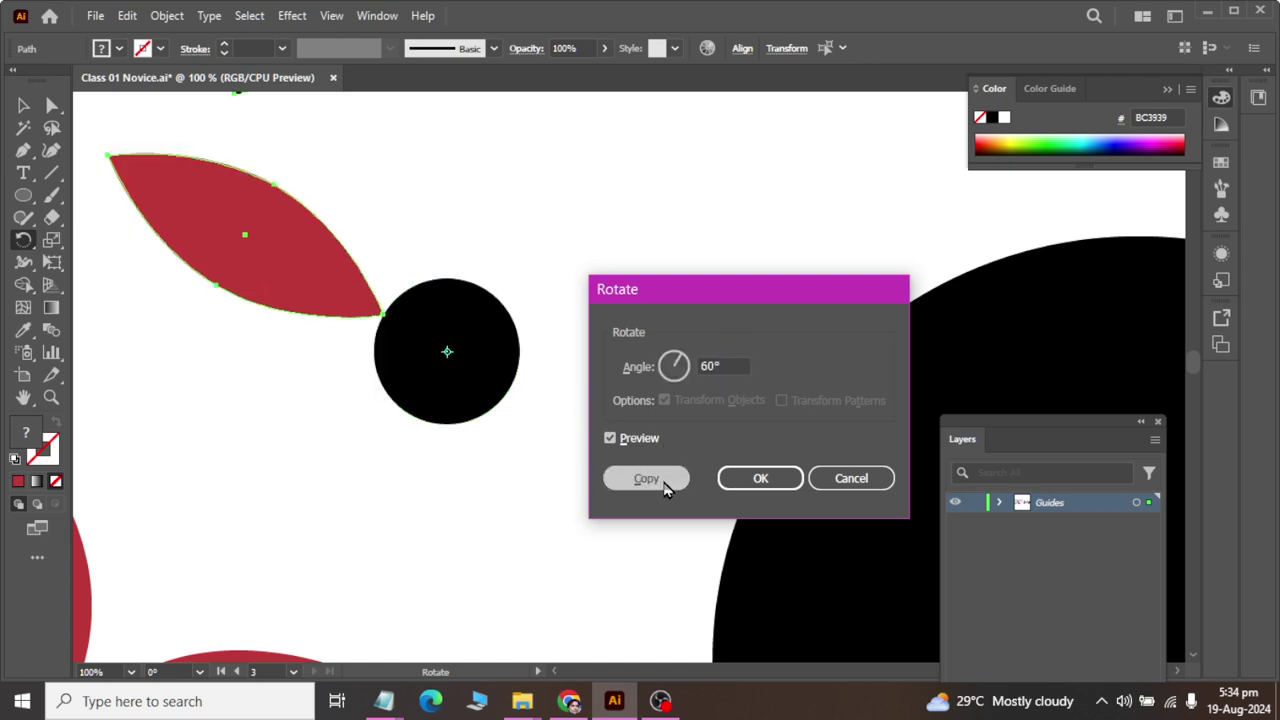
{"action": "key", "text": "ctrl+d"}
{"action": "key", "text": "ctrl+d"}
{"action": "key", "text": "ctrl+d"}
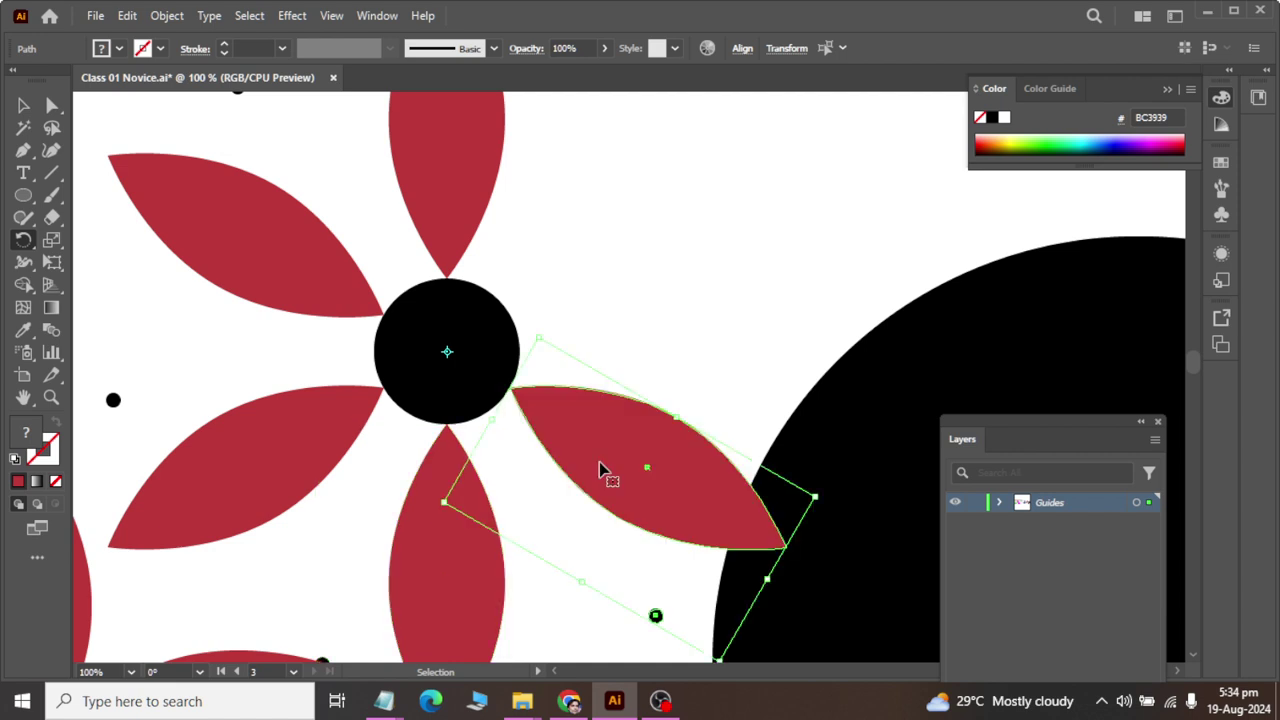
{"action": "key", "text": "ctrl+d"}
{"action": "scroll", "coordinate": [507, 376], "scroll_direction": "down", "scroll_amount": 2, "text": "alt"}
{"action": "scroll", "coordinate": [500, 376], "scroll_direction": "down", "scroll_amount": 2, "text": "alt"}
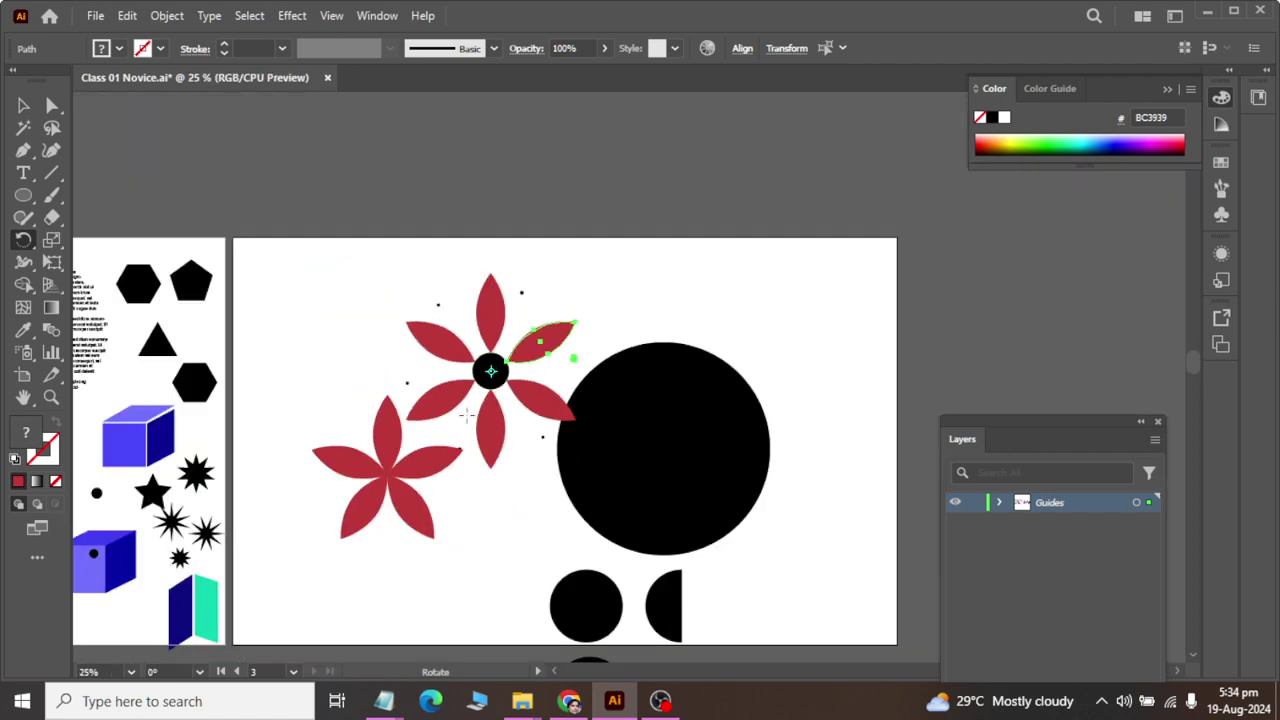
{"action": "scroll", "coordinate": [461, 418], "scroll_direction": "down", "scroll_amount": 2}
{"action": "scroll", "coordinate": [455, 422], "scroll_direction": "down", "scroll_amount": 1}
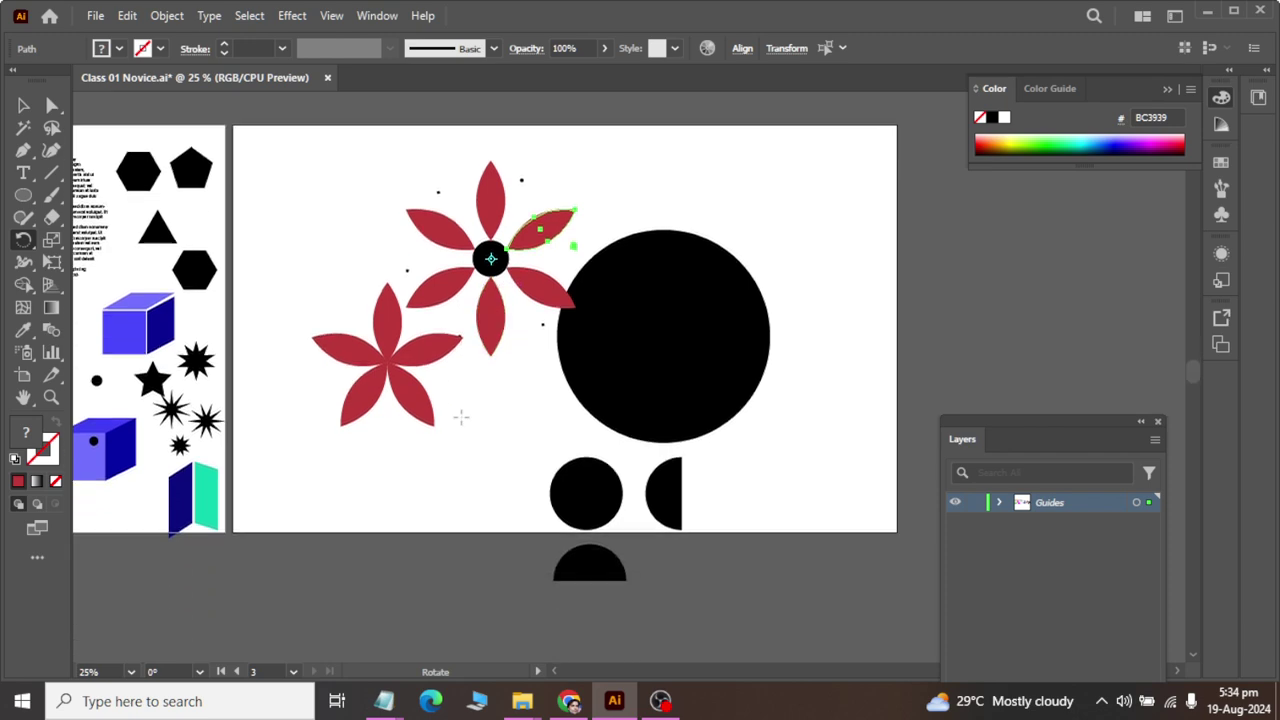
{"action": "scroll", "coordinate": [450, 428], "scroll_direction": "down", "scroll_amount": 1}
{"action": "scroll", "coordinate": [449, 428], "scroll_direction": "down", "scroll_amount": 1}
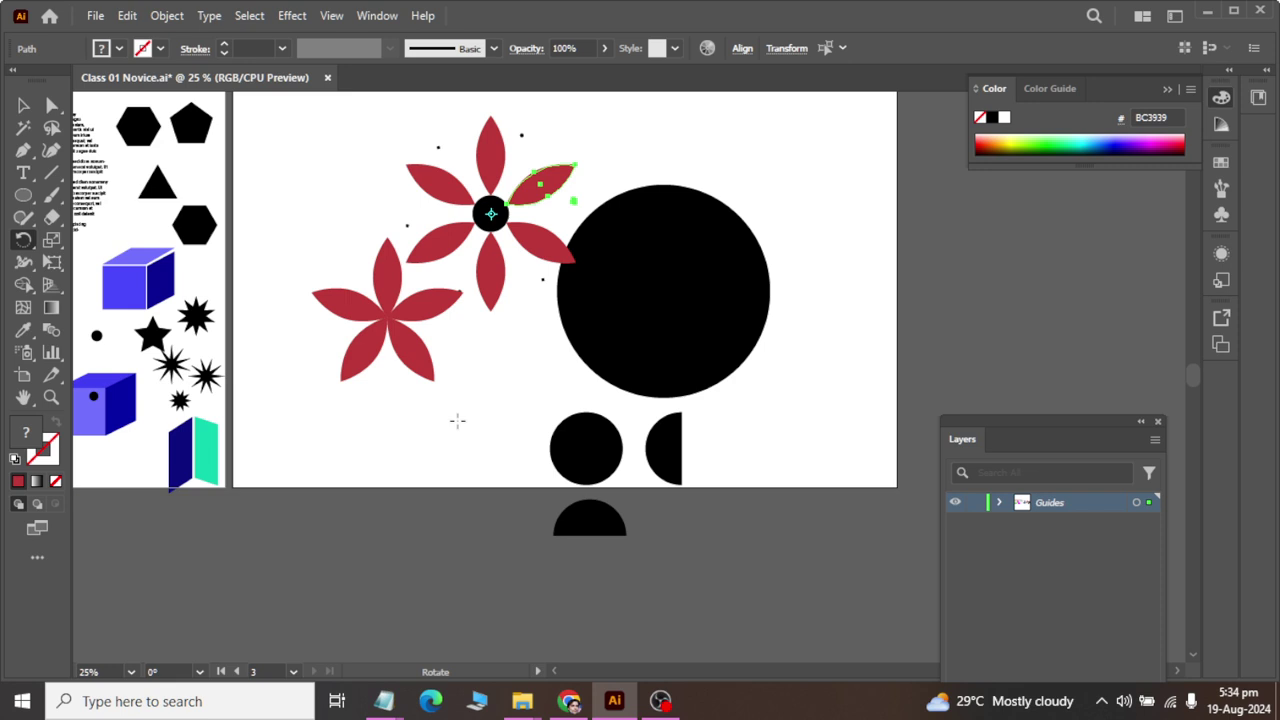
{"action": "scroll", "coordinate": [452, 408], "scroll_direction": "up", "scroll_amount": 1}
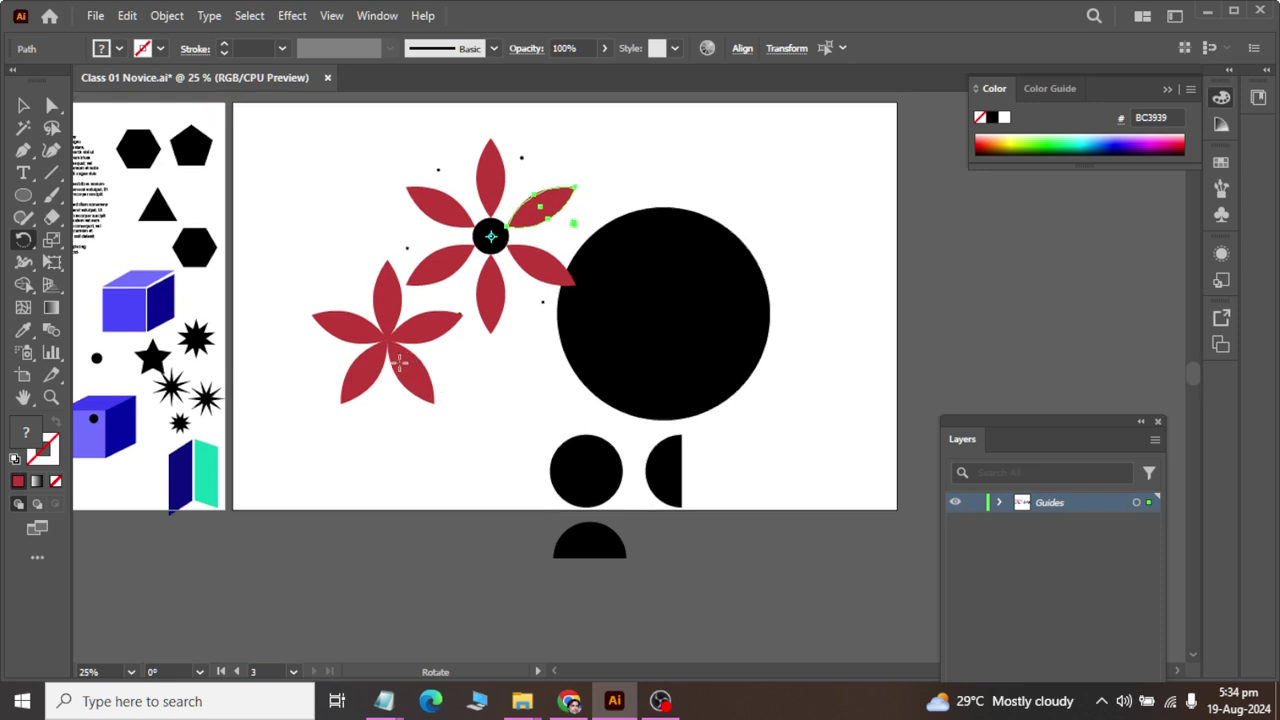
- Move the large black circle below the artboard
{"action": "key", "text": "v"}
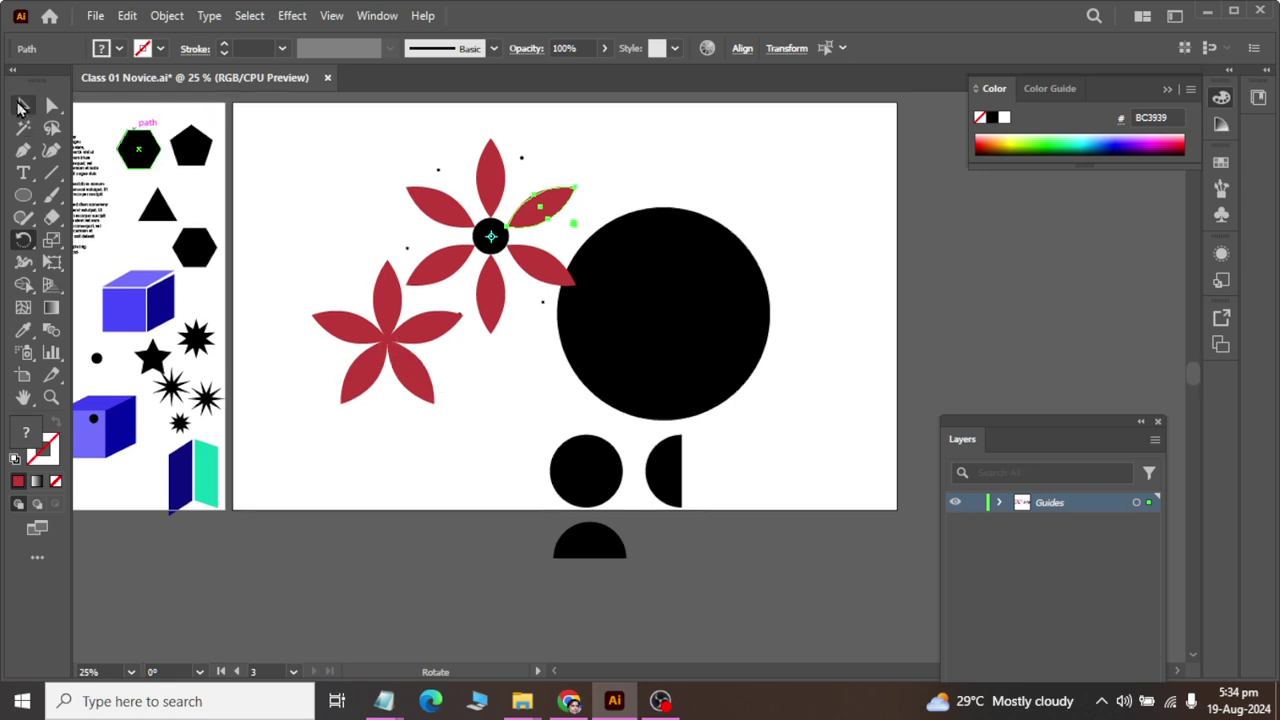
{"action": "left_click_drag", "start_coordinate": [729, 271], "coordinate": [789, 551]}
{"action": "left_click", "coordinate": [757, 296]}
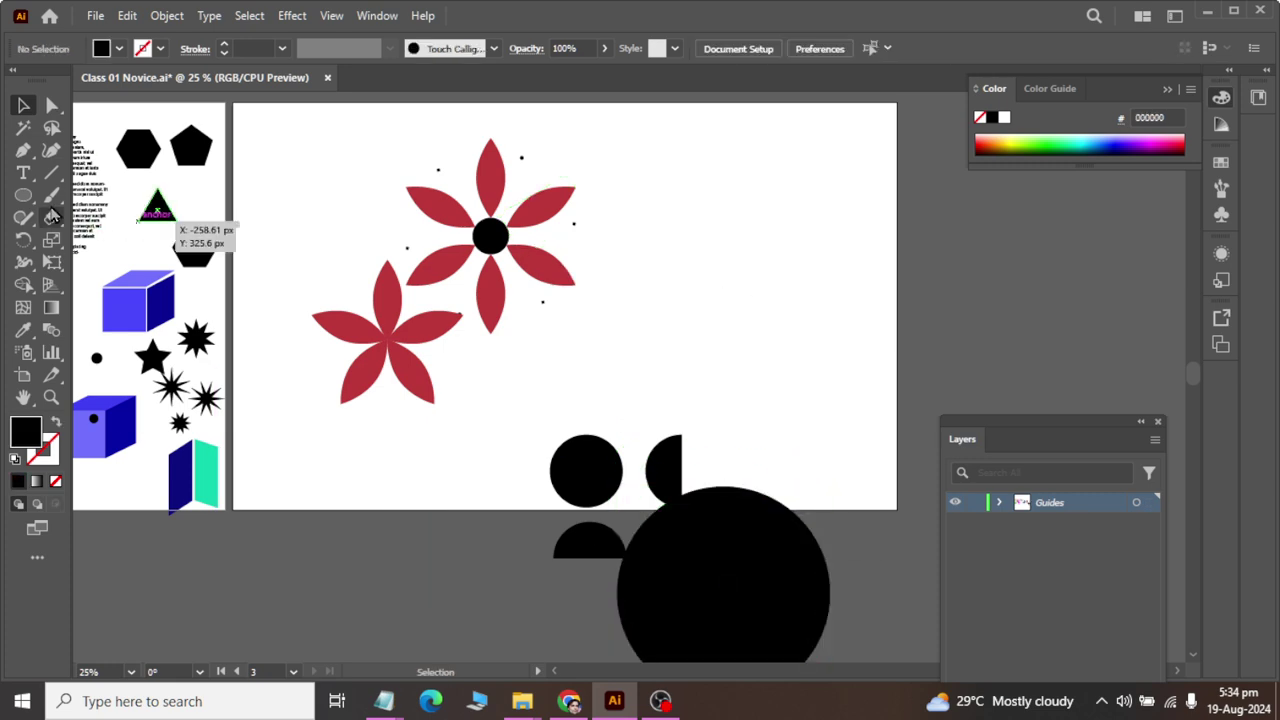
- Draw a tall thin rounded-rectangle bar and move it toward the artboard's top right
{"action": "left_click", "coordinate": [23, 195]}
{"action": "right_click", "coordinate": [23, 195]}
{"action": "left_click", "coordinate": [97, 216]}
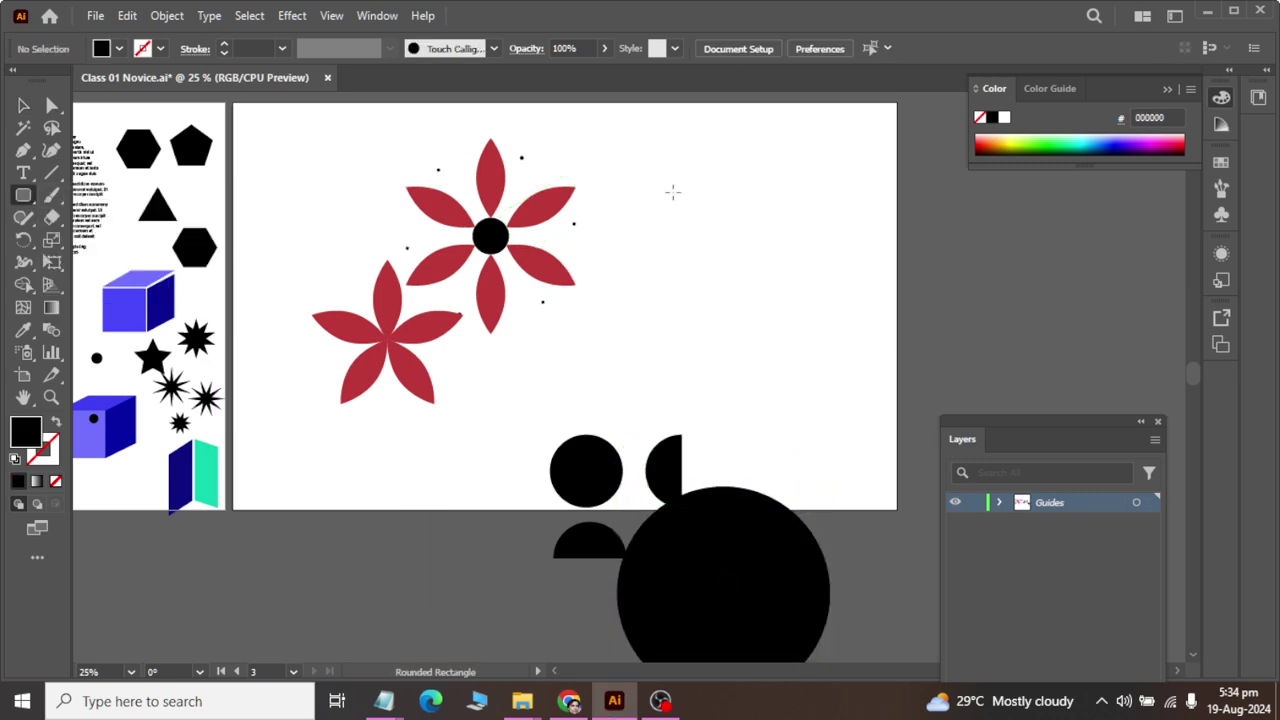
{"action": "left_click_drag", "start_coordinate": [676, 188], "coordinate": [684, 348]}
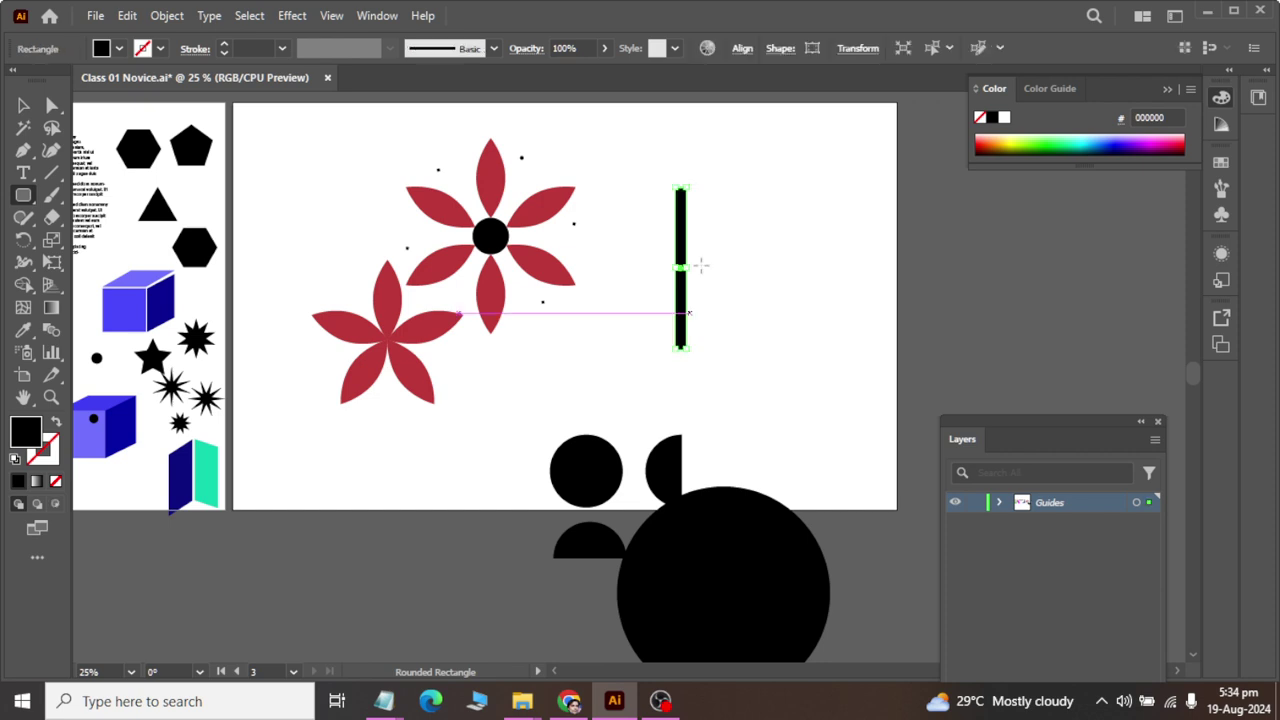
{"action": "left_click", "coordinate": [23, 105]}
{"action": "key", "text": "alt"}
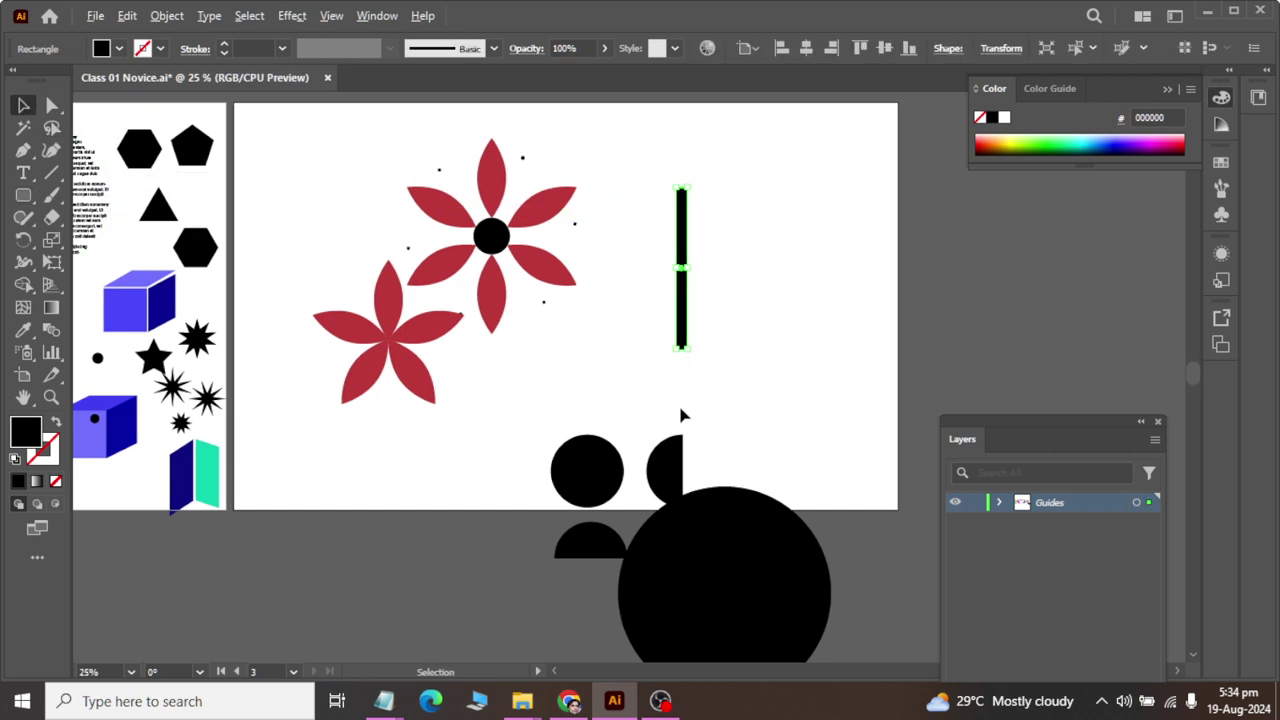
{"action": "left_click_drag", "start_coordinate": [688, 311], "coordinate": [811, 251]}
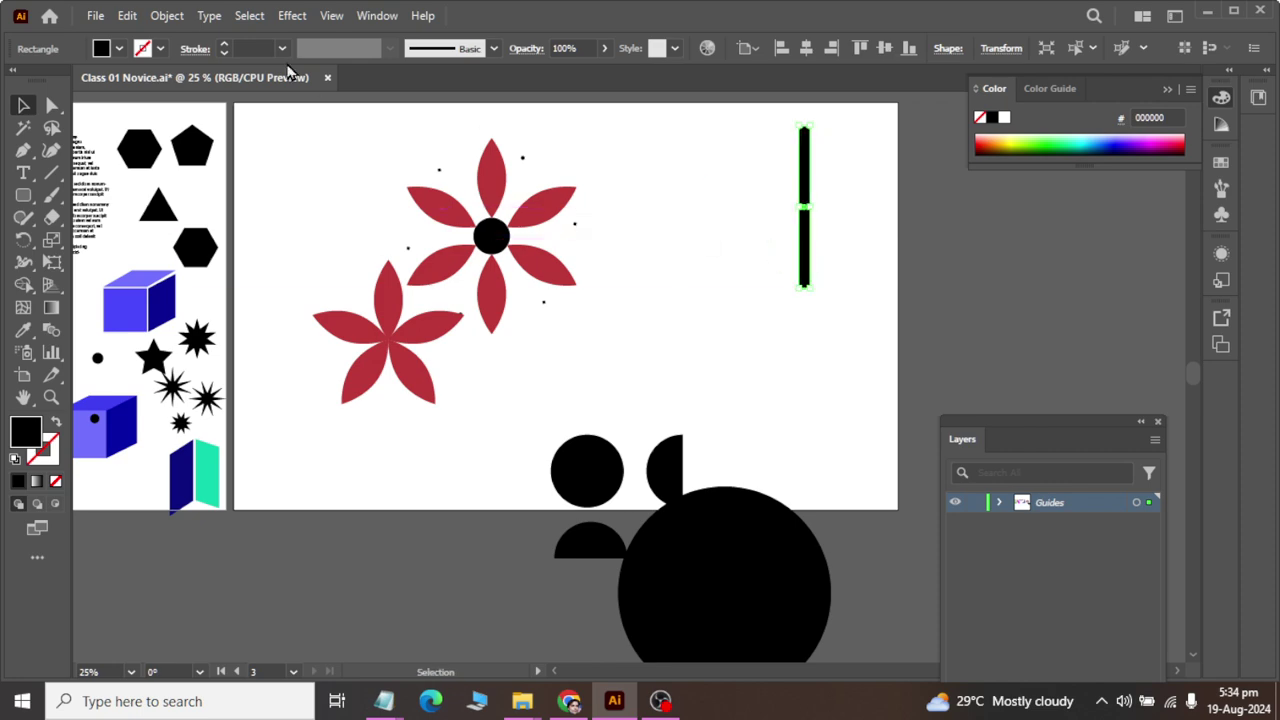
- Fill the bar with red #BF1F1F
{"action": "left_click", "coordinate": [119, 48]}
{"action": "double_click", "coordinate": [26, 428]}
{"action": "type", "text": "BF1F1F"}
{"action": "key", "text": "Return"}
- Rotate-copy the bar by 360/10 around its bottom end, repeating with Ctrl+D into a starburst
{"action": "left_click", "coordinate": [23, 240]}
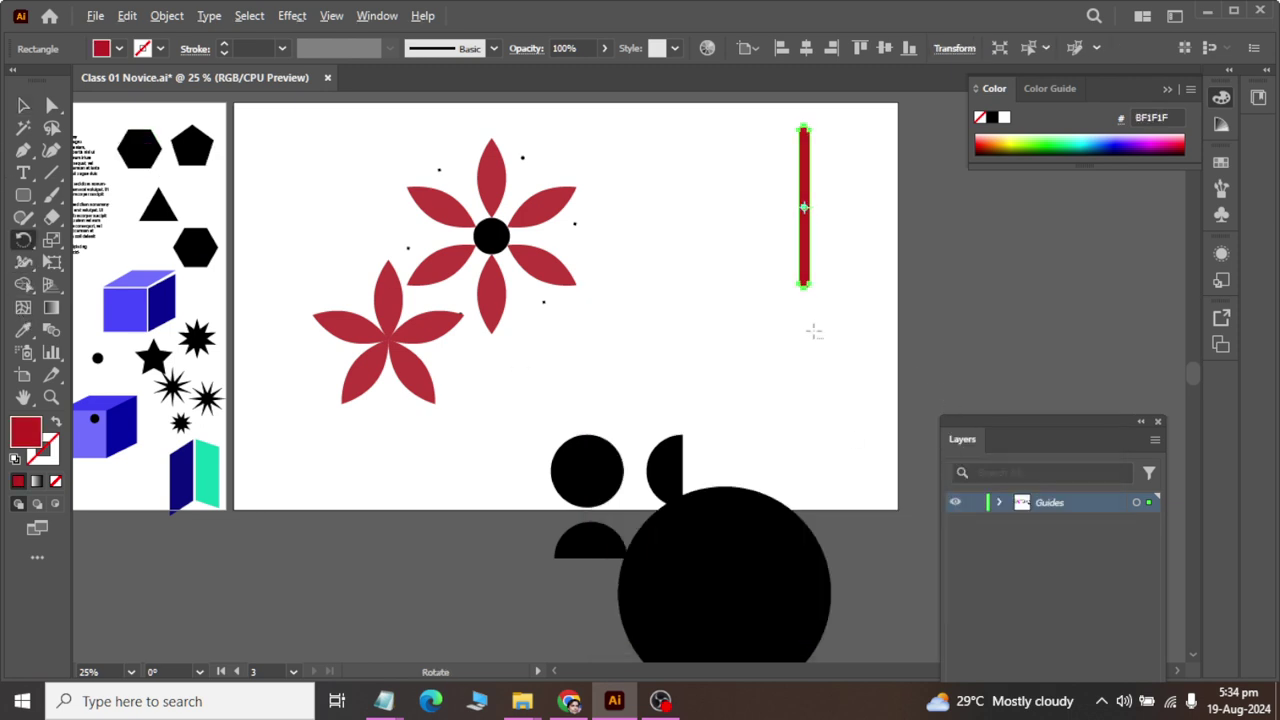
{"action": "left_click", "coordinate": [804, 289], "text": "alt"}
{"action": "type", "text": "360/10"}
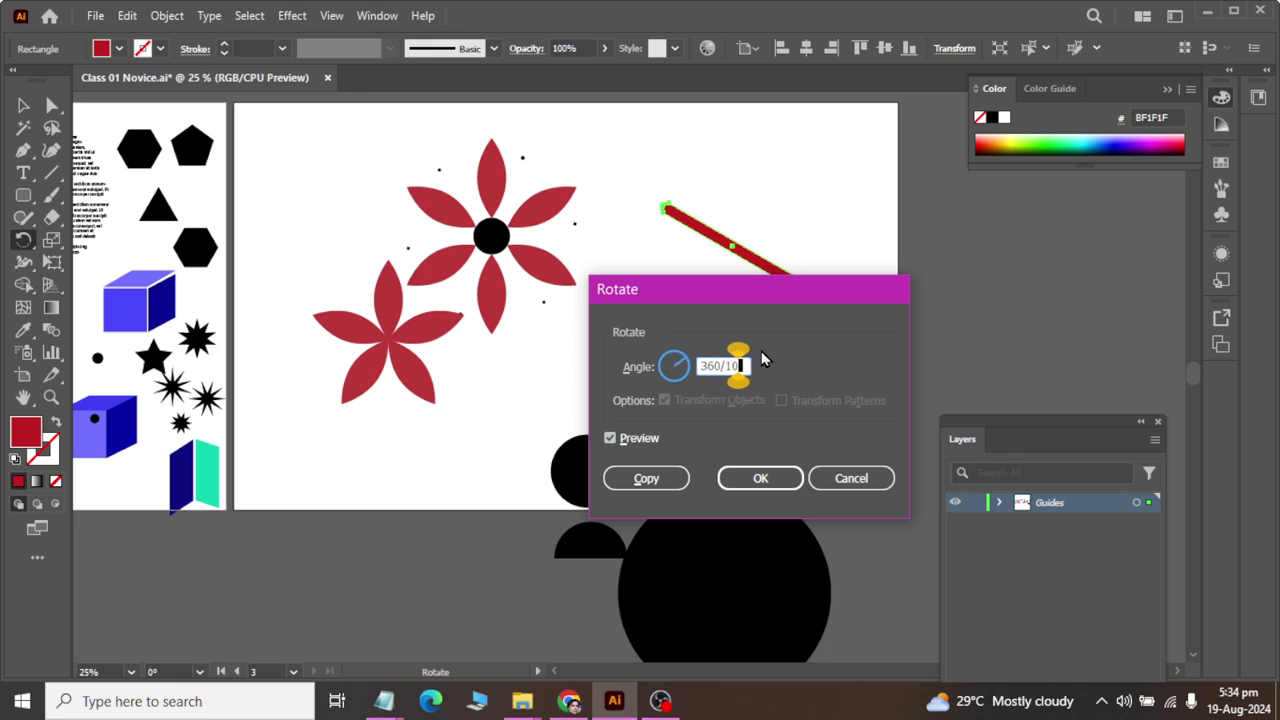
{"action": "left_click", "coordinate": [652, 478]}
{"action": "key", "text": "ctrl+d"}
{"action": "key", "text": "ctrl+d"}
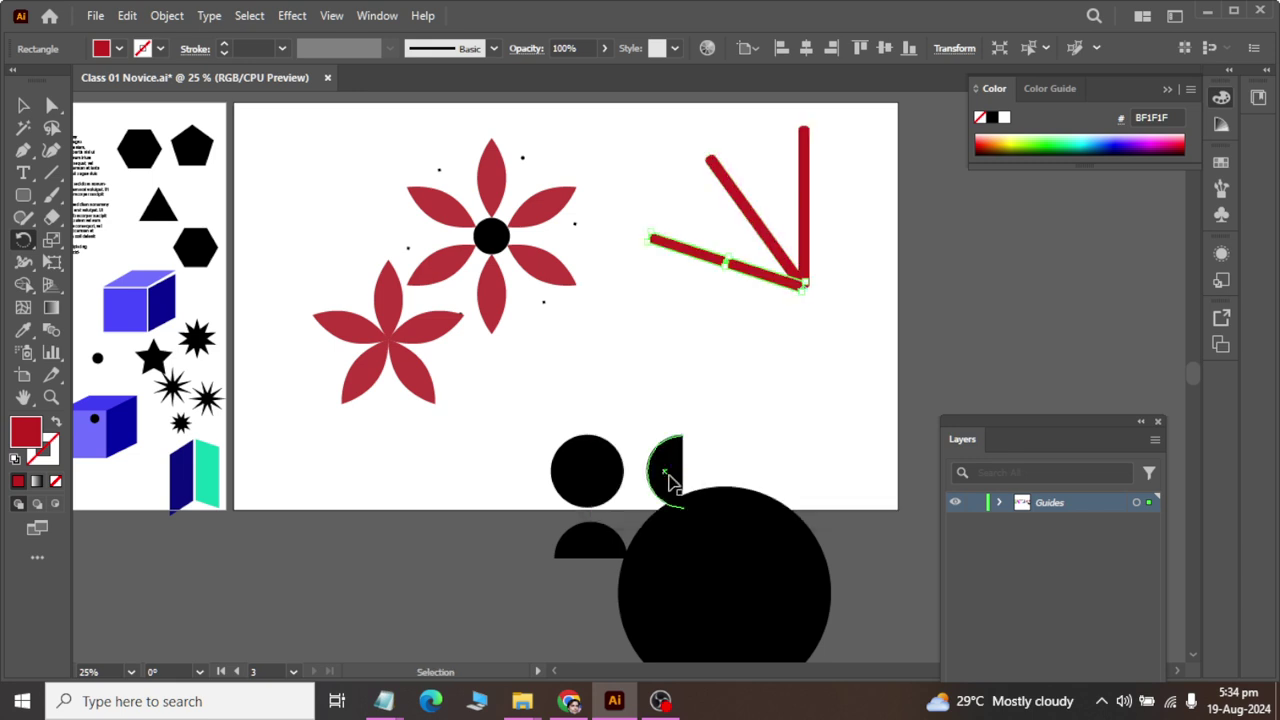
{"action": "key", "text": "ctrl+d"}
{"action": "key", "text": "ctrl+d"}
{"action": "key", "text": "ctrl+d"}
{"action": "key", "text": "ctrl+d"}
{"action": "key", "text": "ctrl+d"}
{"action": "key", "text": "ctrl+d"}
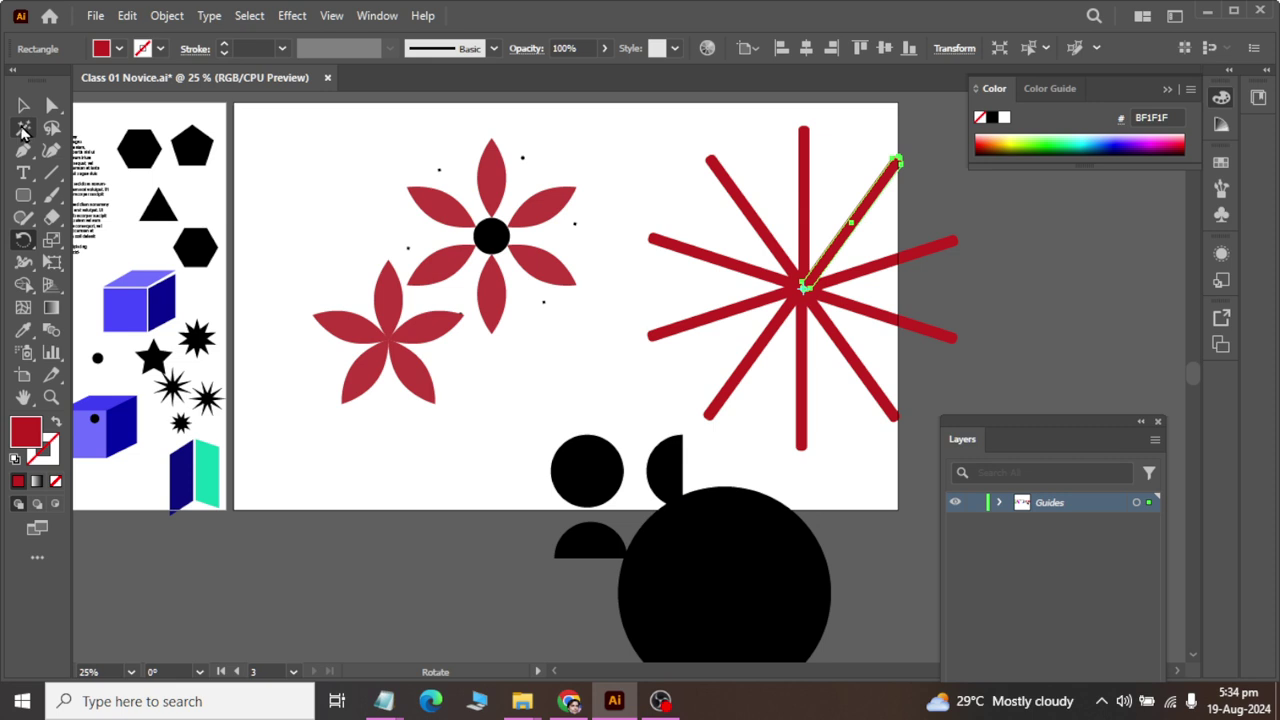
{"action": "left_click", "coordinate": [23, 105]}
{"action": "left_click", "coordinate": [290, 212]}
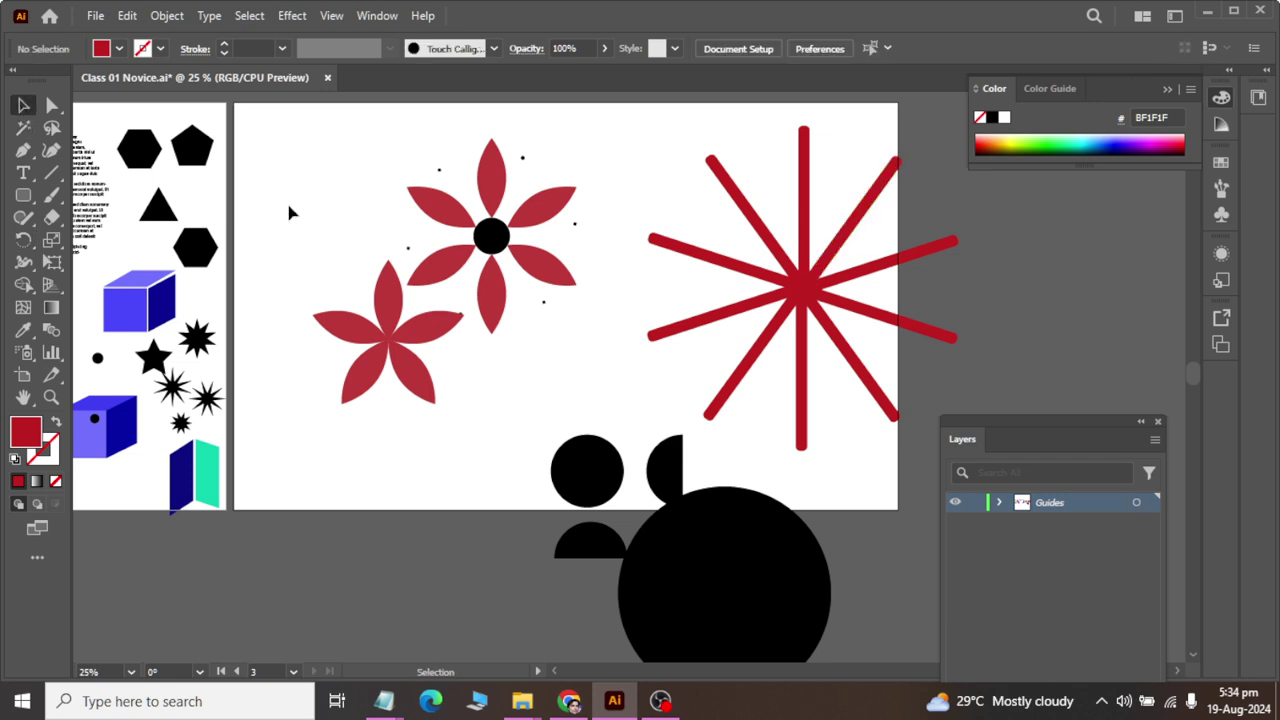